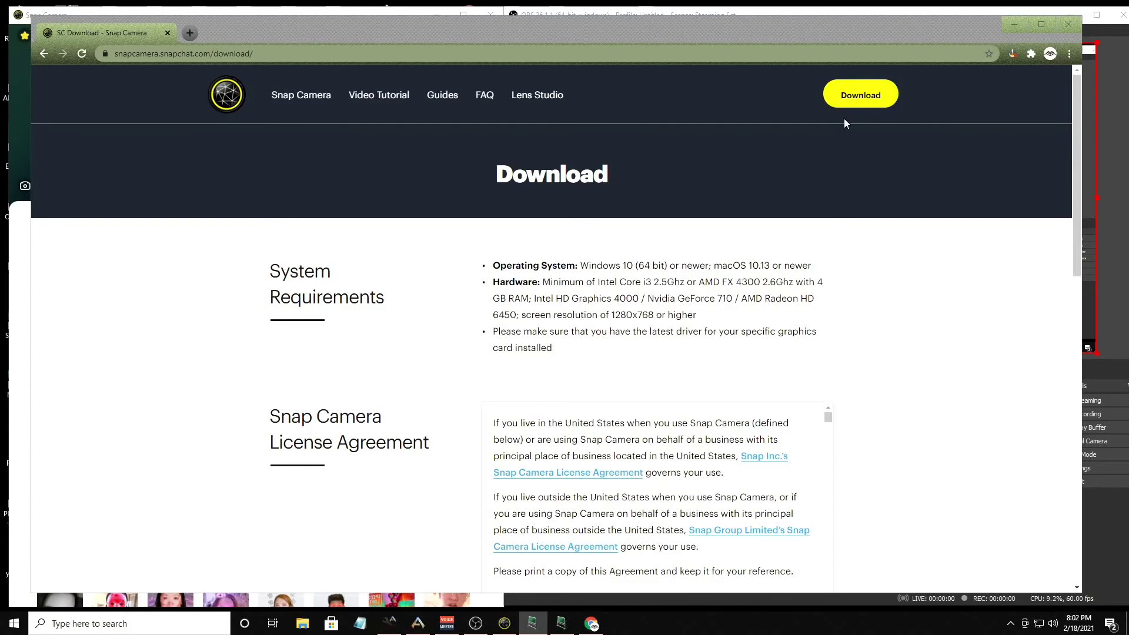
Step: Review the Snap Camera download page from system requirements to release notes, and close the page
{"action": "scroll", "coordinate": [599, 391], "scroll_direction": "down", "scroll_amount": 3}
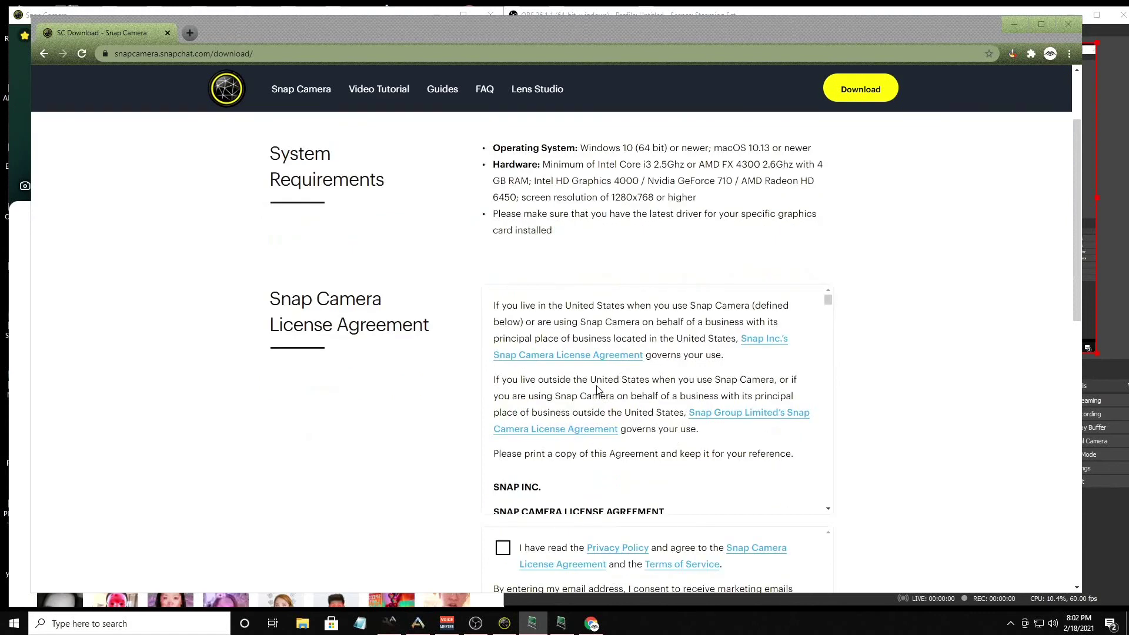
{"action": "scroll", "coordinate": [598, 391], "scroll_direction": "down", "scroll_amount": 8}
{"action": "scroll", "coordinate": [870, 385], "scroll_direction": "down", "scroll_amount": 5}
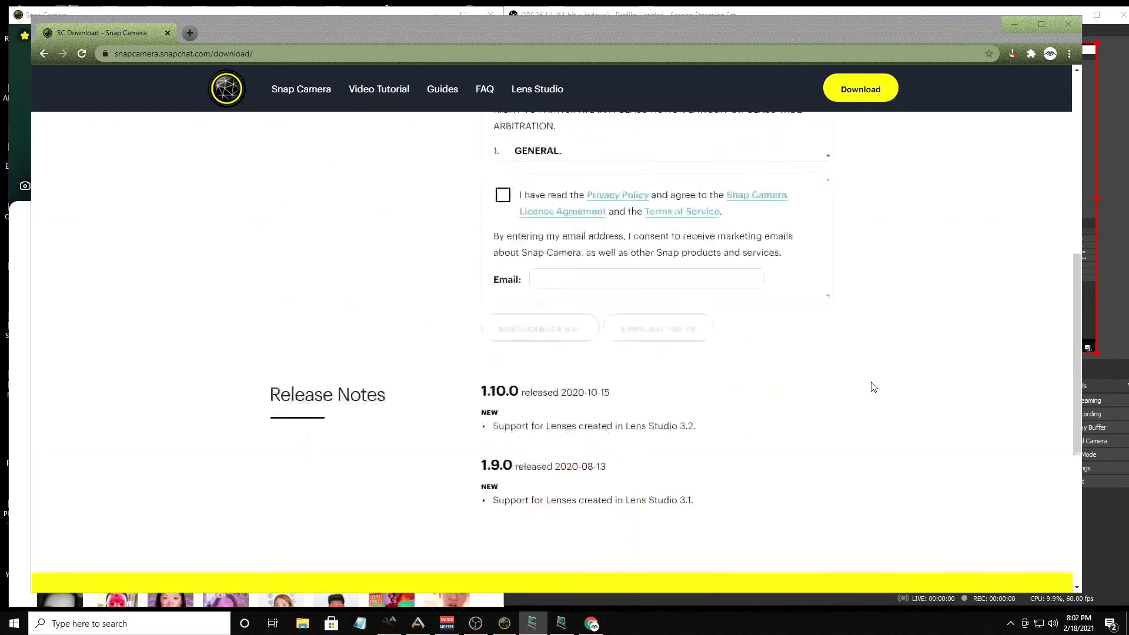
{"action": "scroll", "coordinate": [861, 381], "scroll_direction": "up", "scroll_amount": 8}
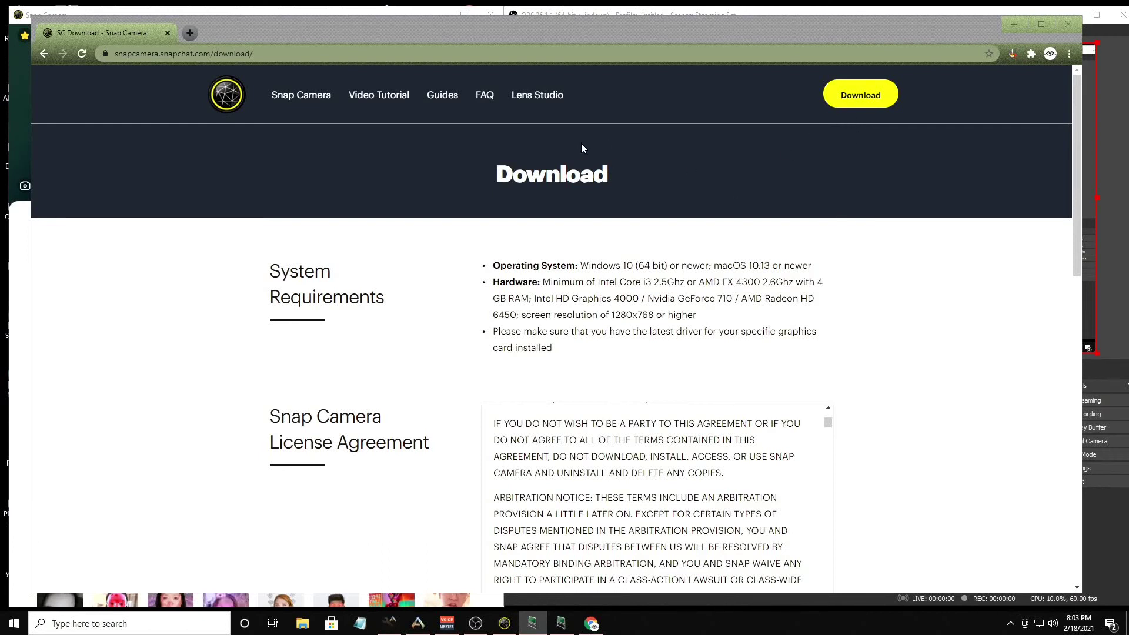
{"action": "left_click", "coordinate": [168, 34]}
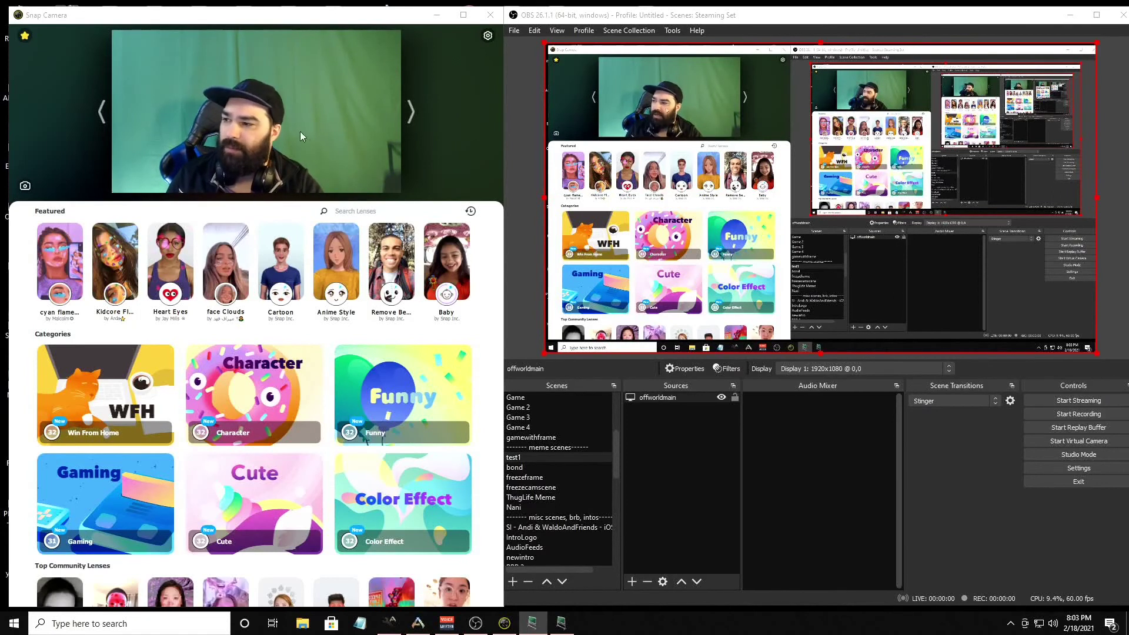
Step: Examine the Snap Camera settings and the available camera resolutions, keeping 1280x720 30 FPS, and return to the lens list
{"action": "left_click", "coordinate": [492, 38]}
{"action": "left_click", "coordinate": [488, 36]}
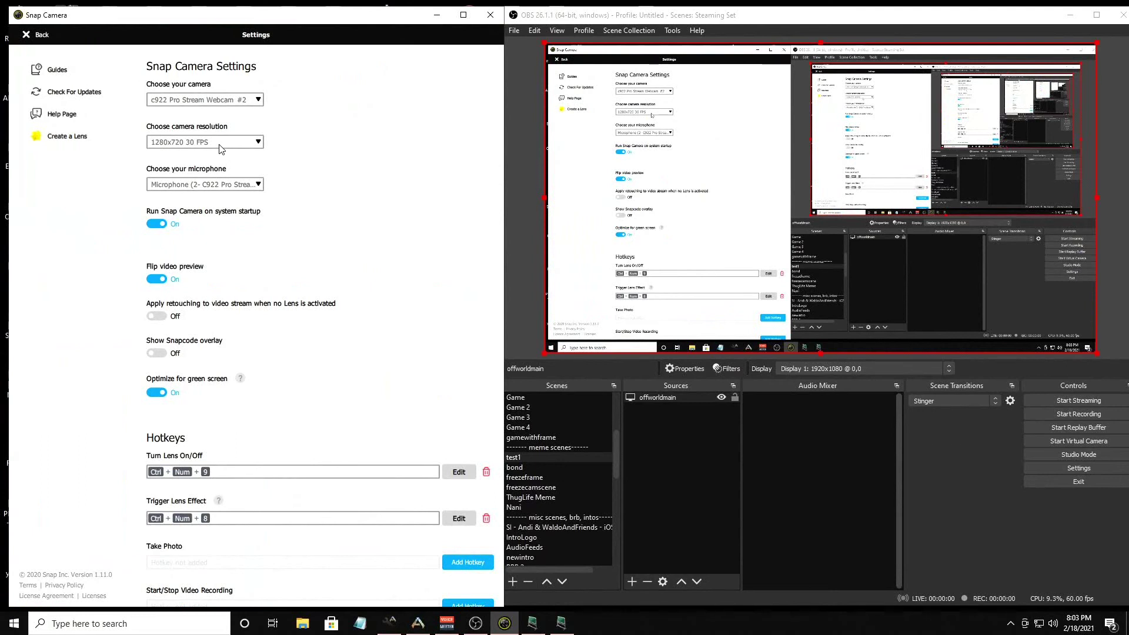
{"action": "left_click", "coordinate": [221, 143]}
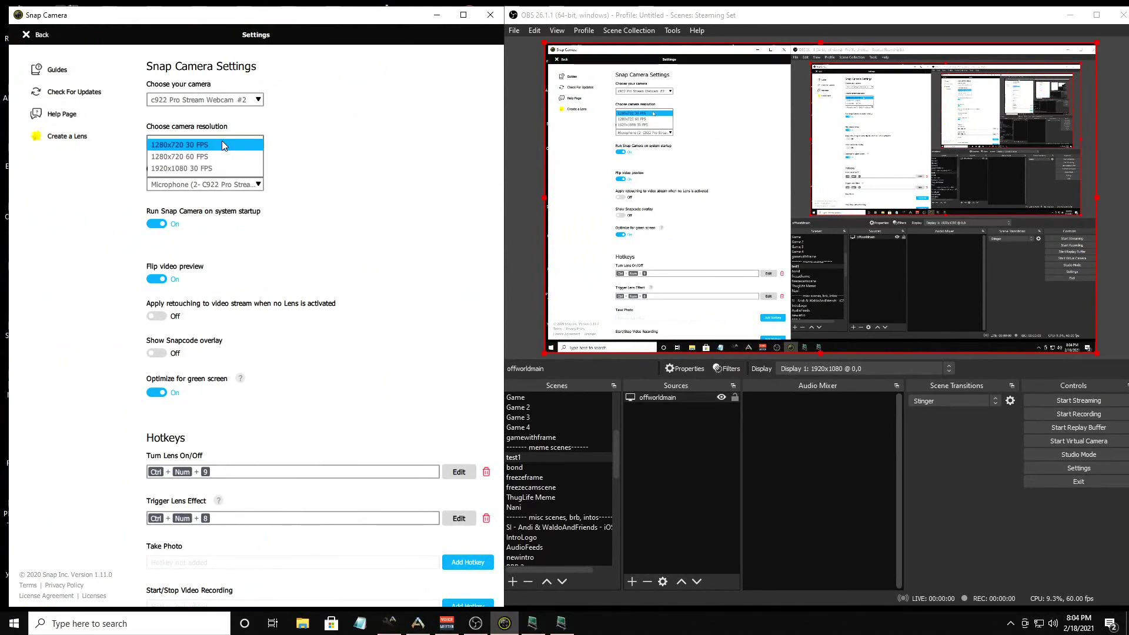
{"action": "left_click", "coordinate": [298, 140]}
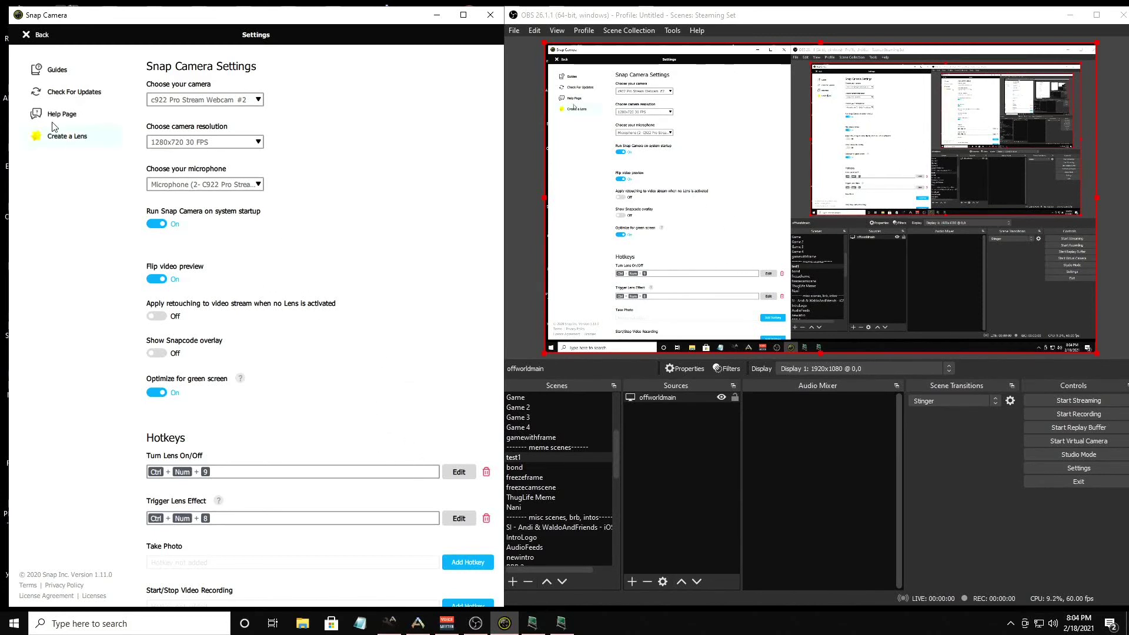
{"action": "left_click", "coordinate": [27, 35]}
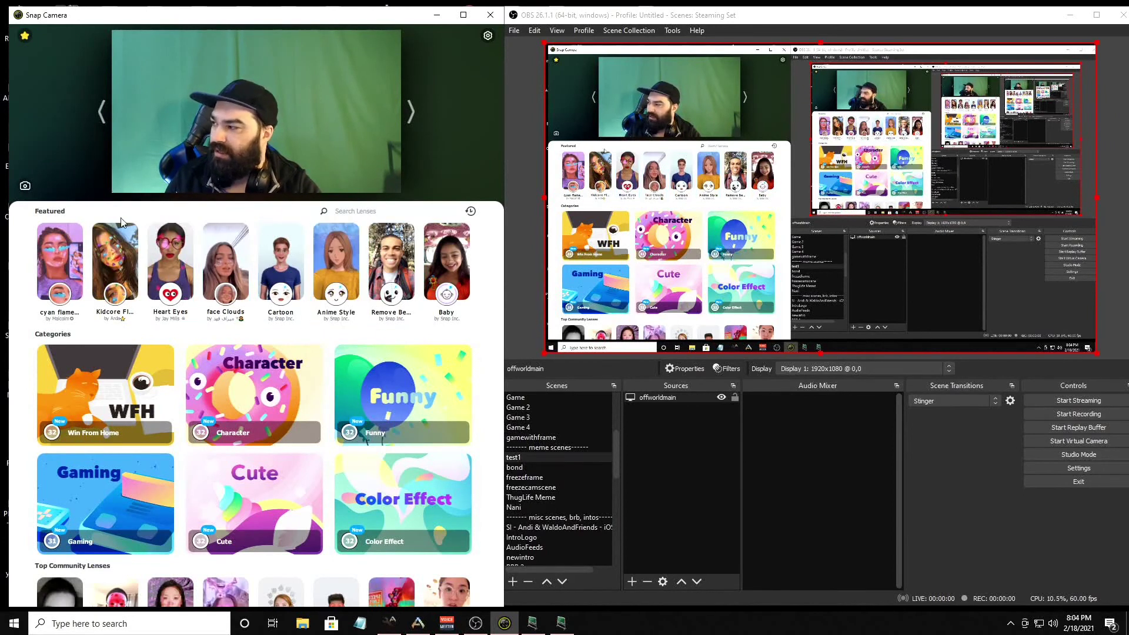
Step: Search the lenses for "shades" and apply the favorited shades lens to the camera feed
{"action": "left_click", "coordinate": [359, 216]}
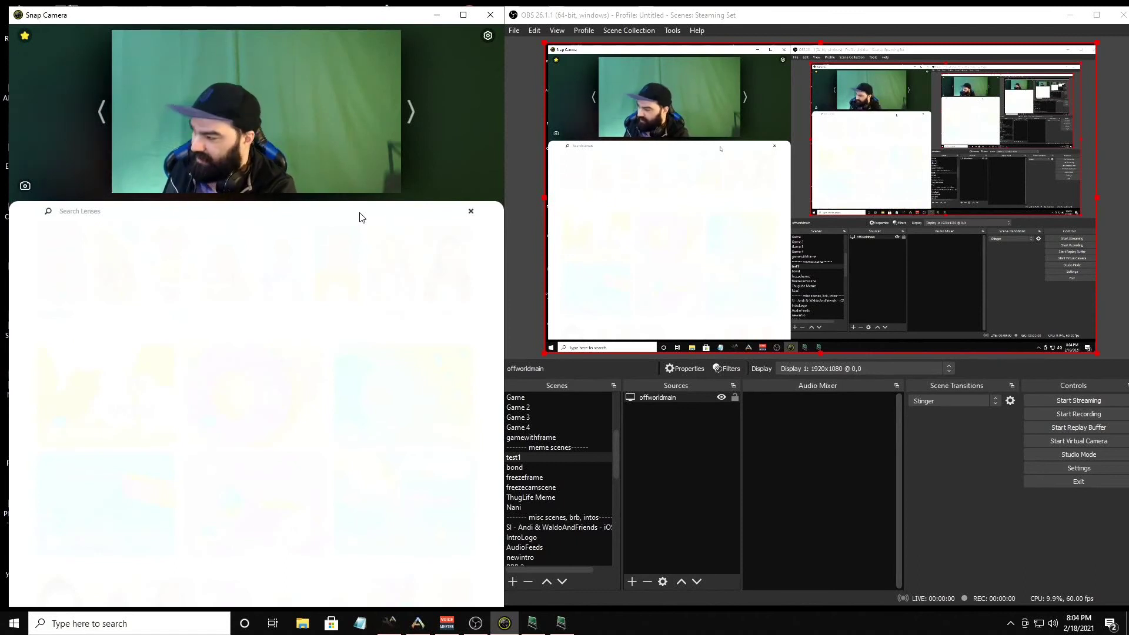
{"action": "type", "text": "shades"}
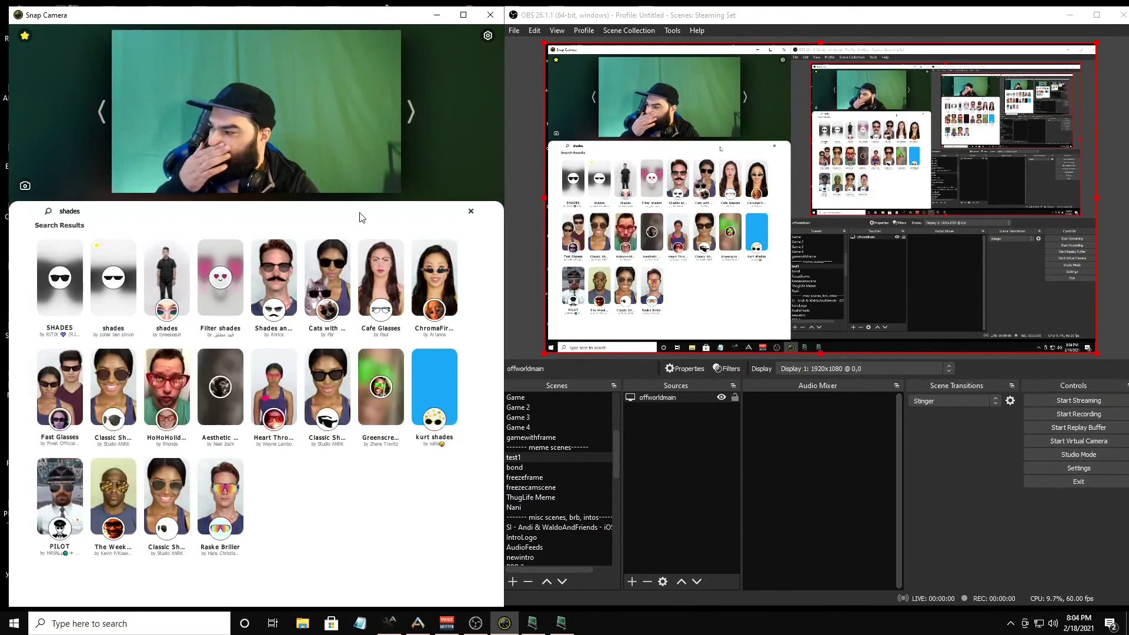
{"action": "left_click", "coordinate": [116, 291]}
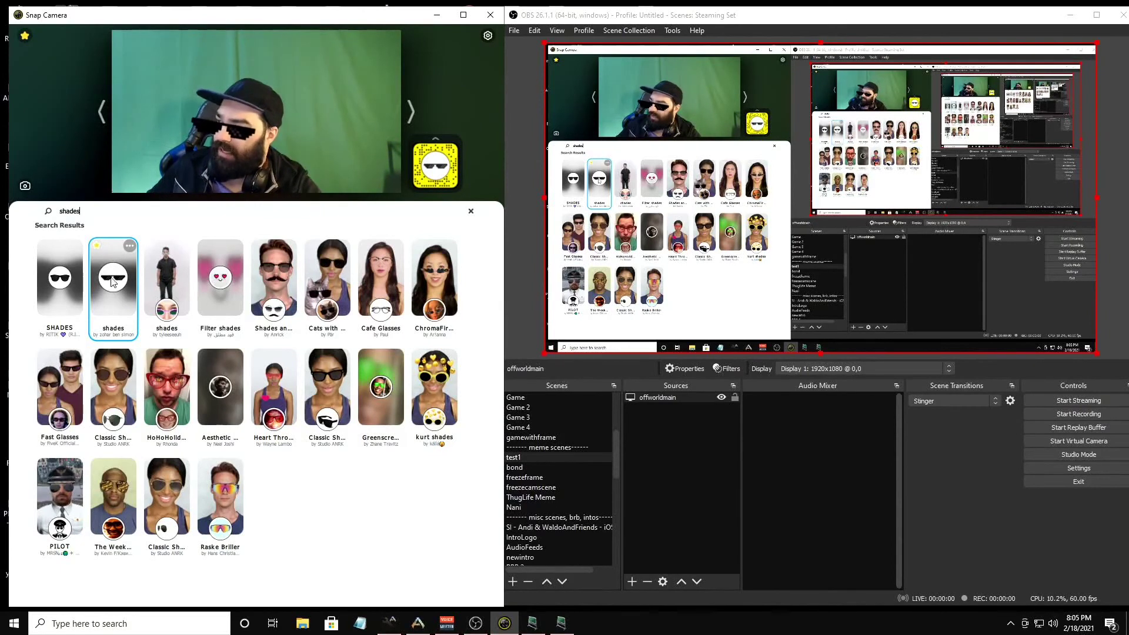
Step: Look through the favorite lenses and their assigned lens hotkeys, and return to the search results
{"action": "left_click", "coordinate": [25, 37]}
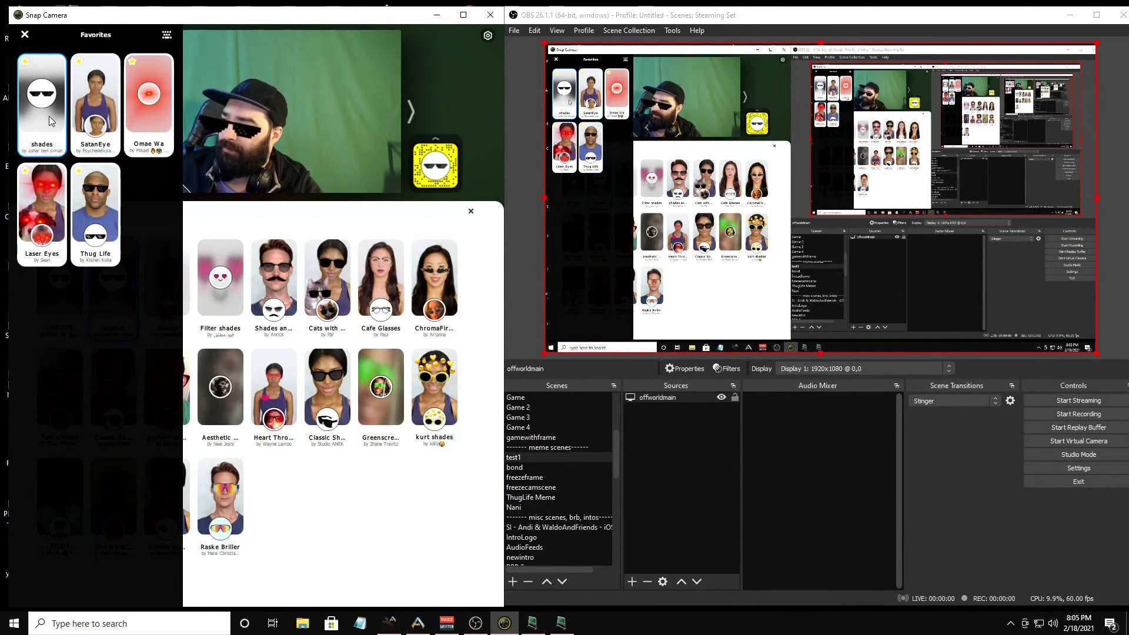
{"action": "left_click", "coordinate": [166, 37]}
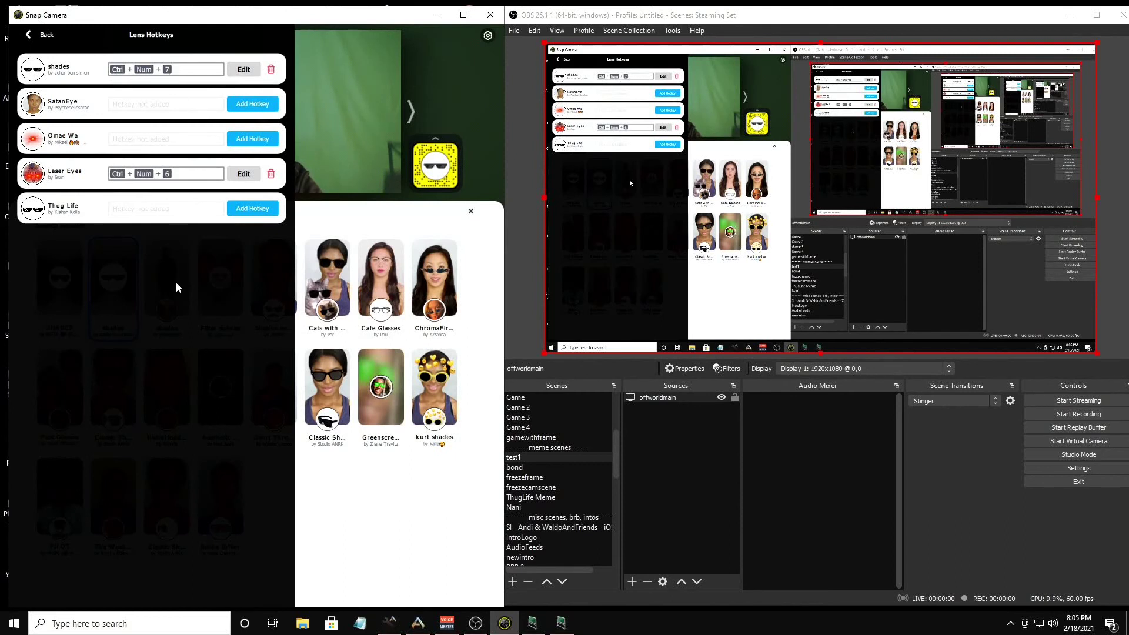
{"action": "left_click", "coordinate": [37, 35]}
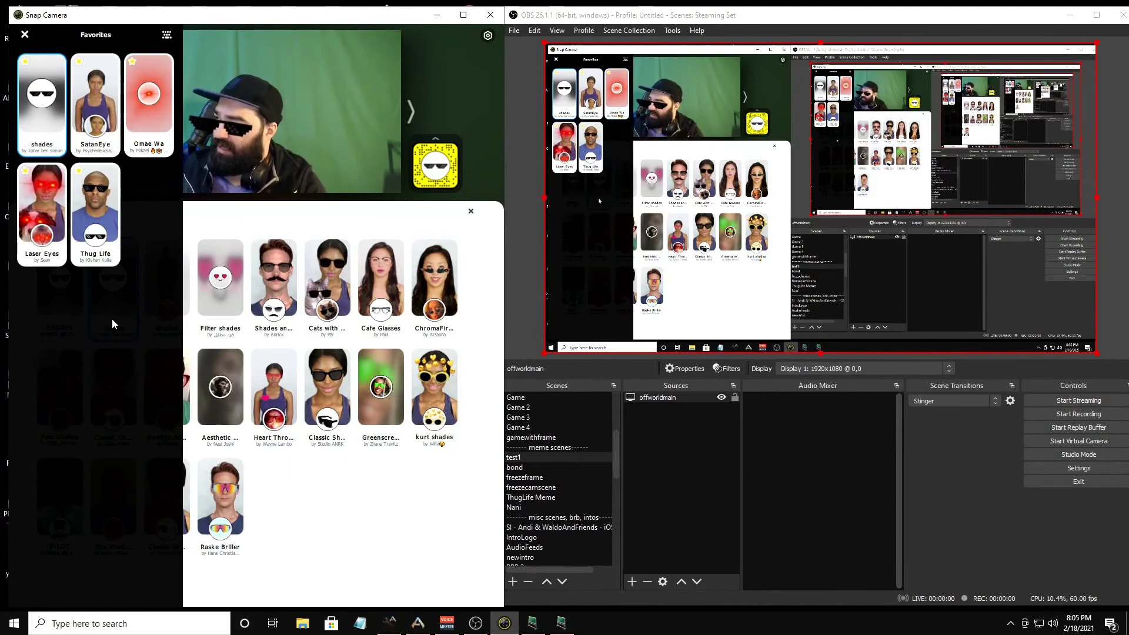
{"action": "left_click", "coordinate": [410, 226]}
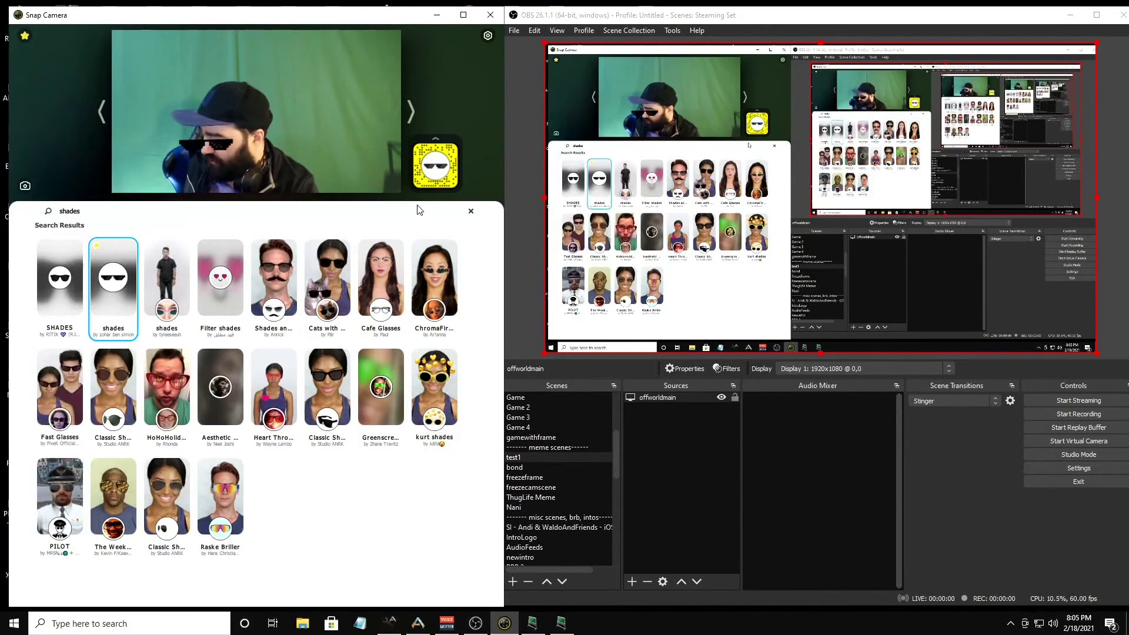
Step: Test the shades lens hotkey by turning the lens off, on and off again
{"action": "key", "text": "ctrl+shift+l"}
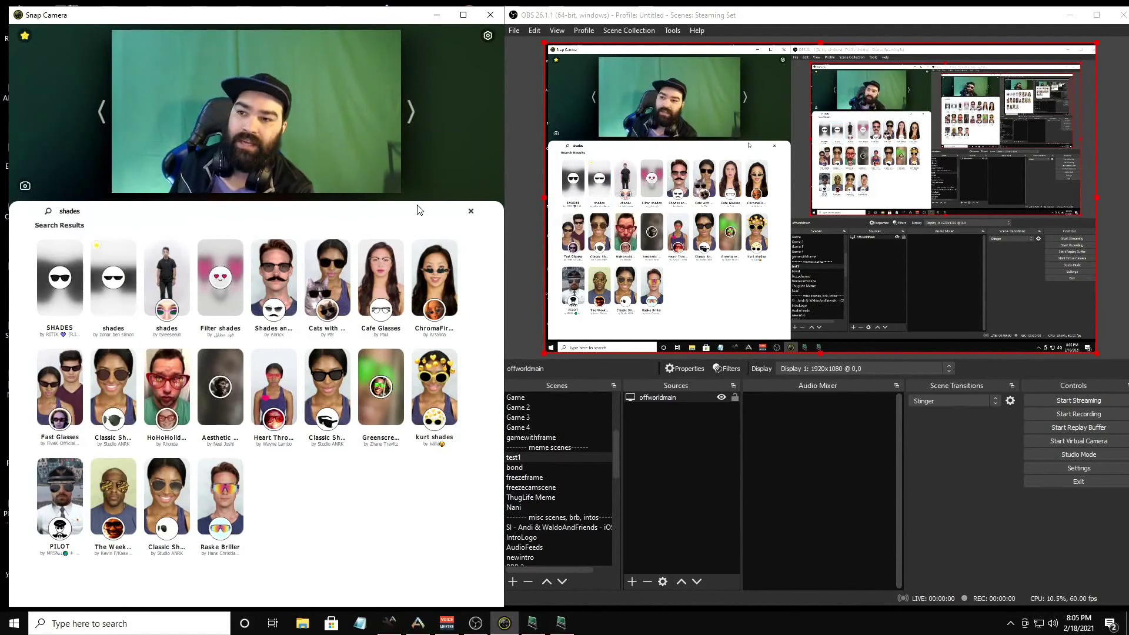
{"action": "key", "text": "ctrl+shift+l"}
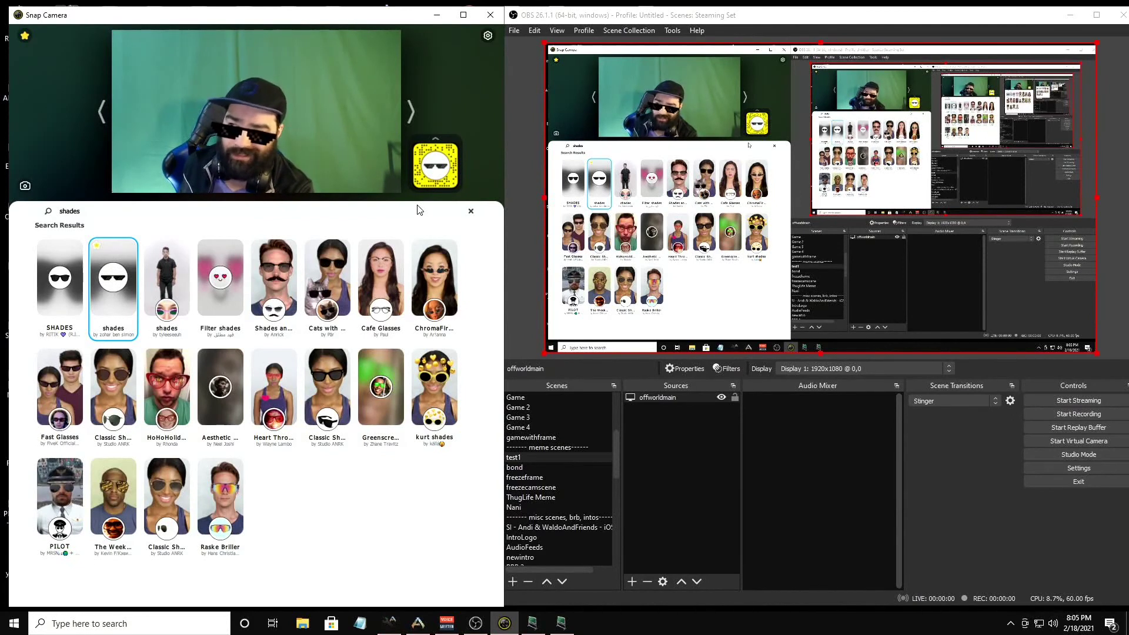
{"action": "key", "text": "ctrl+shift+l"}
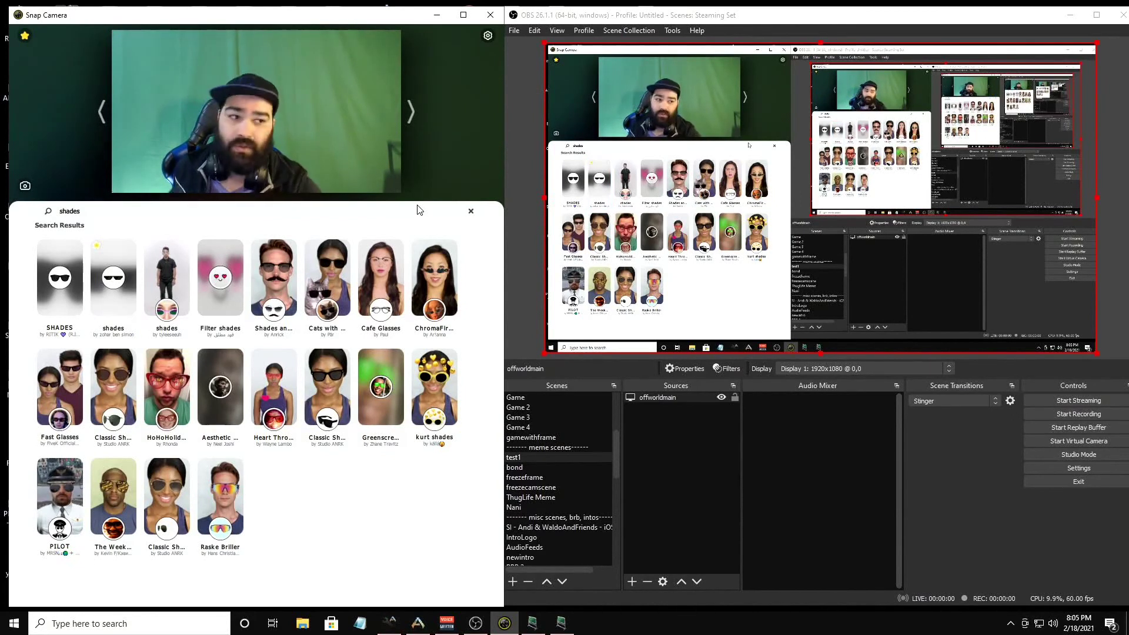
Step: Switch to LioranBoard Receiver, move its window clear of the camera preview, and add a new deck
{"action": "key", "text": "alt+Tab"}
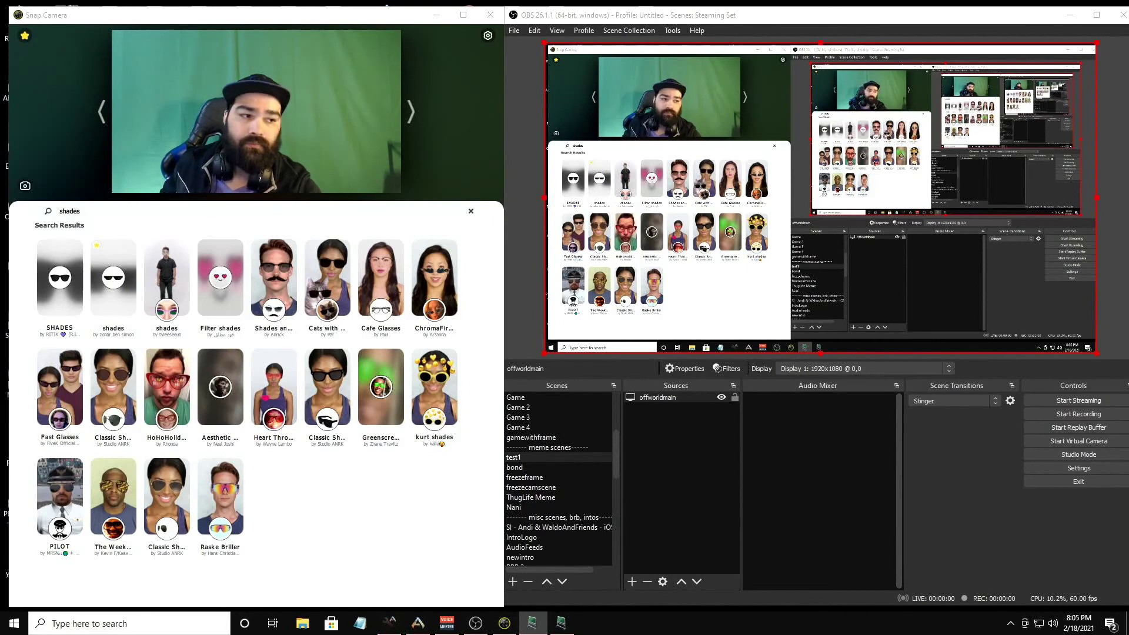
{"action": "key", "text": "alt+Tab"}
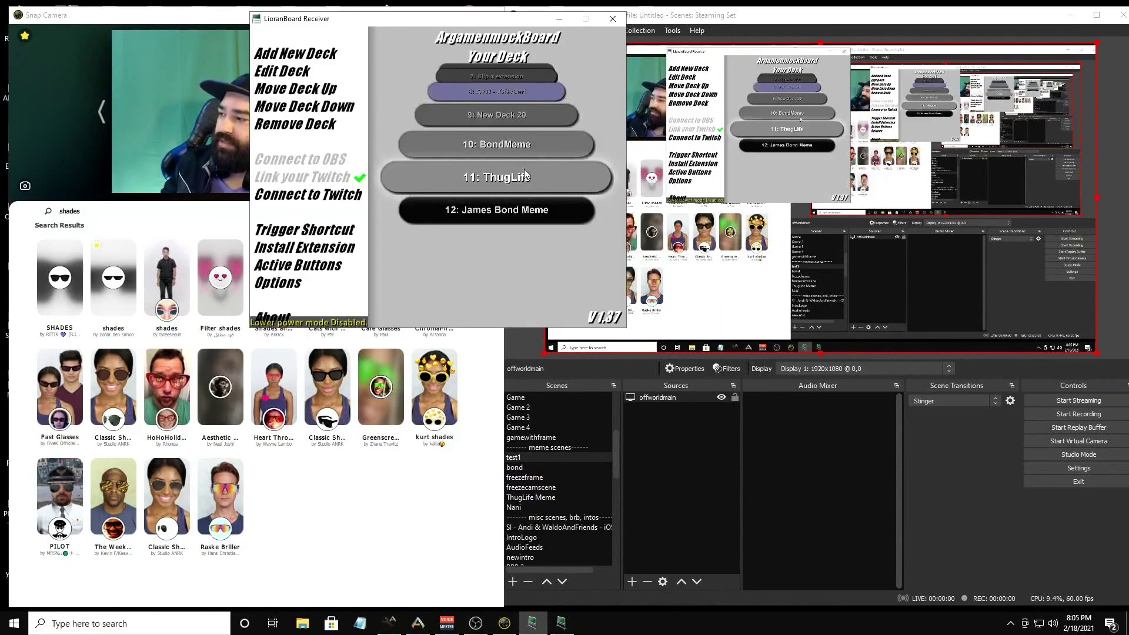
{"action": "left_click_drag", "start_coordinate": [488, 28], "coordinate": [560, 102]}
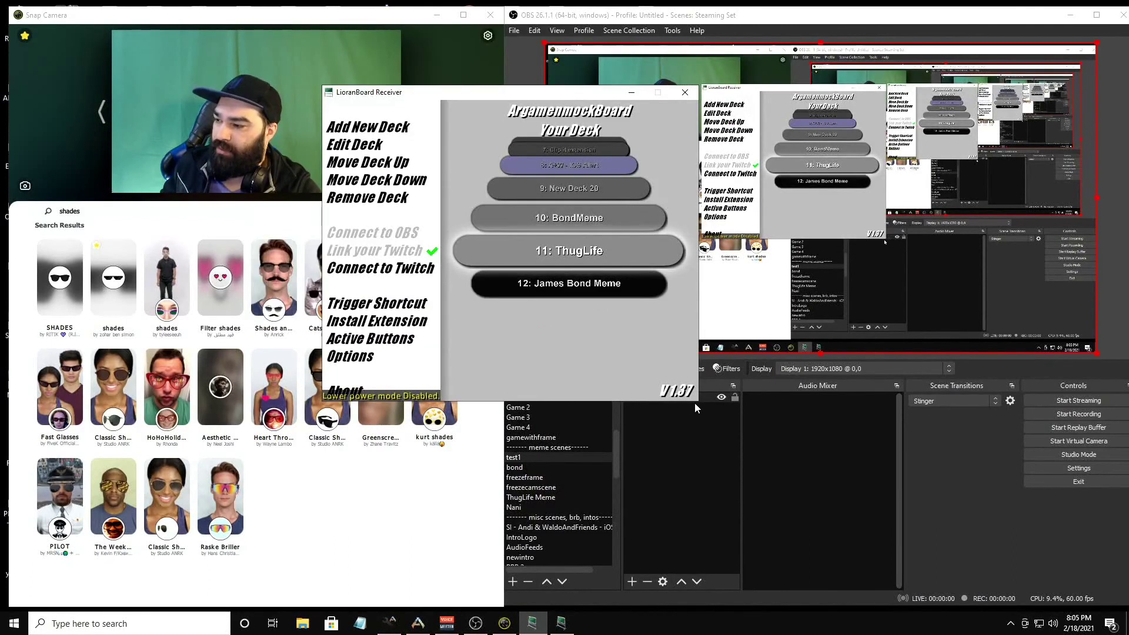
{"action": "left_click", "coordinate": [371, 131]}
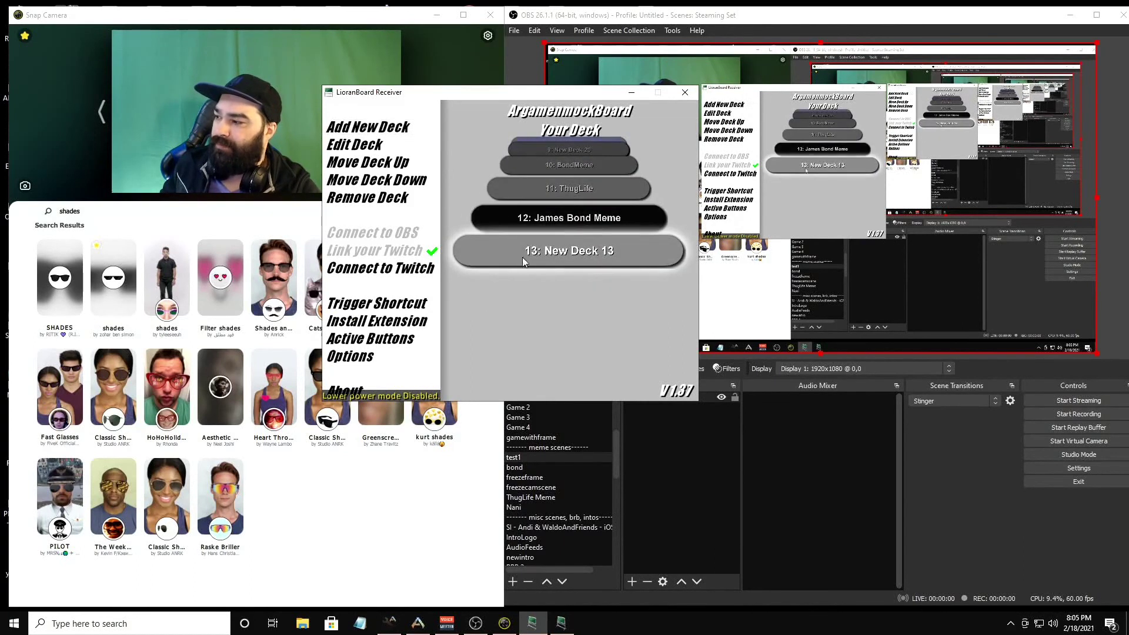
Step: Create a button named "gdft" in the second row and second column of New Deck 13
{"action": "left_click", "coordinate": [387, 143]}
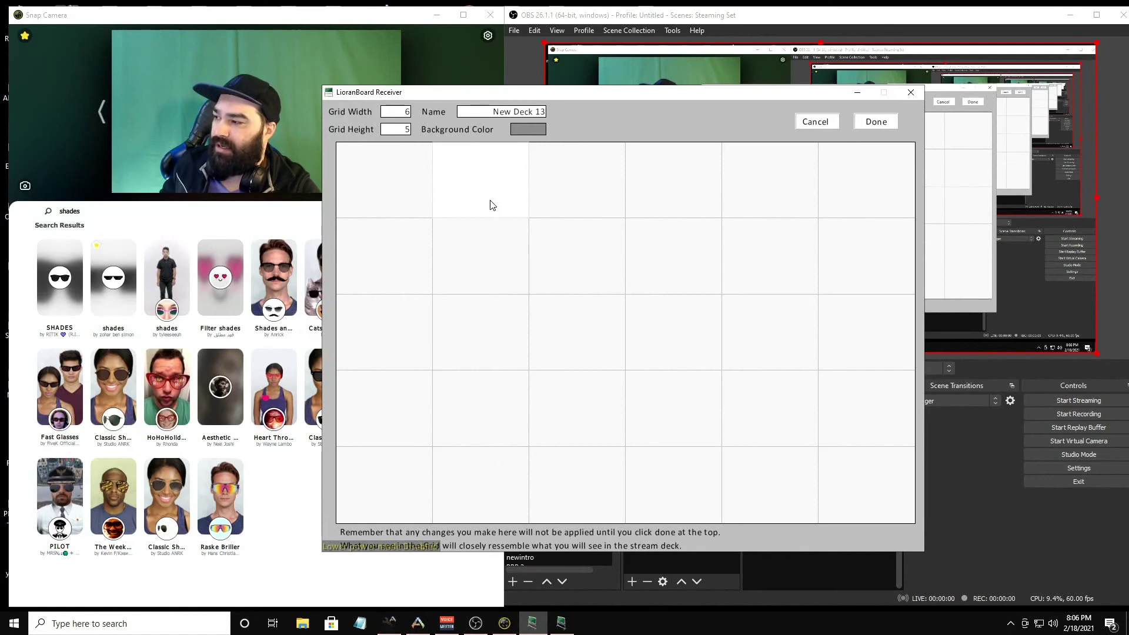
{"action": "left_click", "coordinate": [494, 252]}
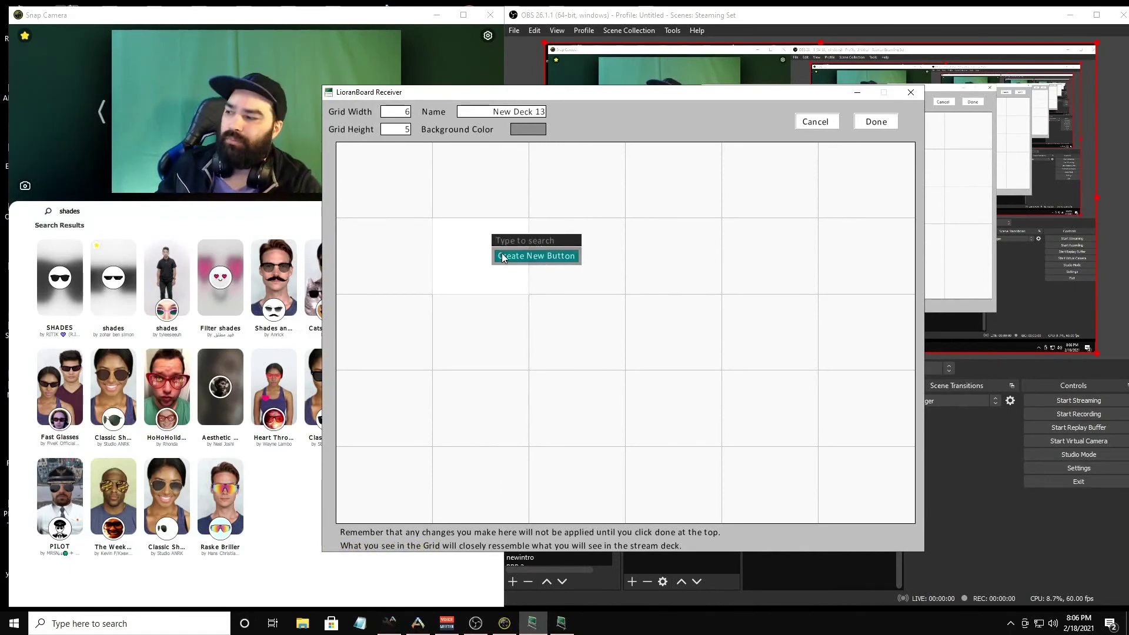
{"action": "left_click", "coordinate": [512, 259]}
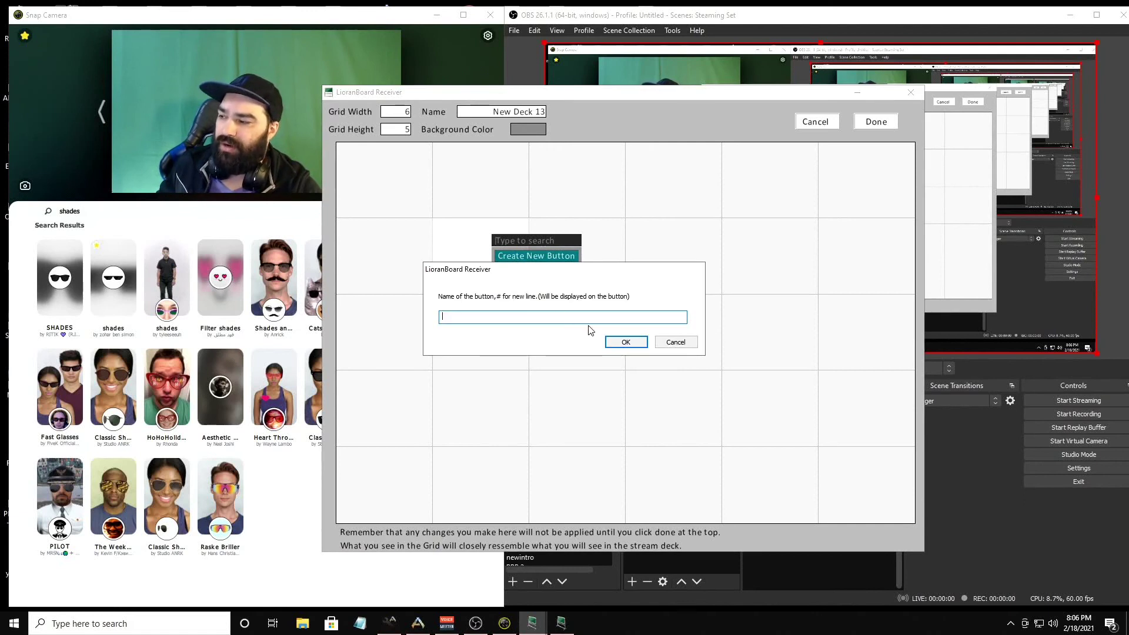
{"action": "type", "text": "gdft"}
{"action": "left_click", "coordinate": [625, 341]}
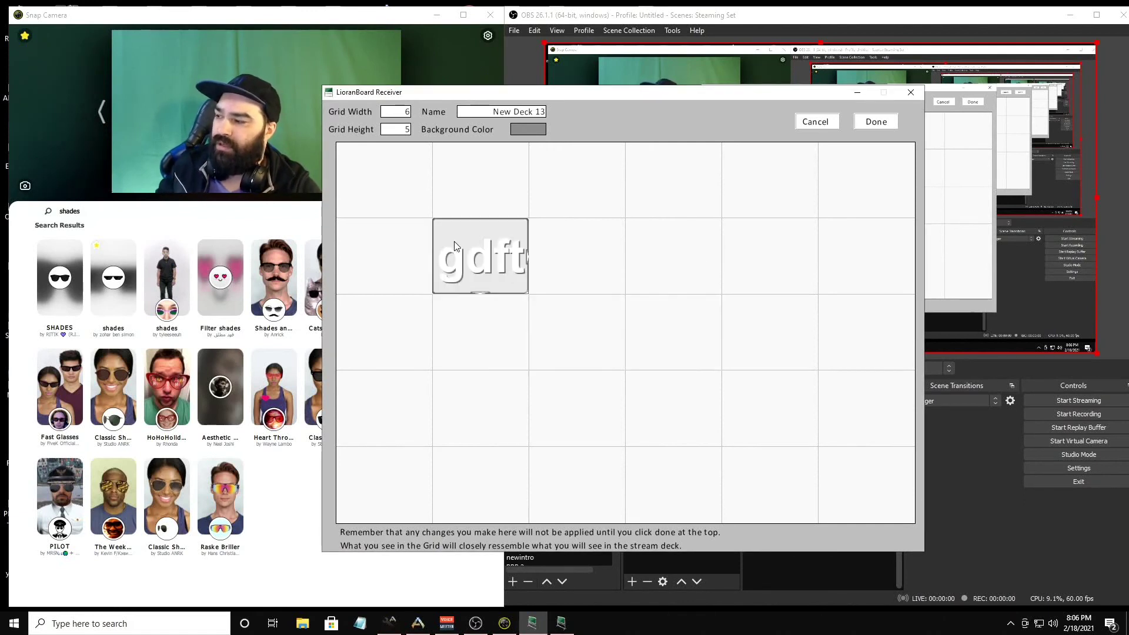
Step: Add a keyboard macro with the keypresses Ctrl and Numpad 7 to the gdft button, and save the deck
{"action": "left_click", "coordinate": [488, 279]}
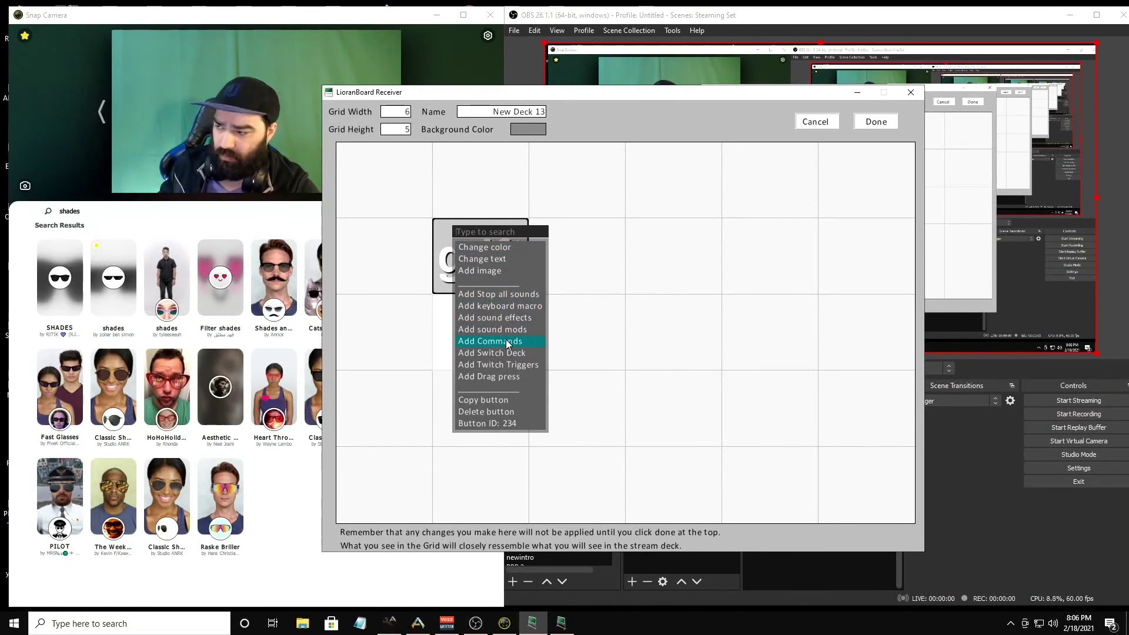
{"action": "left_click", "coordinate": [507, 308]}
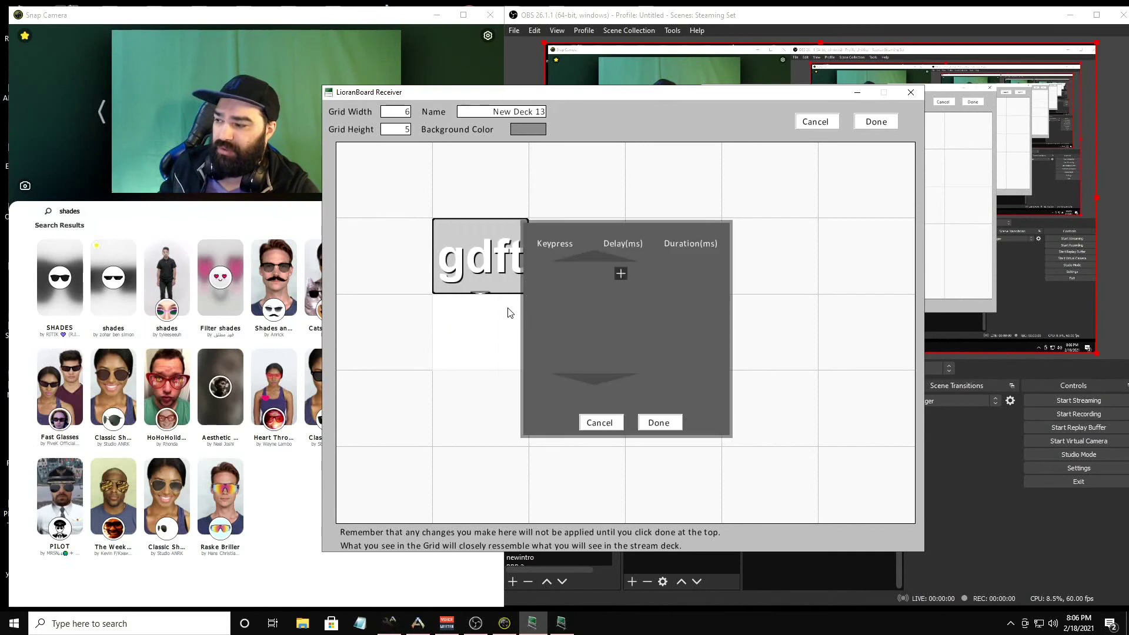
{"action": "left_click", "coordinate": [620, 275]}
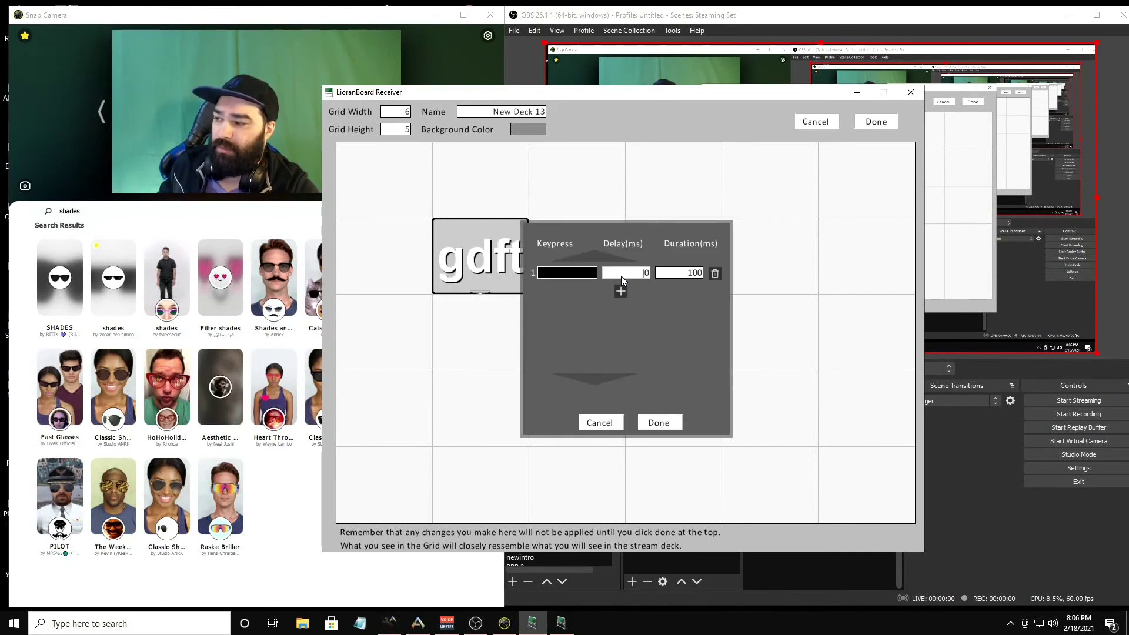
{"action": "left_click", "coordinate": [583, 274]}
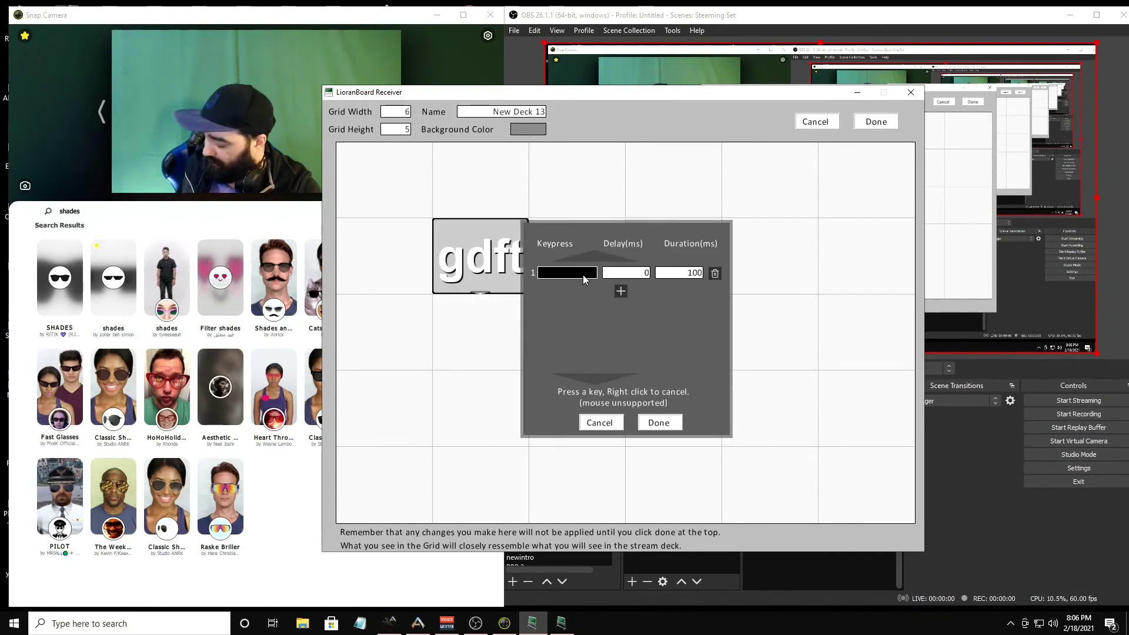
{"action": "key", "text": "ctrl"}
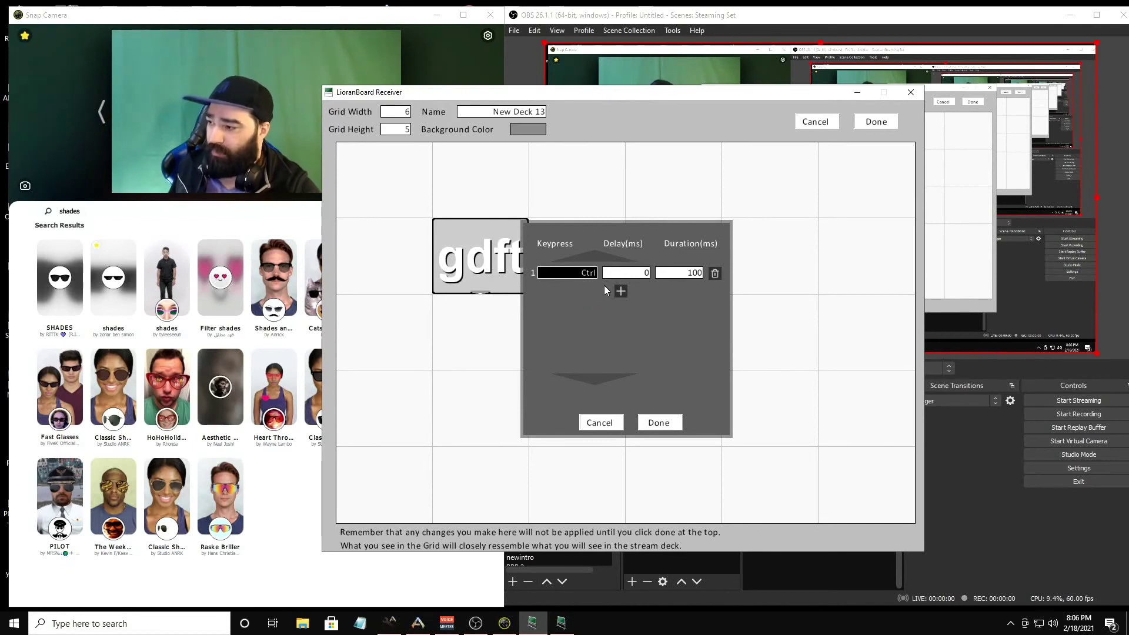
{"action": "left_click", "coordinate": [622, 290]}
{"action": "left_click", "coordinate": [582, 290]}
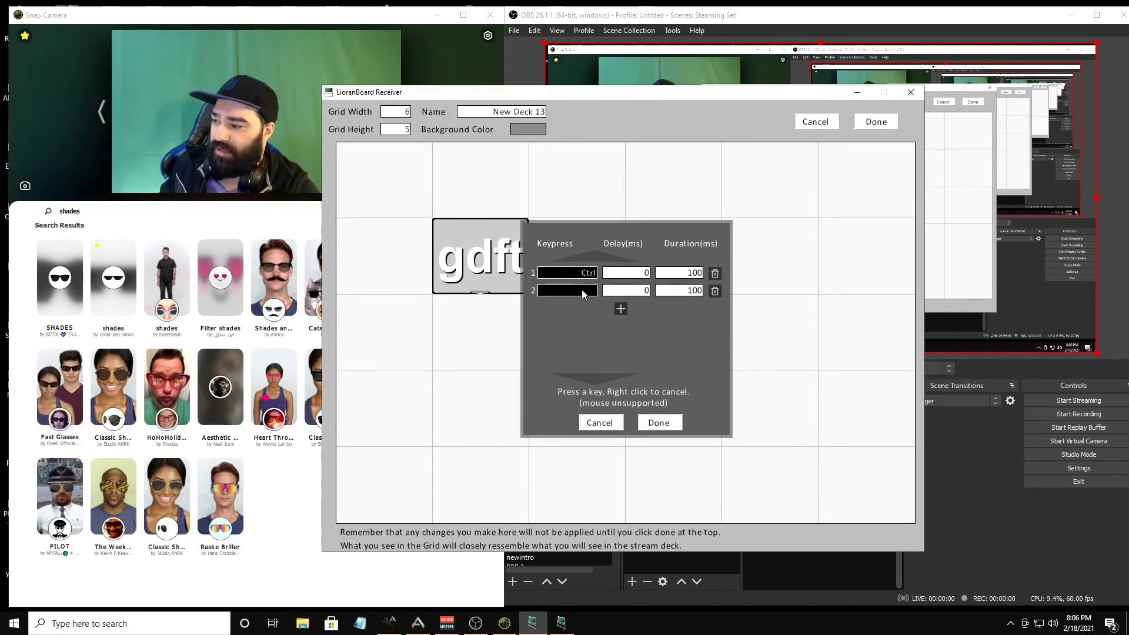
{"action": "key", "text": "KP_7"}
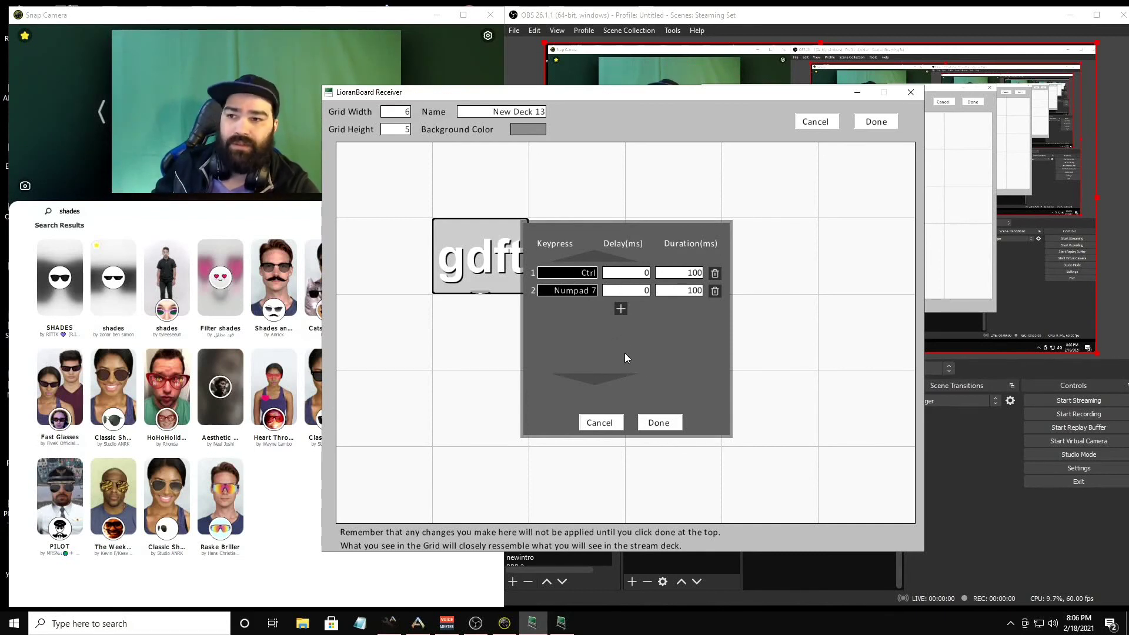
{"action": "left_click", "coordinate": [656, 423]}
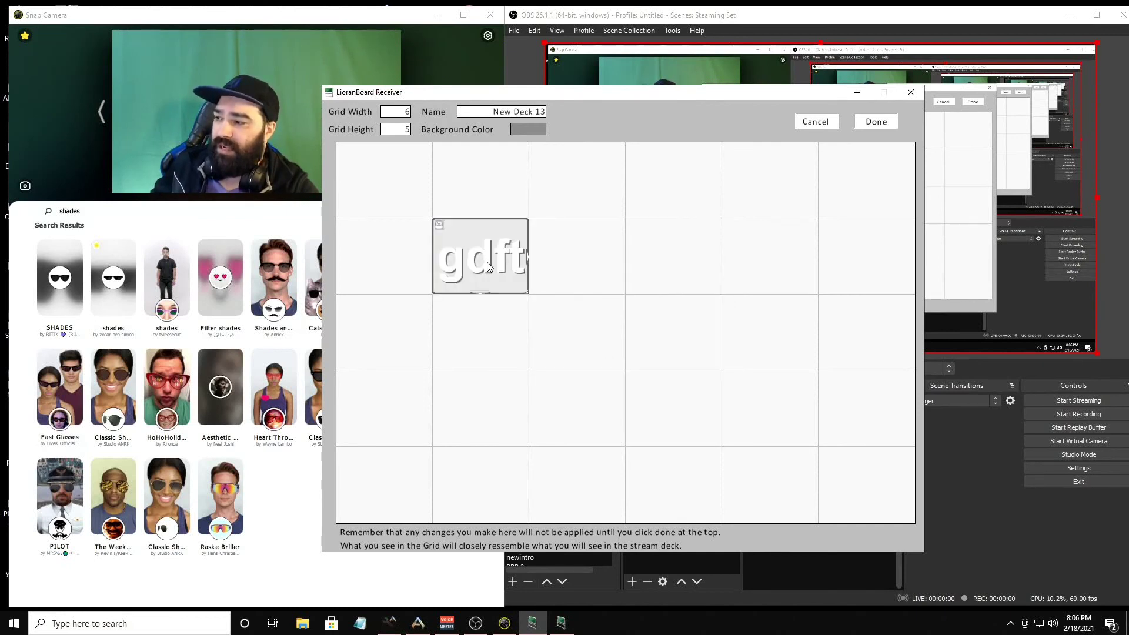
{"action": "left_click", "coordinate": [875, 122]}
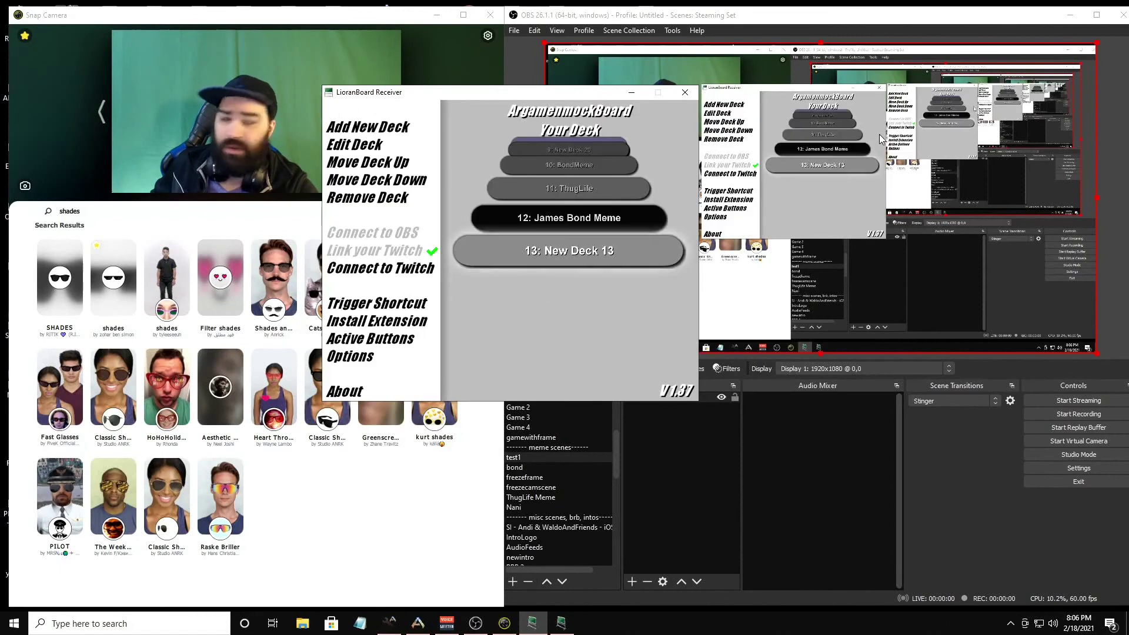
Step: Open LioranBoard Stream Deck, set the selected deck to 13, and connect it to the Receiver
{"action": "left_click", "coordinate": [303, 623]}
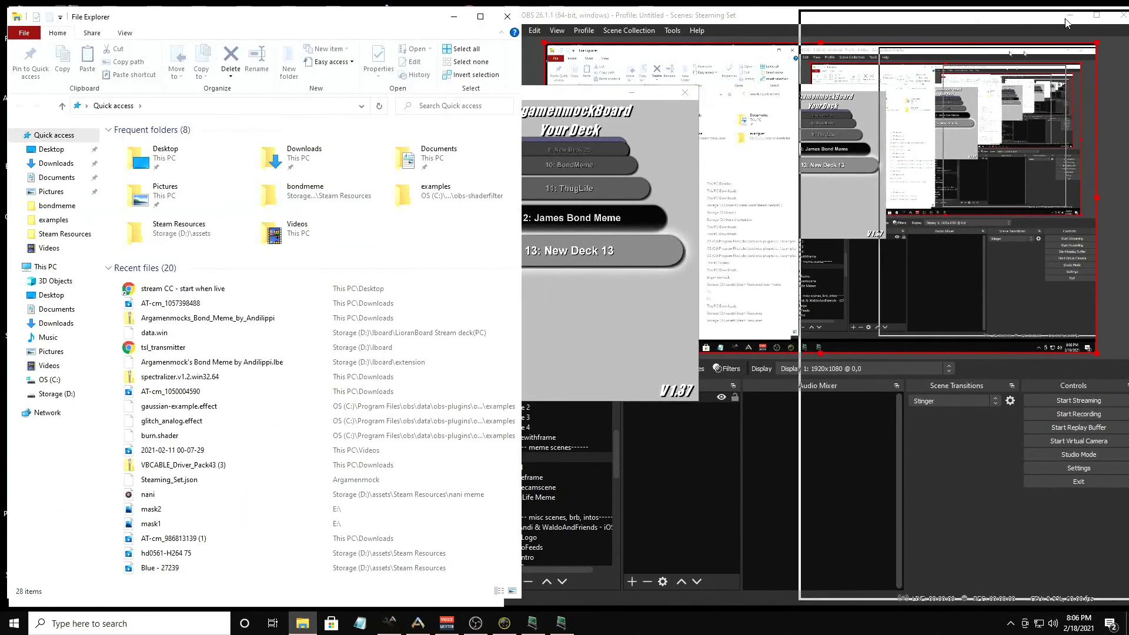
{"action": "left_click", "coordinate": [454, 16]}
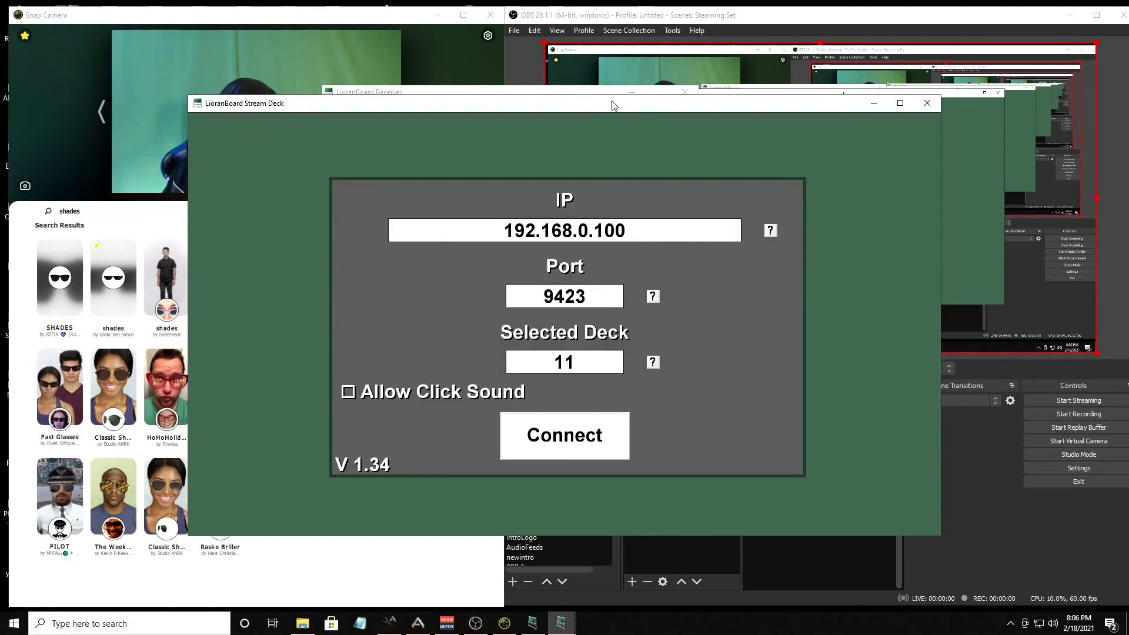
{"action": "left_click", "coordinate": [585, 368]}
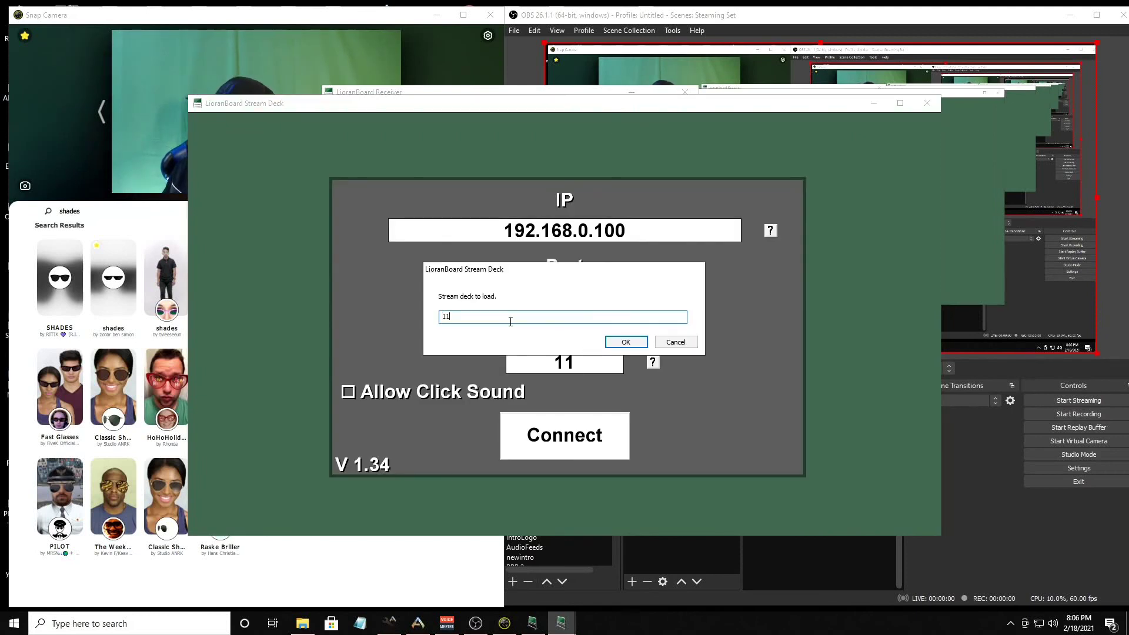
{"action": "left_click_drag", "start_coordinate": [510, 321], "coordinate": [441, 315]}
{"action": "left_click", "coordinate": [615, 343]}
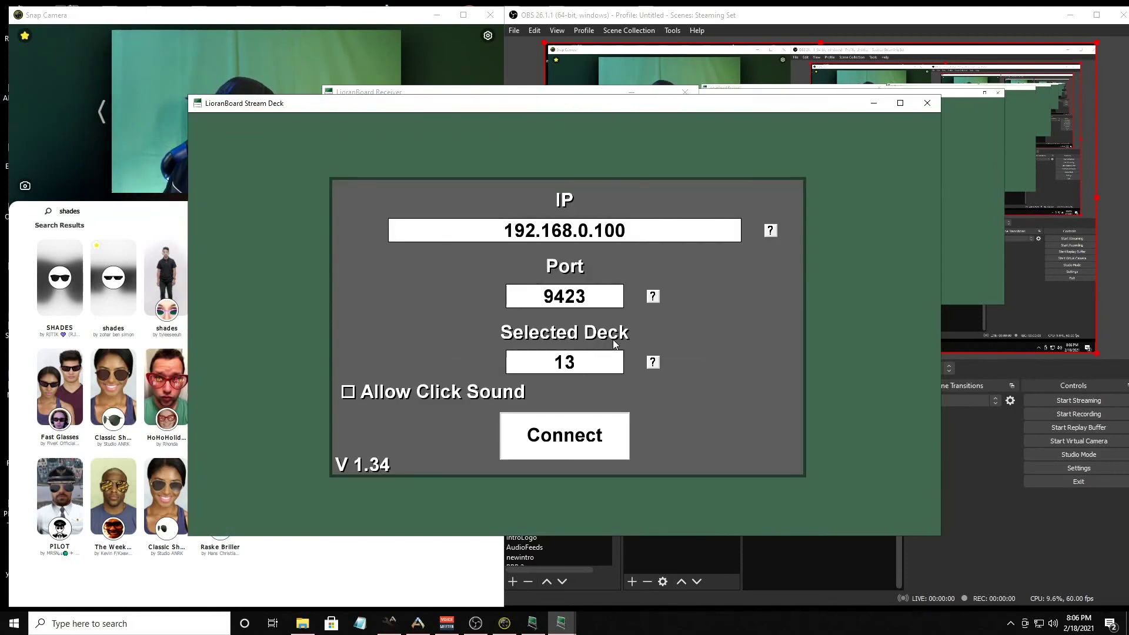
{"action": "left_click", "coordinate": [577, 440]}
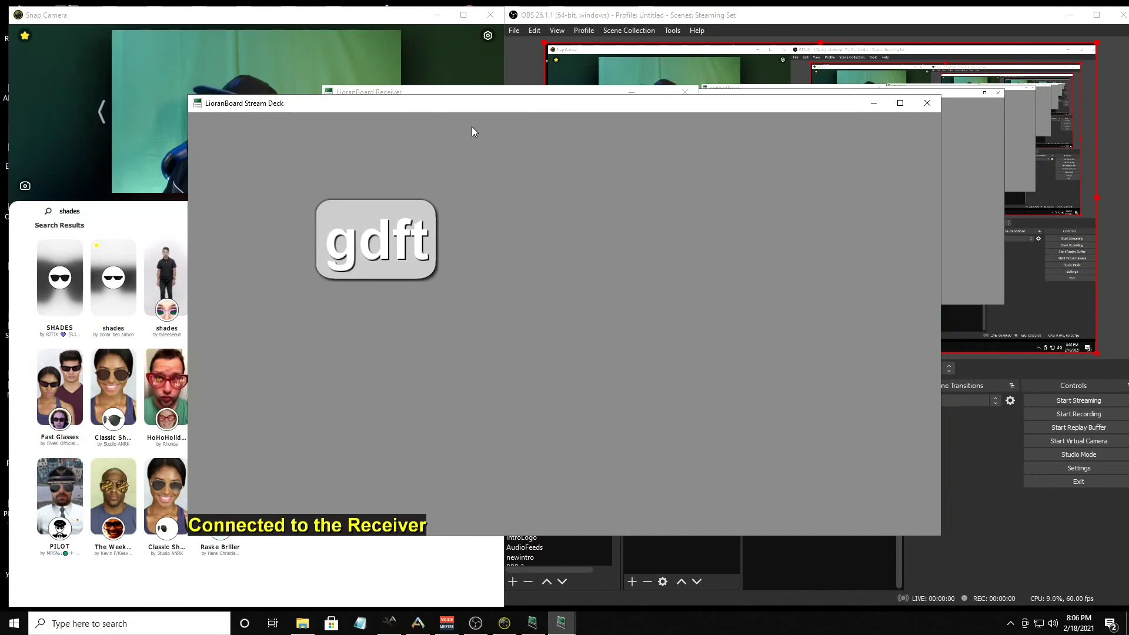
Step: Move the LioranBoard Stream Deck window clear of the camera preview and test the gdft button by toggling the shades lens on and off
{"action": "left_click_drag", "start_coordinate": [489, 99], "coordinate": [707, 75]}
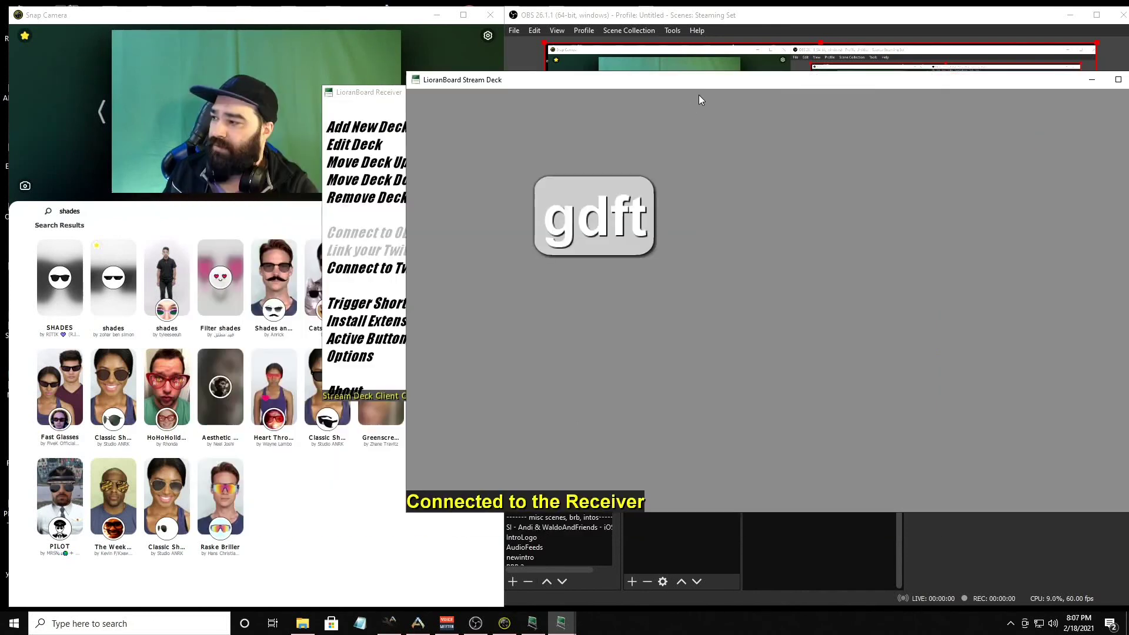
{"action": "left_click", "coordinate": [582, 217]}
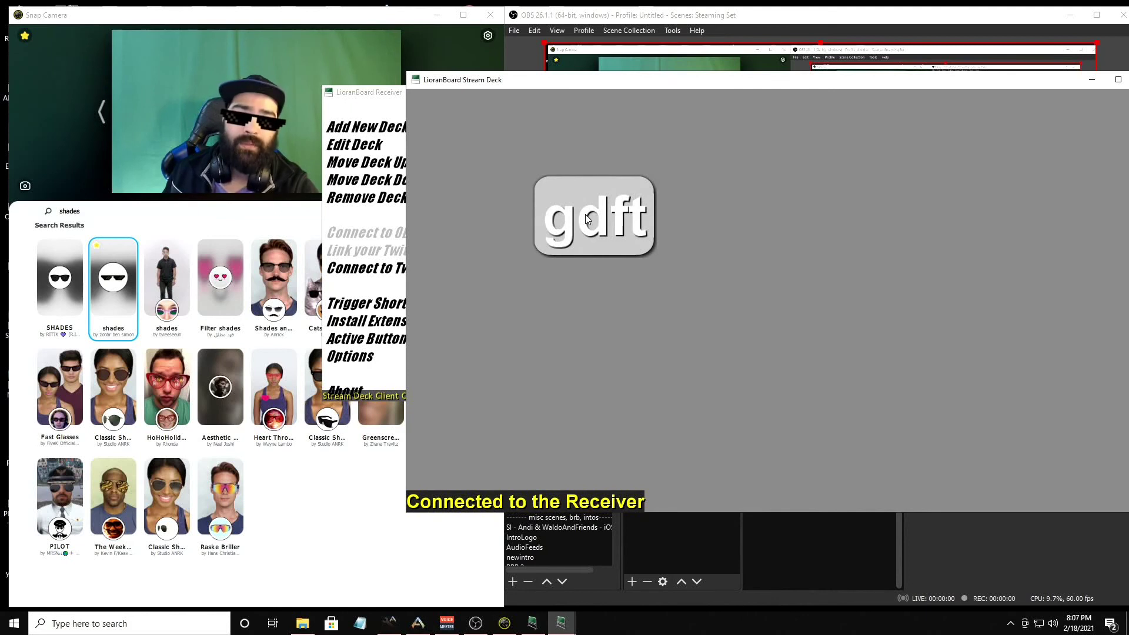
{"action": "left_click", "coordinate": [586, 218]}
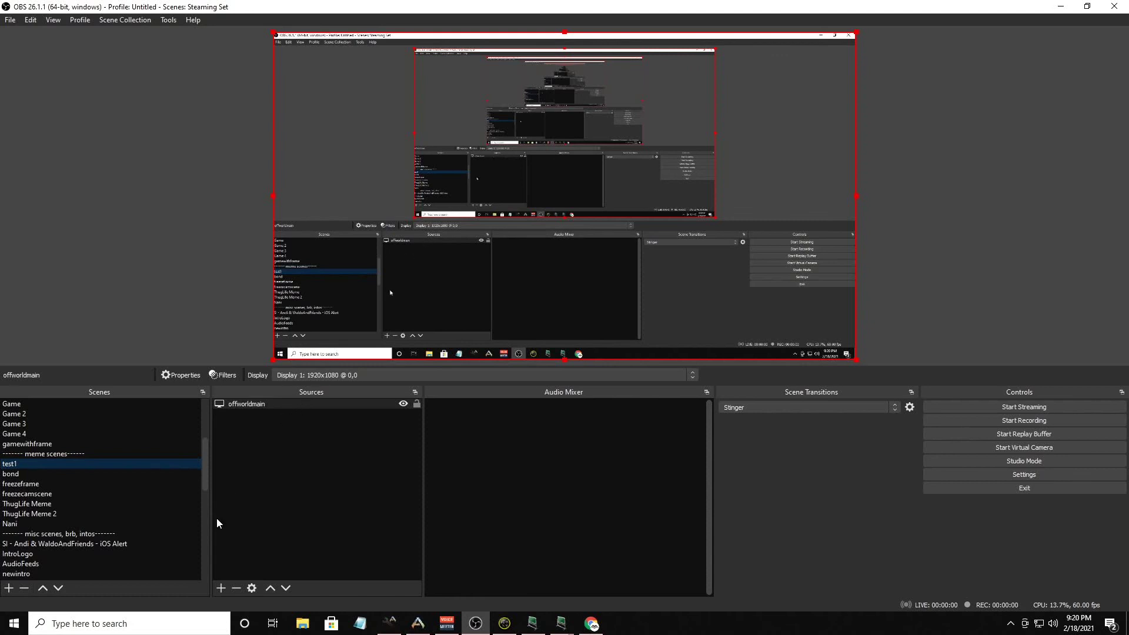
Step: In OBS, add a new video capture device named "dfgfdfdg" to the test1 scene, with Snap Camera as its device
{"action": "left_click", "coordinate": [221, 588]}
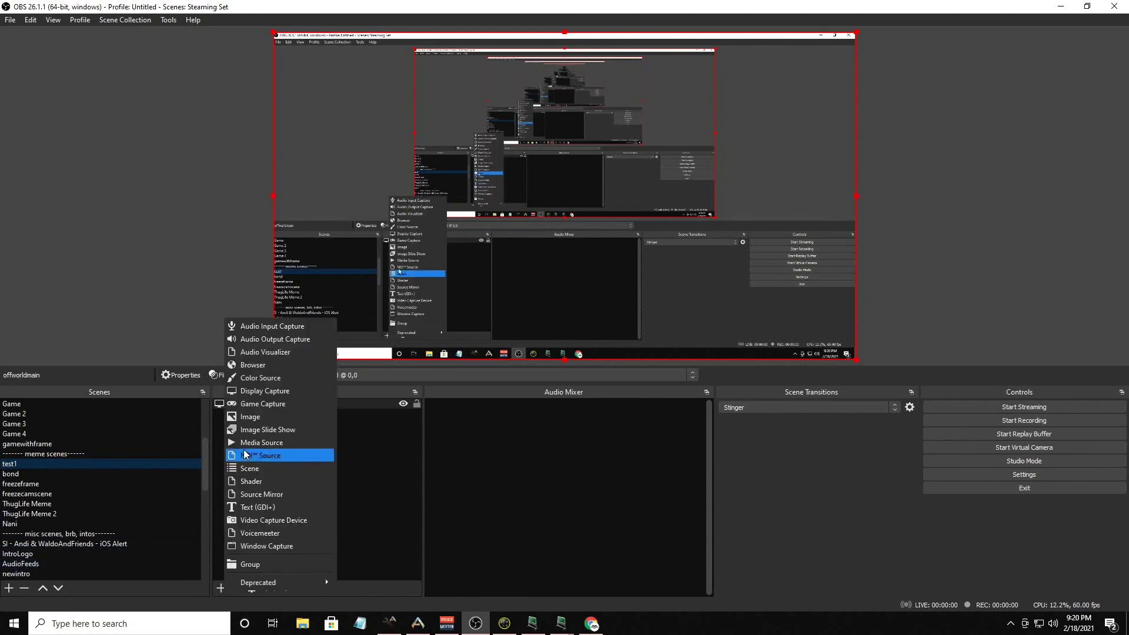
{"action": "left_click", "coordinate": [268, 521]}
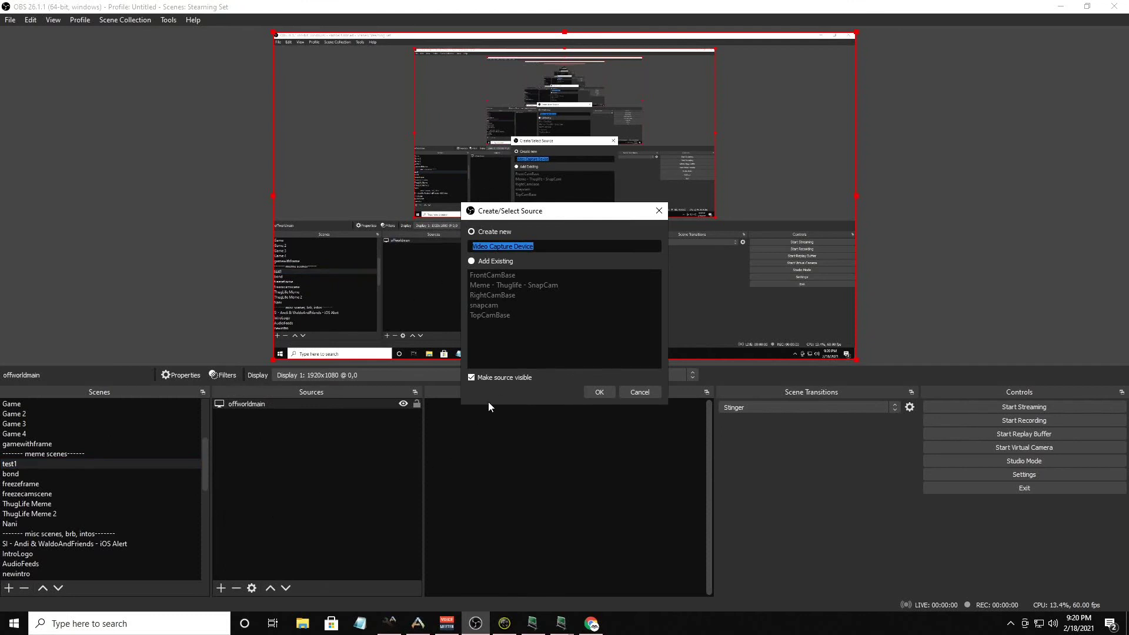
{"action": "type", "text": "dfgfdfdg"}
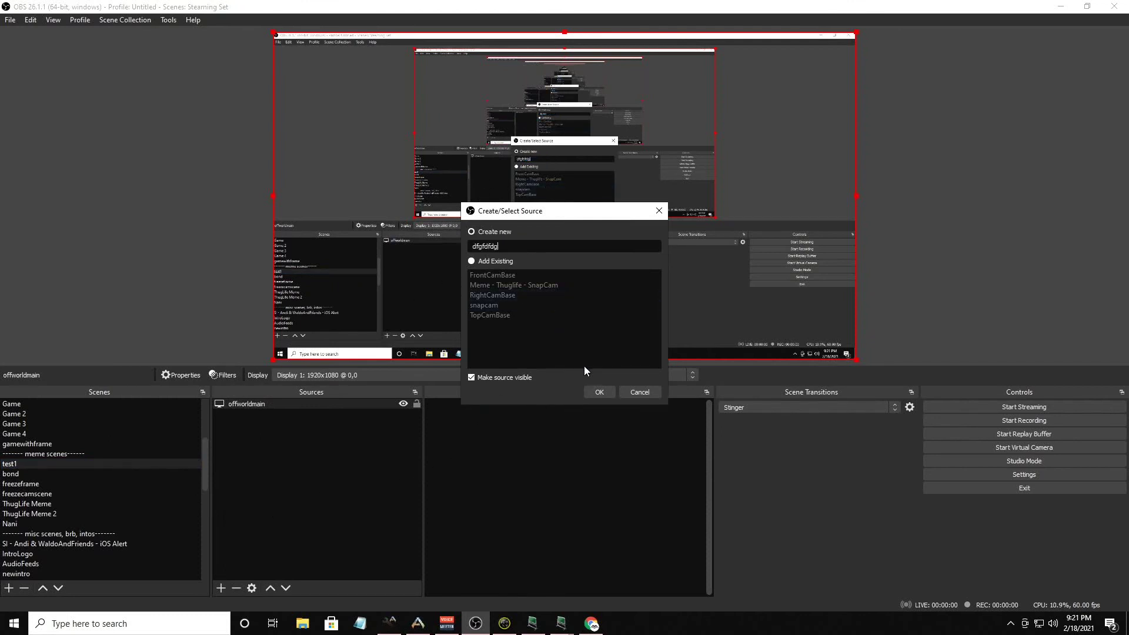
{"action": "left_click", "coordinate": [591, 393]}
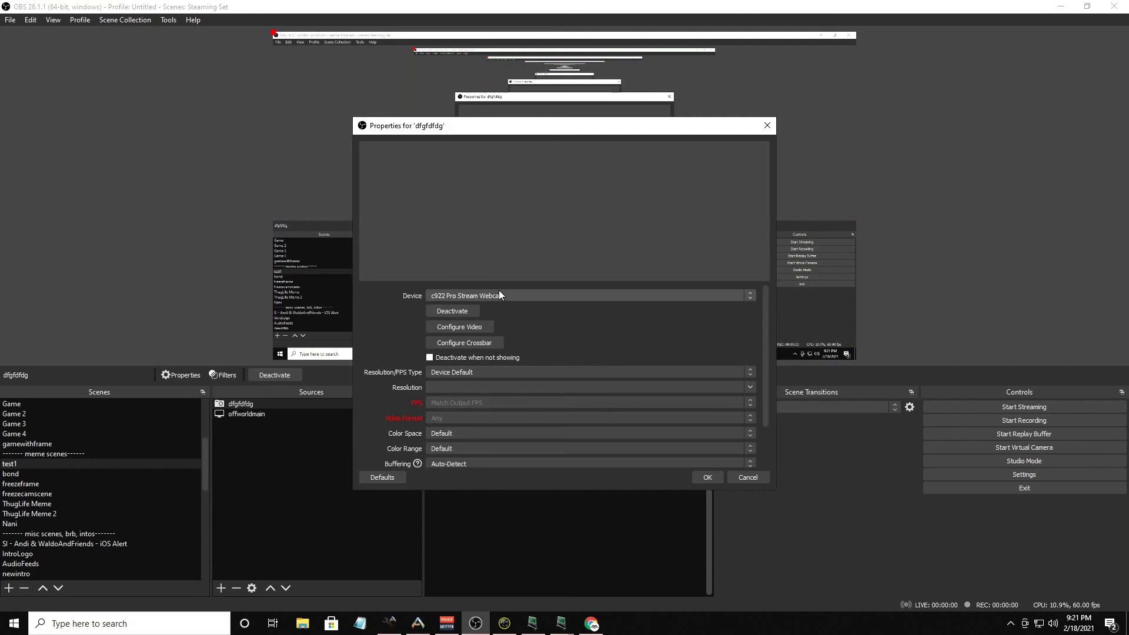
{"action": "left_click", "coordinate": [479, 296]}
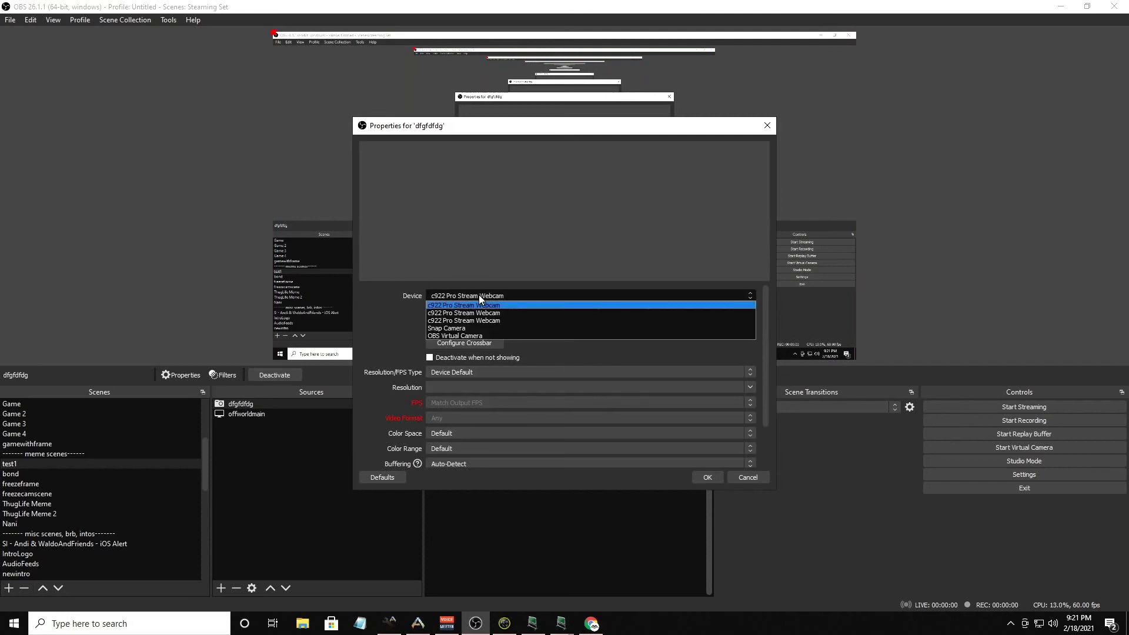
{"action": "left_click", "coordinate": [481, 326]}
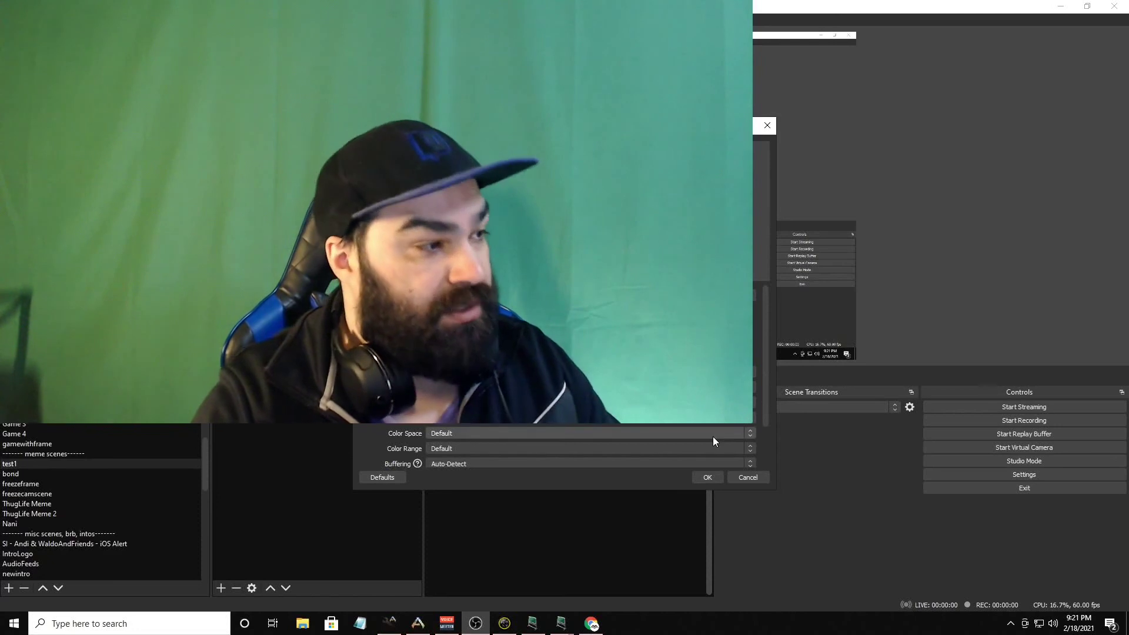
{"action": "left_click", "coordinate": [708, 476]}
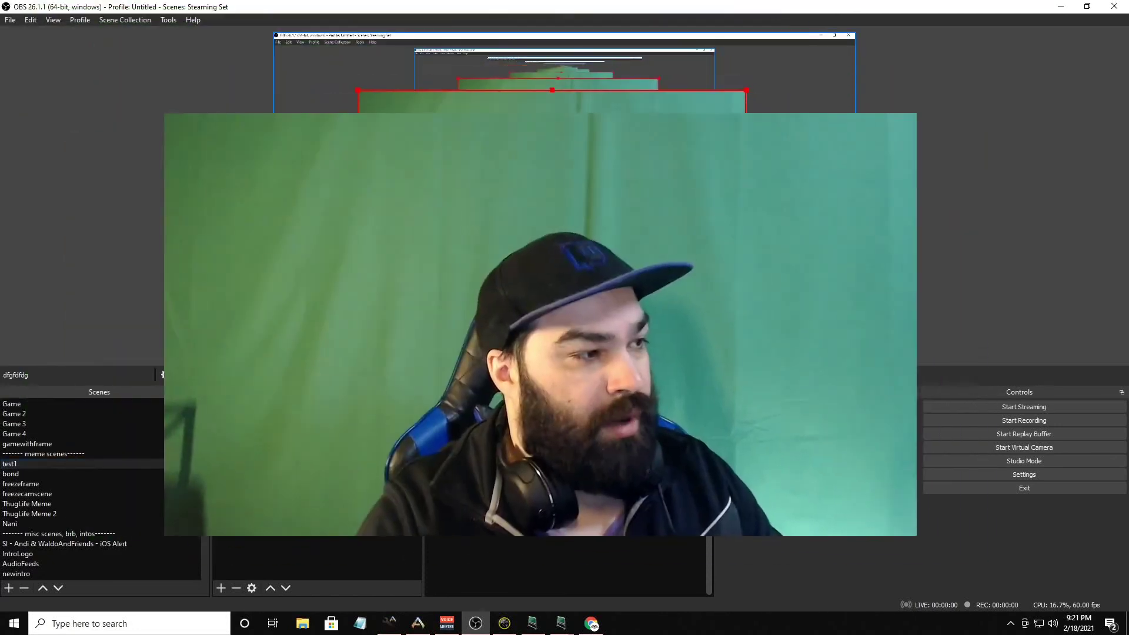
Step: Add a Chroma Key filter to the dfgfdfdg source with similarity 470, smoothness 17 and key color spill reduction 30
{"action": "right_click", "coordinate": [660, 88]}
{"action": "left_click", "coordinate": [694, 330]}
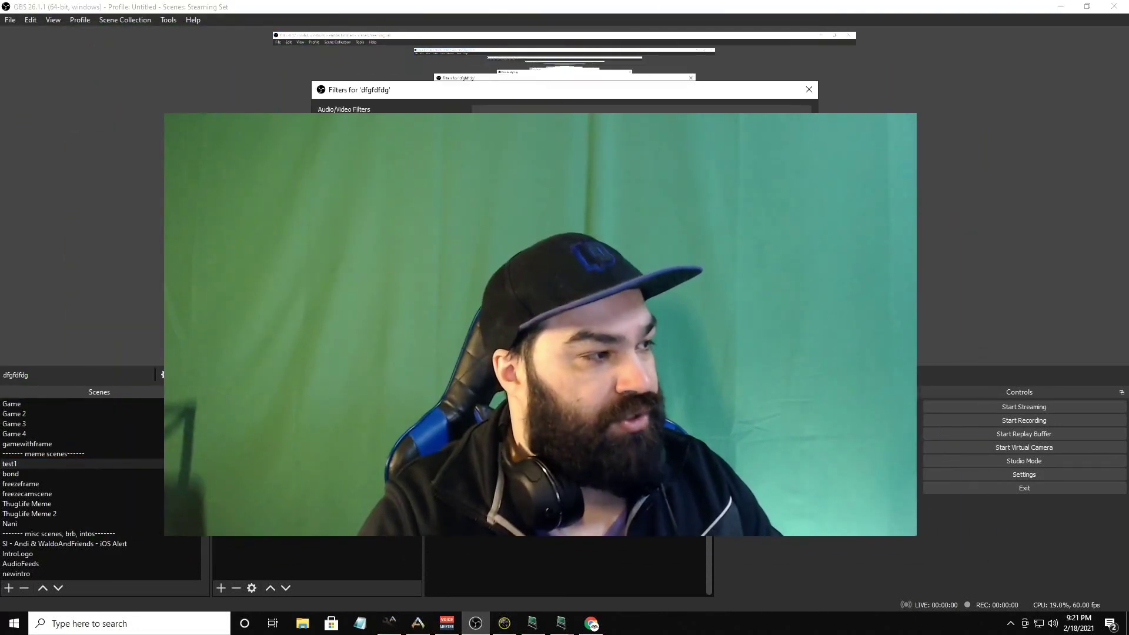
{"action": "left_click", "coordinate": [509, 532]}
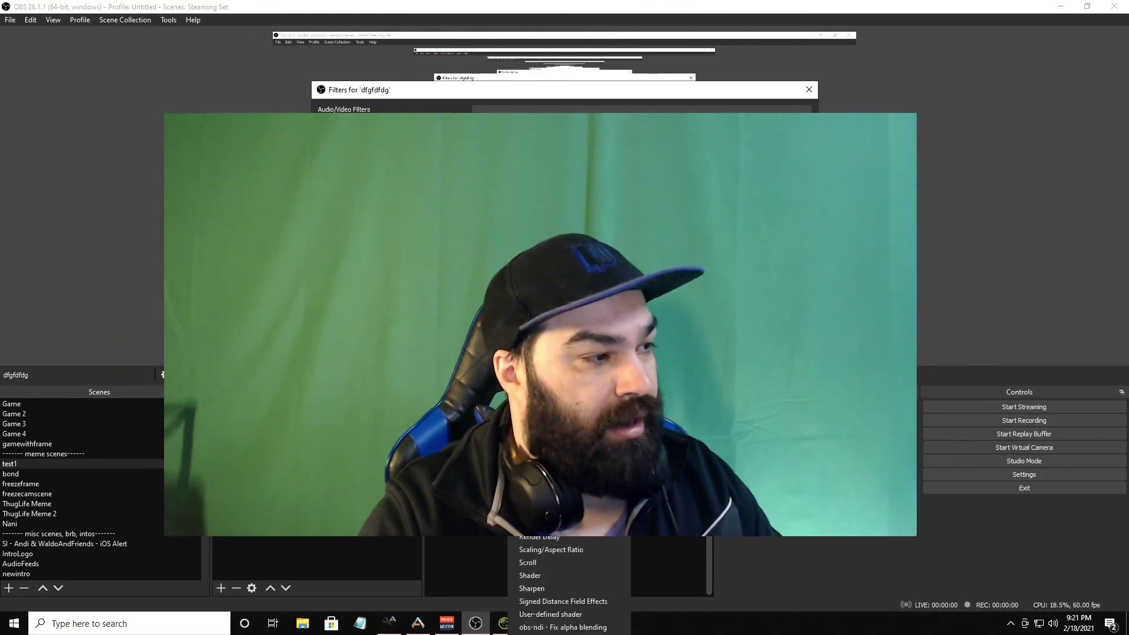
{"action": "left_click", "coordinate": [541, 459]}
{"action": "key", "text": "Return"}
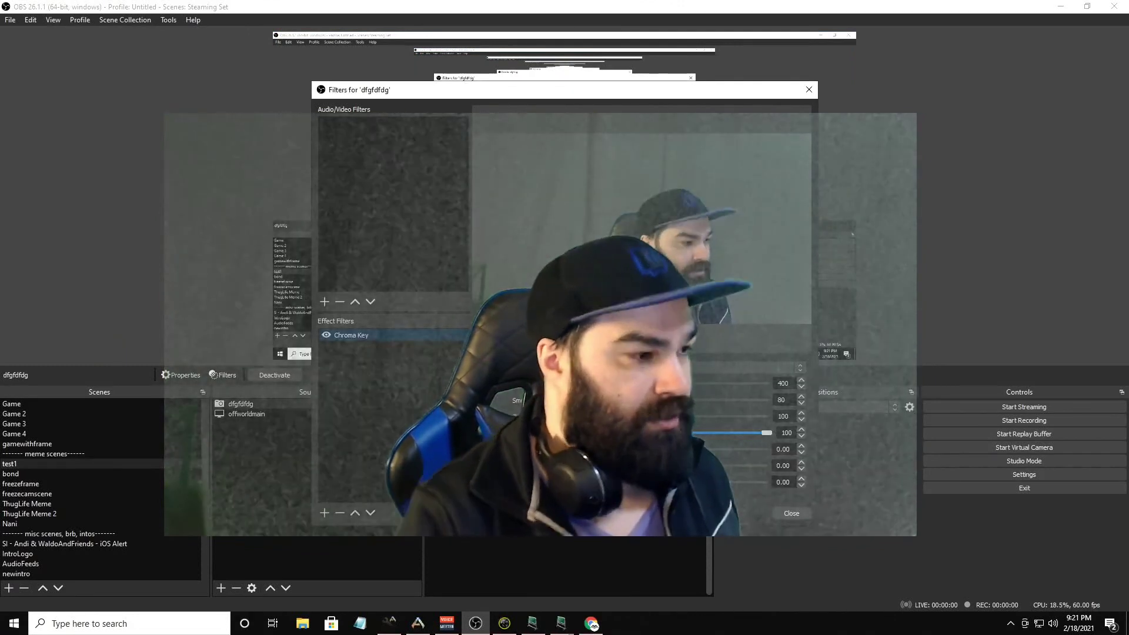
{"action": "left_click_drag", "start_coordinate": [654, 383], "coordinate": [667, 384]}
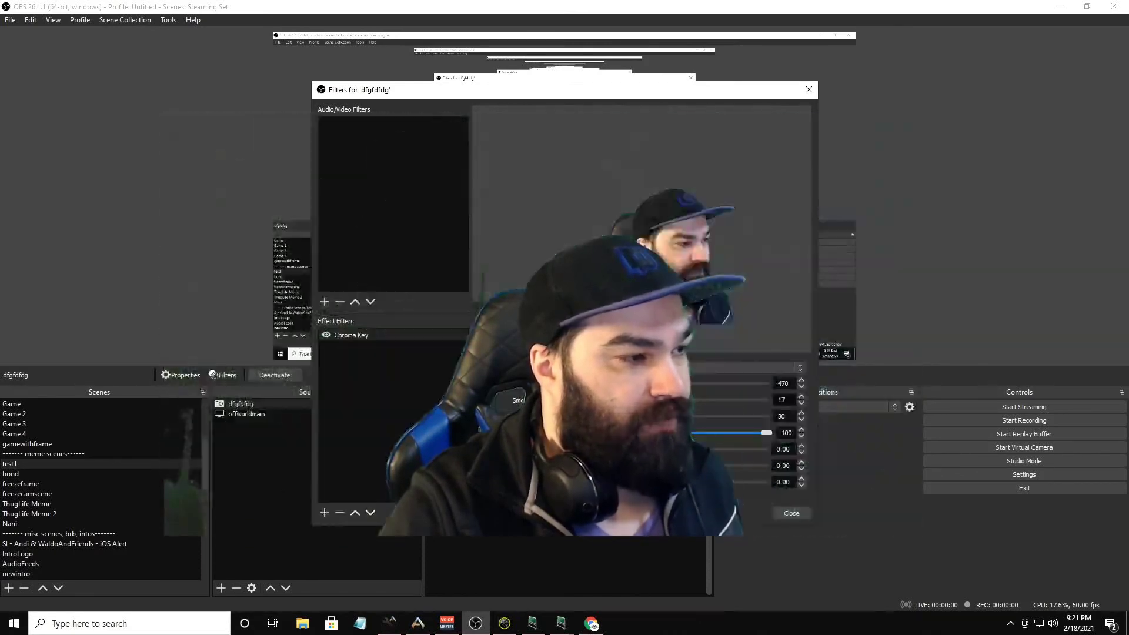
{"action": "left_click", "coordinate": [794, 513]}
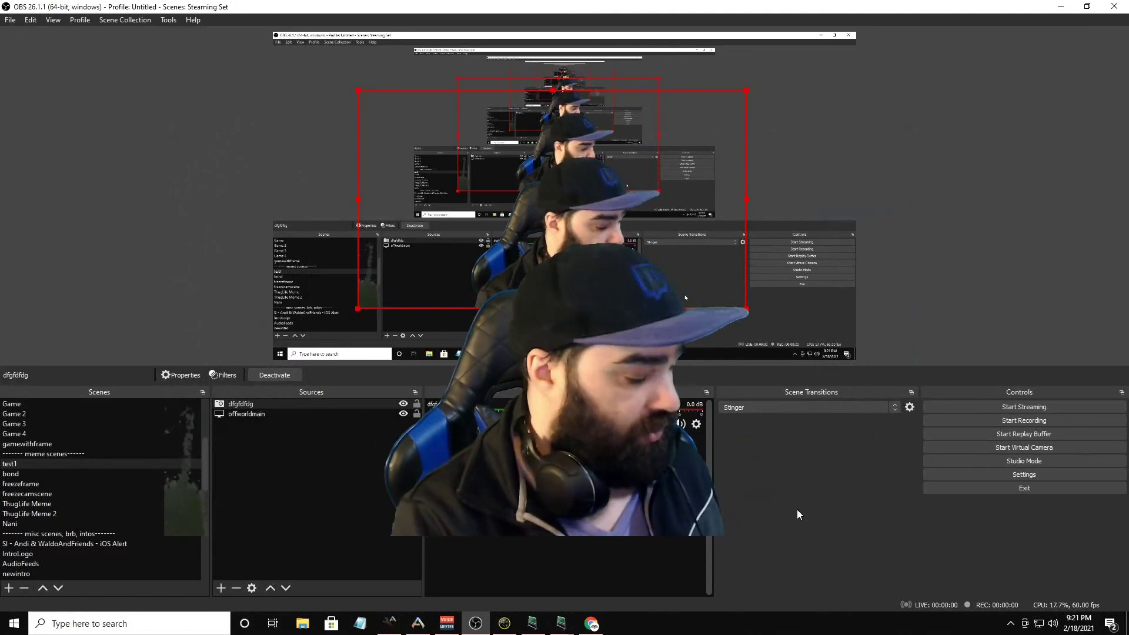
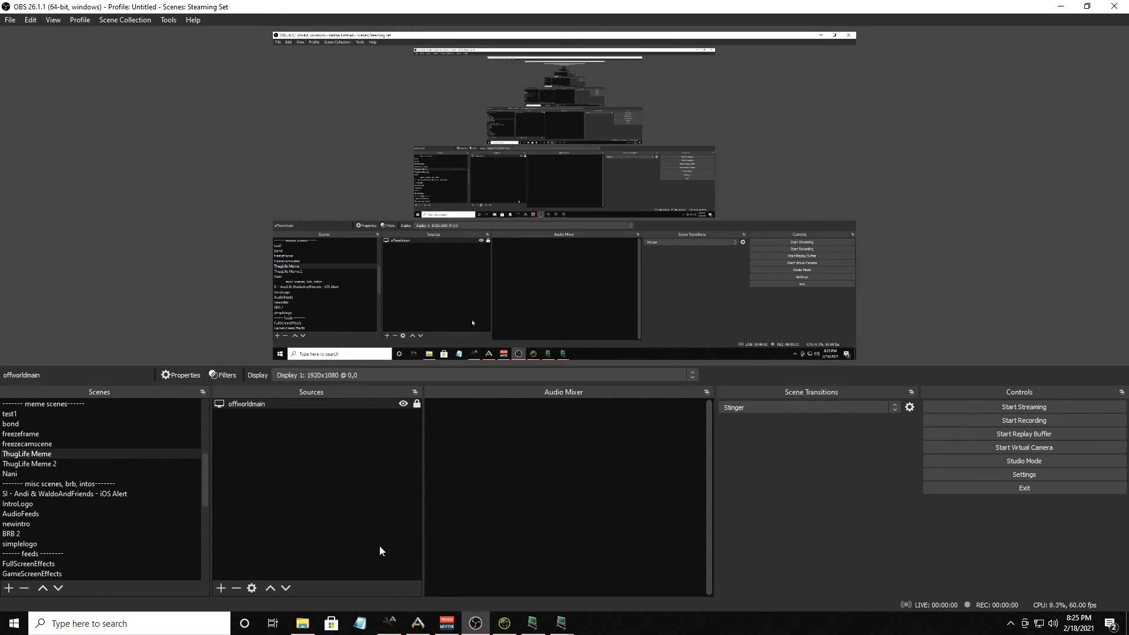
Step: Add the Meme - Thuglife - Music and Meme - Thuglife - Visual files from the thuglife folder as sources in the ThugLife Meme scene
{"action": "left_click", "coordinate": [303, 626]}
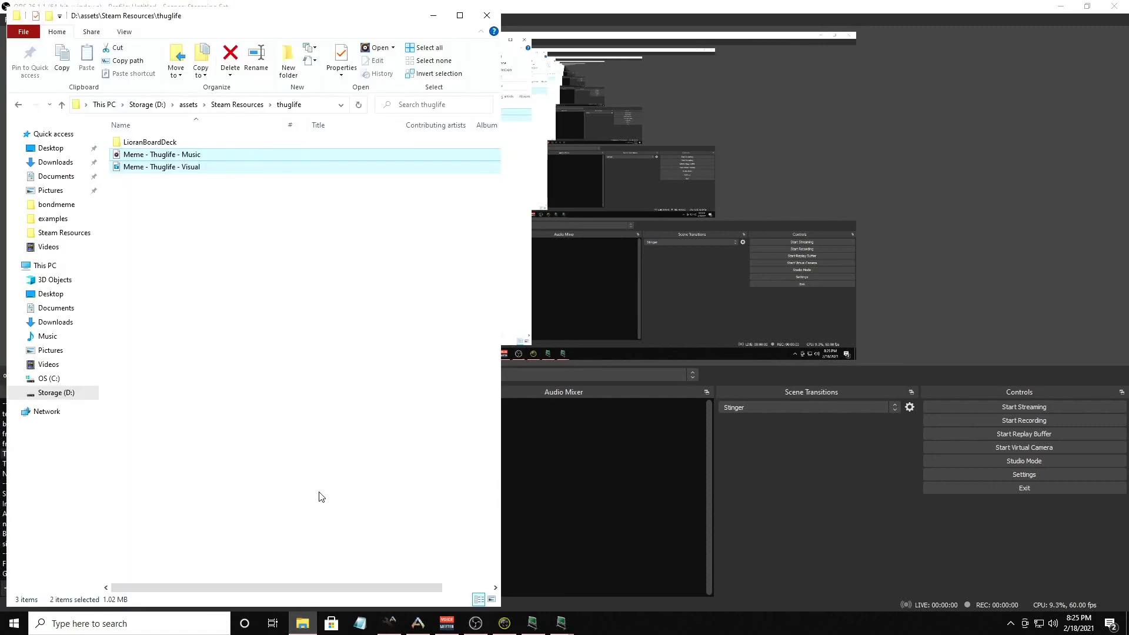
{"action": "left_click_drag", "start_coordinate": [270, 19], "coordinate": [788, 22]}
{"action": "left_click", "coordinate": [697, 206]}
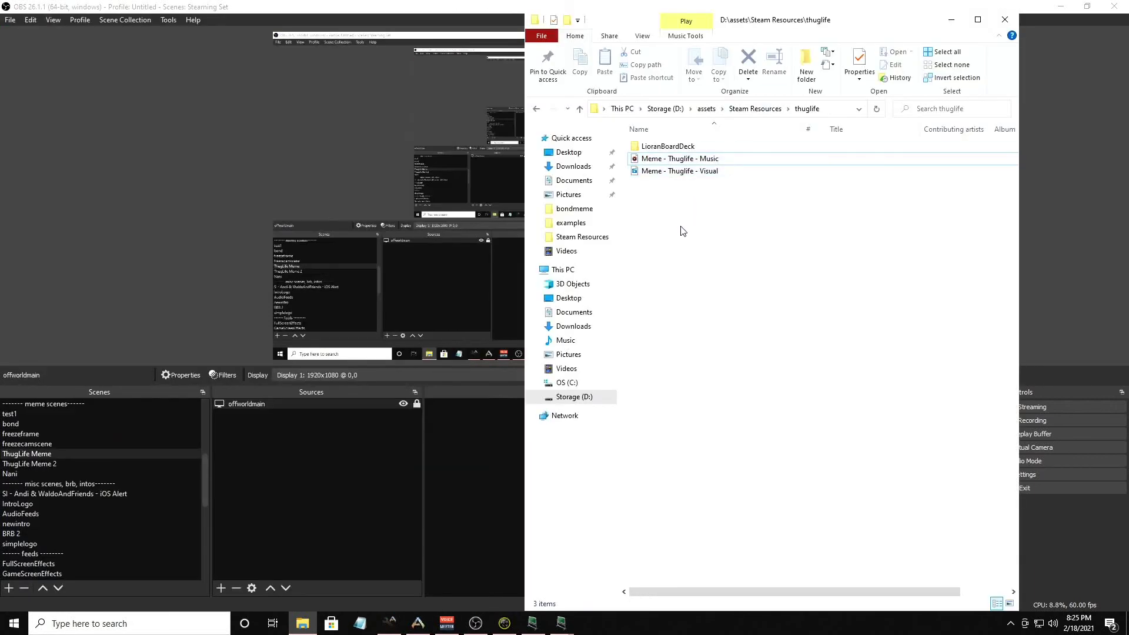
{"action": "left_click_drag", "start_coordinate": [697, 258], "coordinate": [320, 481]}
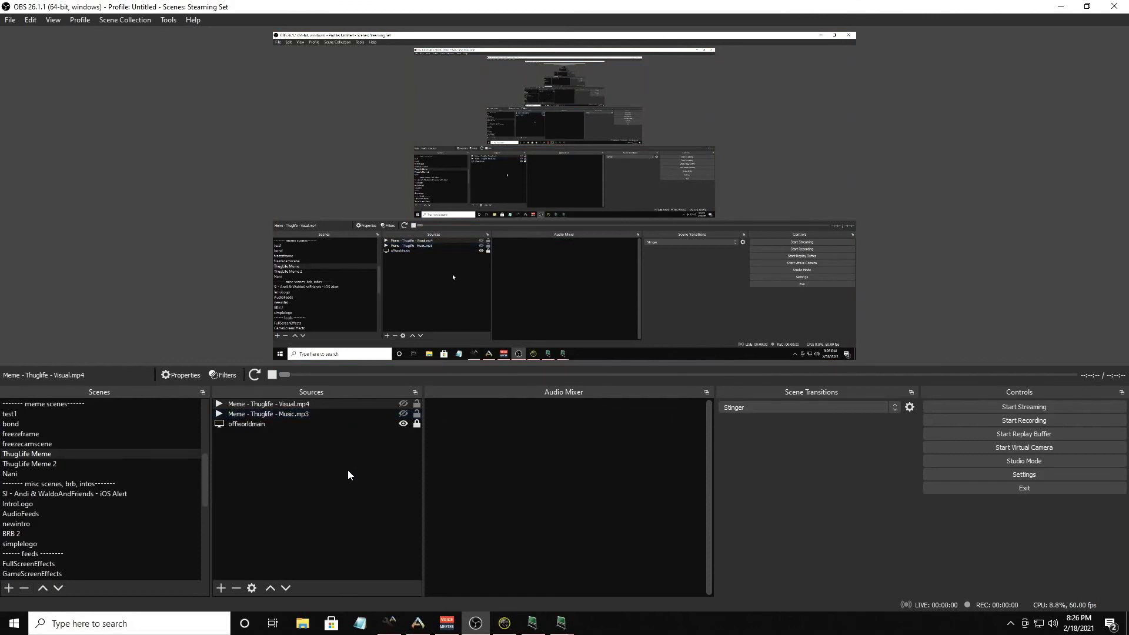
Step: Add the existing color source "Meme - Thuglife - Background" as a hidden source and place it below the two Thuglife media sources
{"action": "left_click", "coordinate": [221, 588]}
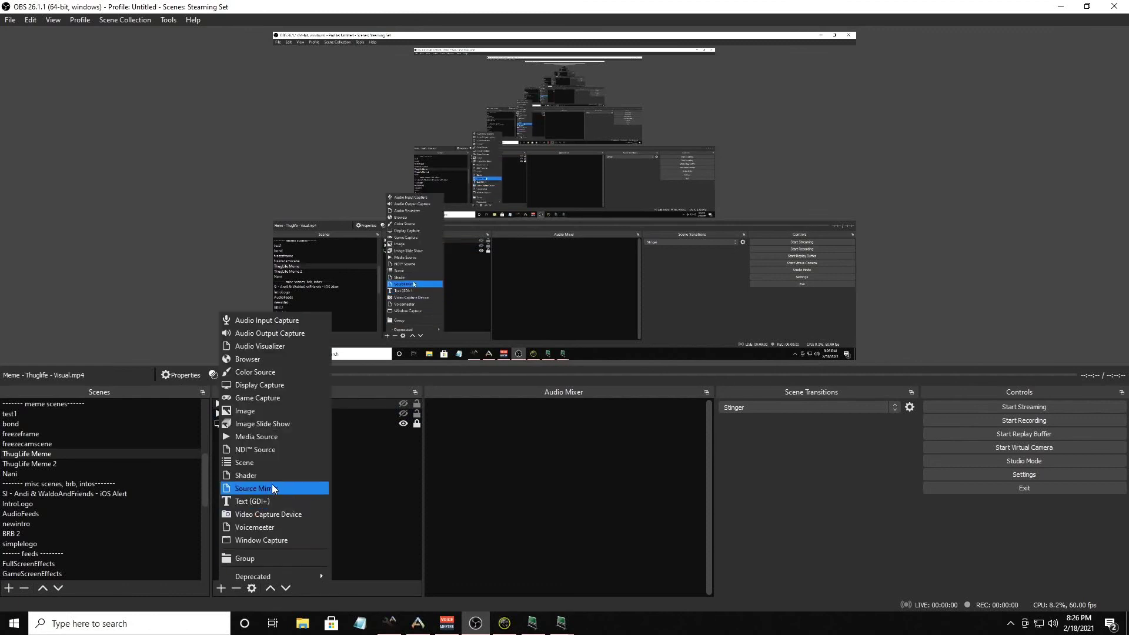
{"action": "left_click", "coordinate": [273, 373]}
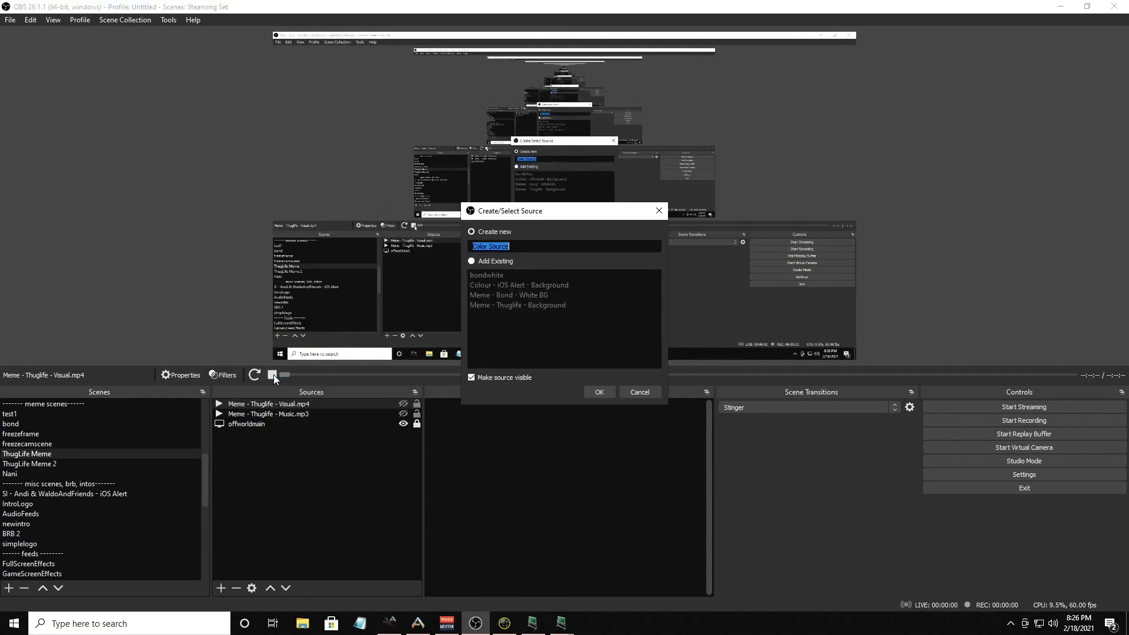
{"action": "left_click", "coordinate": [480, 262]}
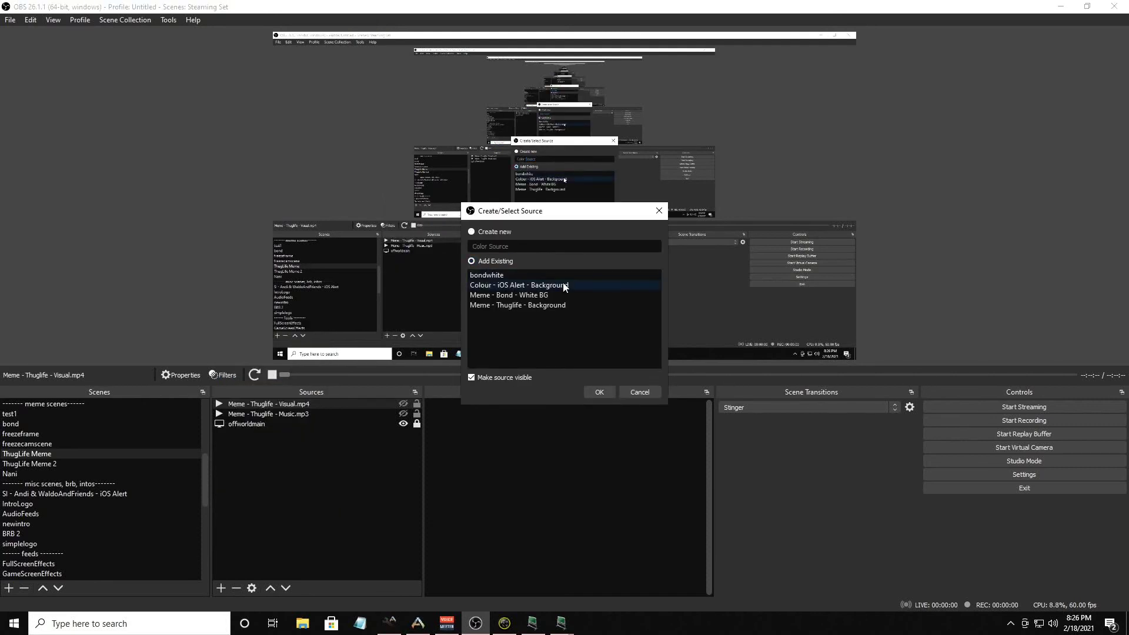
{"action": "left_click", "coordinate": [551, 306]}
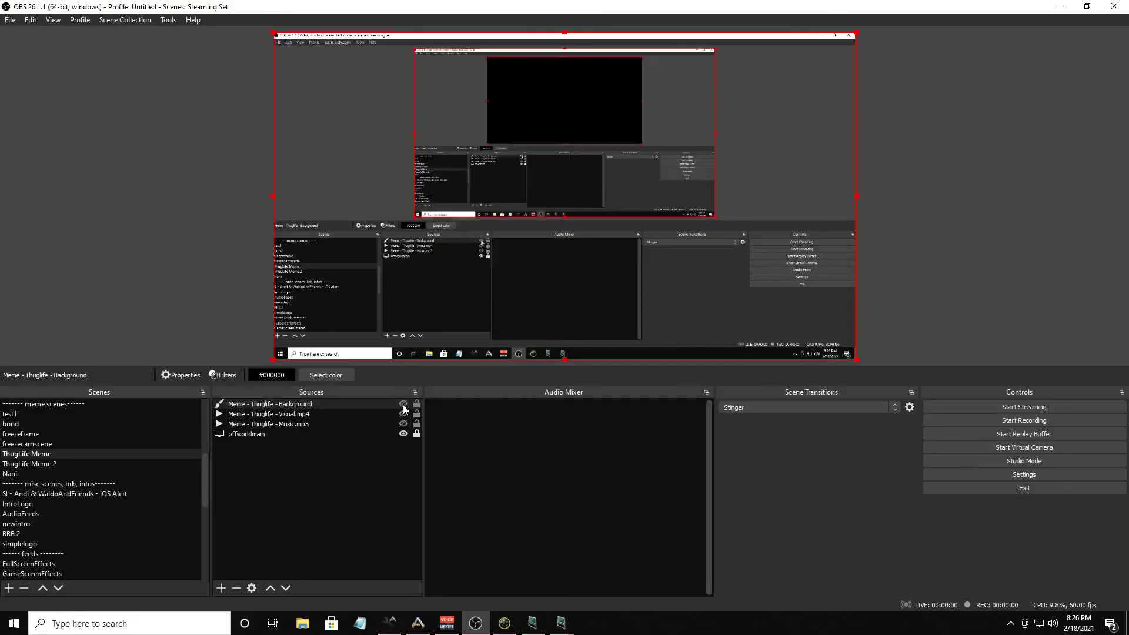
{"action": "left_click", "coordinate": [286, 588]}
{"action": "left_click", "coordinate": [285, 588]}
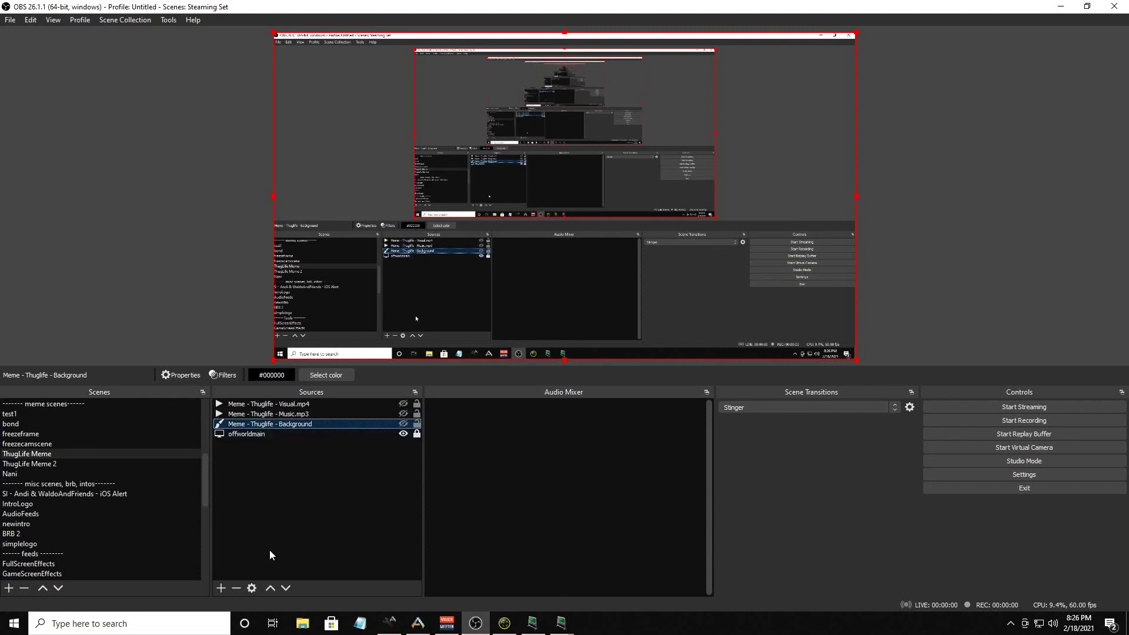
Step: Add a new video capture device named "Meme - Thuglife - SnapCam" to the ThugLife Meme scene, using Snap Camera as its device
{"action": "left_click", "coordinate": [220, 588]}
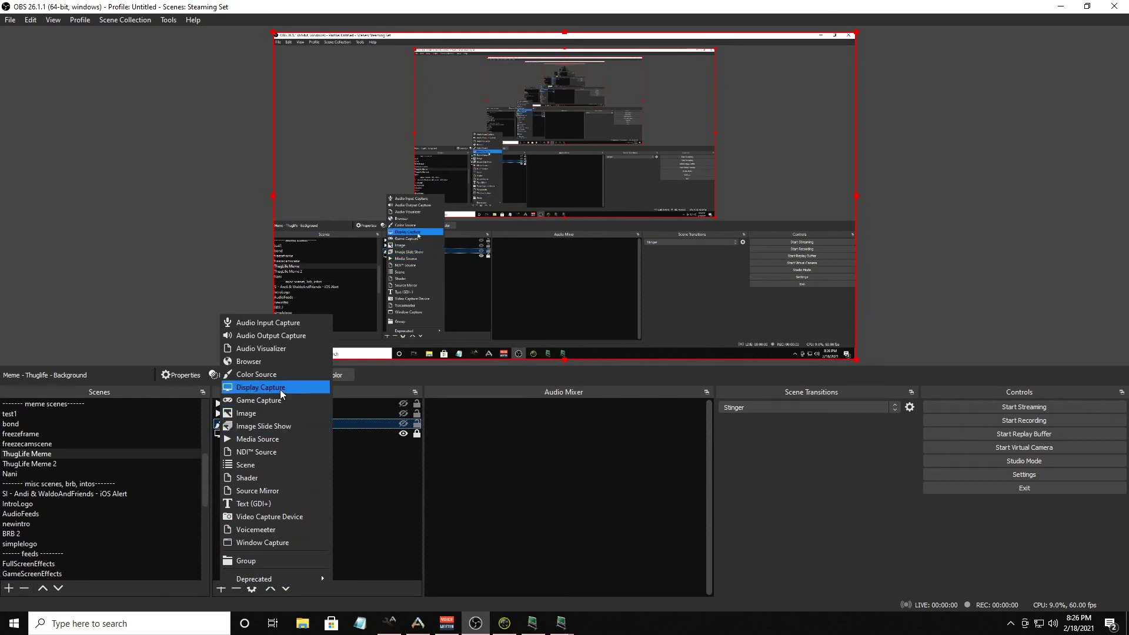
{"action": "left_click", "coordinate": [288, 518]}
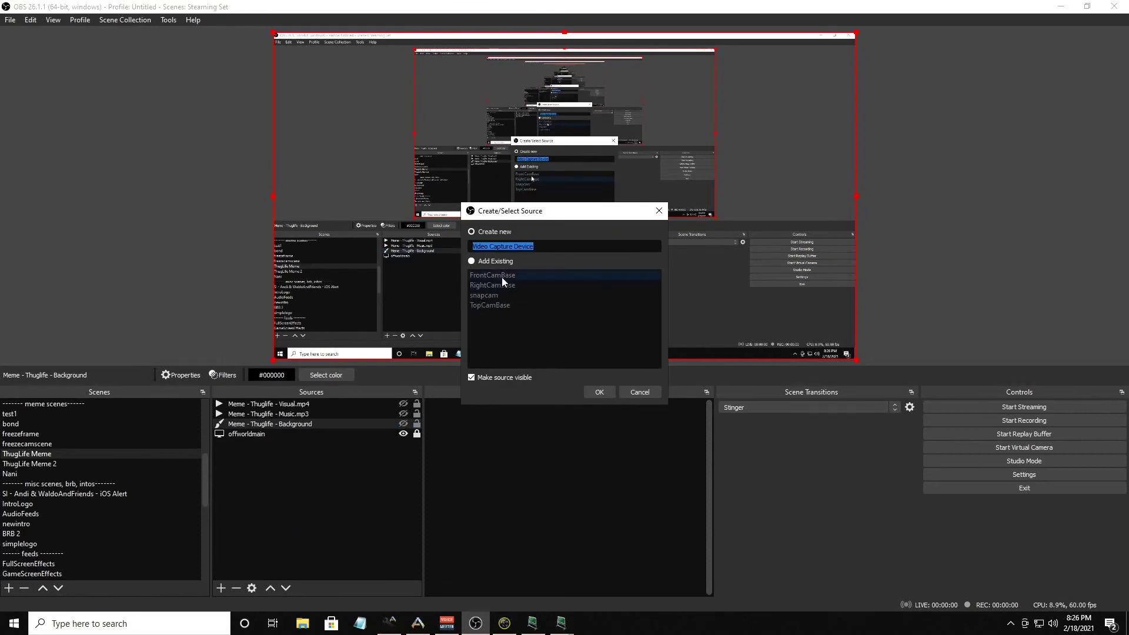
{"action": "type", "text": "M"}
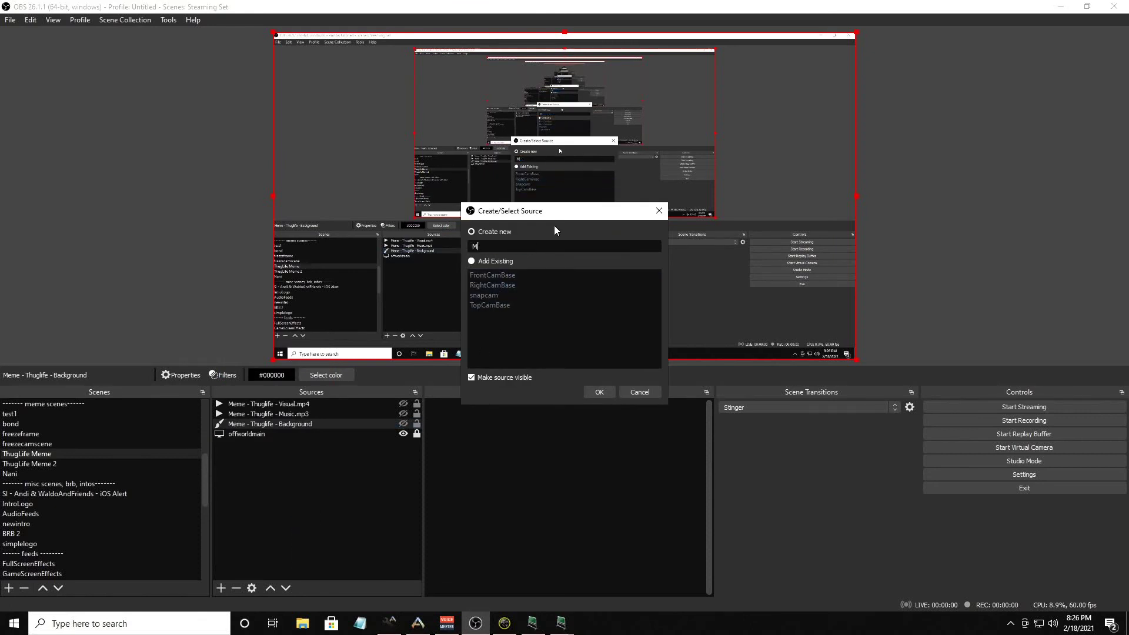
{"action": "type", "text": "eme - Thuglife - SnapCam"}
{"action": "left_click", "coordinate": [599, 393]}
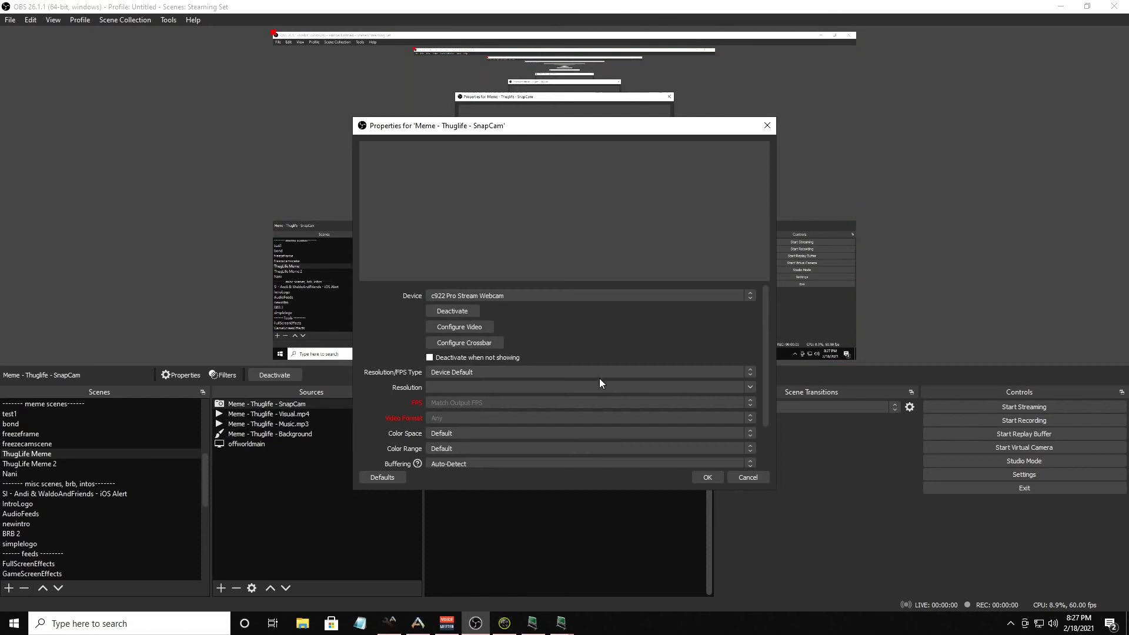
{"action": "left_click", "coordinate": [520, 296]}
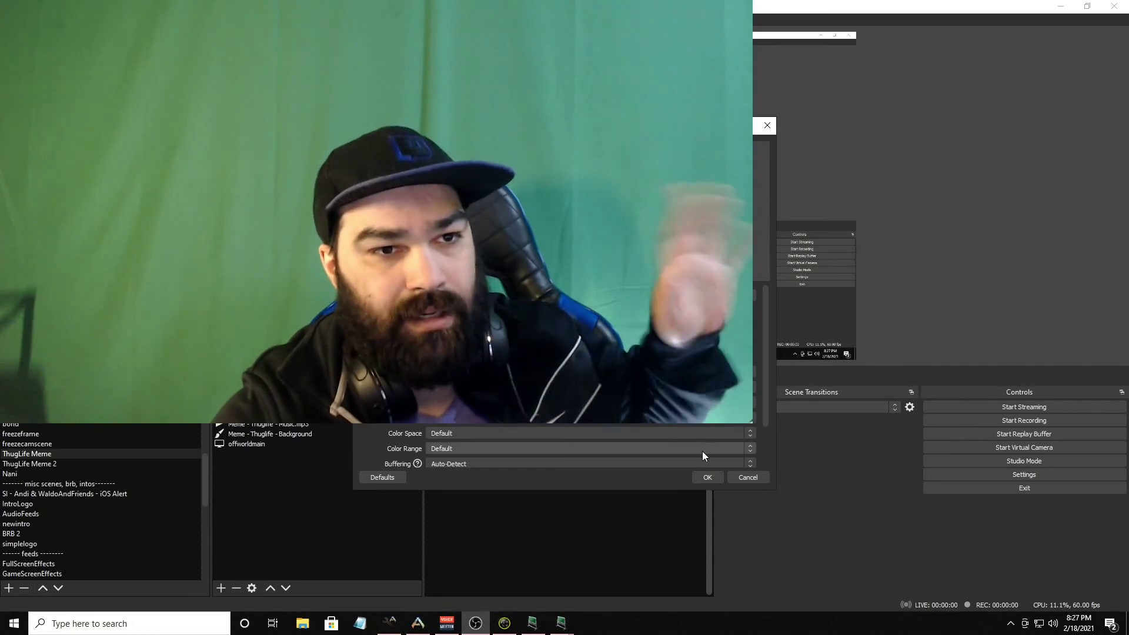
{"action": "left_click", "coordinate": [701, 481]}
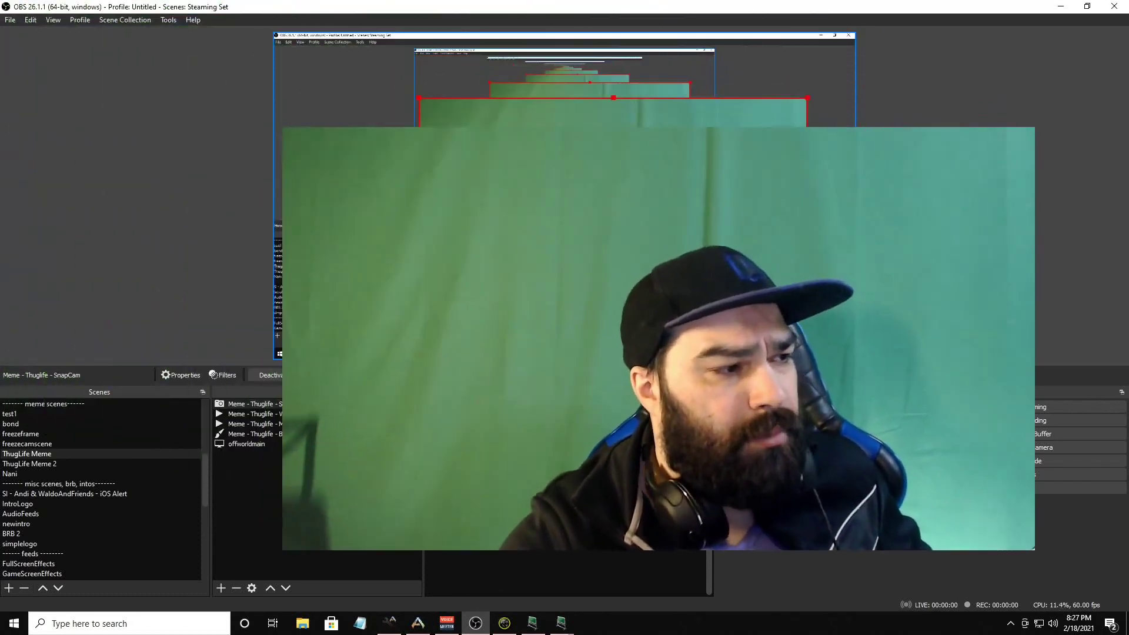
Step: Shrink the SnapCam source into the canvas's lower-right corner and lock the Thuglife Visual, Music and Background sources
{"action": "left_click_drag", "start_coordinate": [495, 149], "coordinate": [547, 196]}
{"action": "left_click_drag", "start_coordinate": [471, 144], "coordinate": [668, 257]}
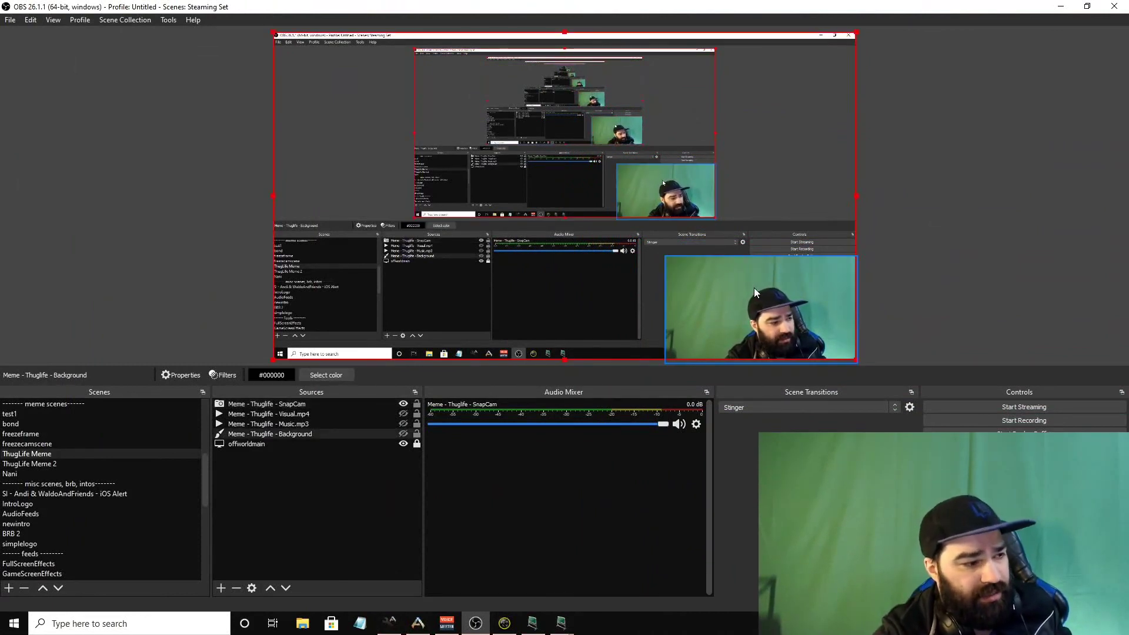
{"action": "left_click", "coordinate": [417, 414]}
{"action": "left_click", "coordinate": [417, 423]}
{"action": "left_click", "coordinate": [417, 434]}
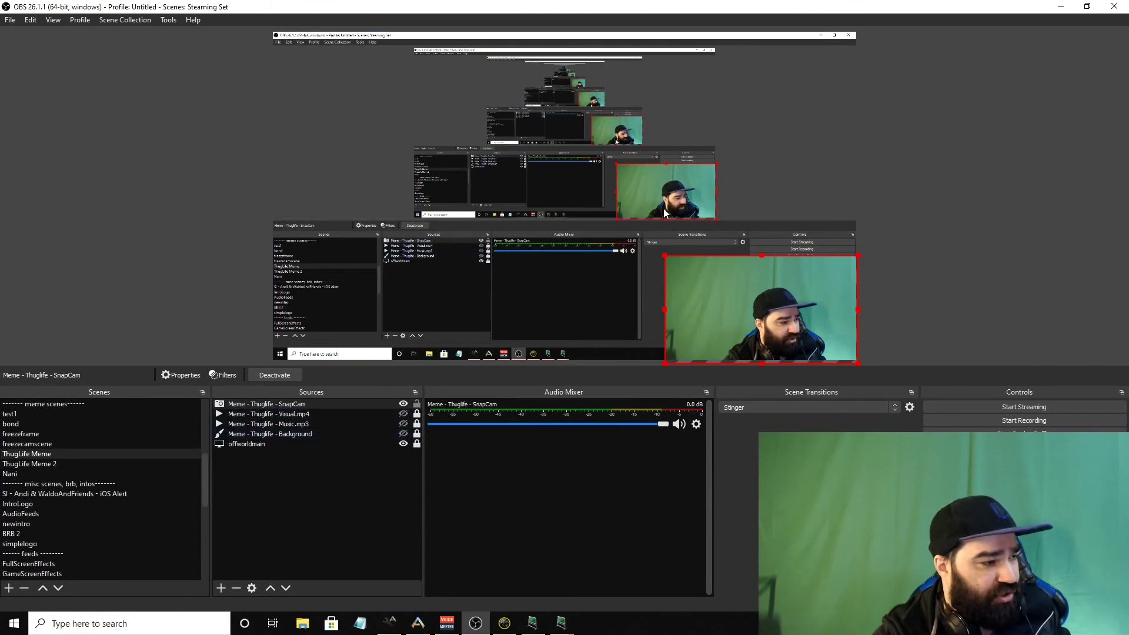
Step: Crop the top and left edges of the SnapCam source and add a Chroma Key filter to it
{"action": "left_click_drag", "start_coordinate": [663, 257], "coordinate": [708, 273]}
{"action": "right_click", "coordinate": [750, 310]}
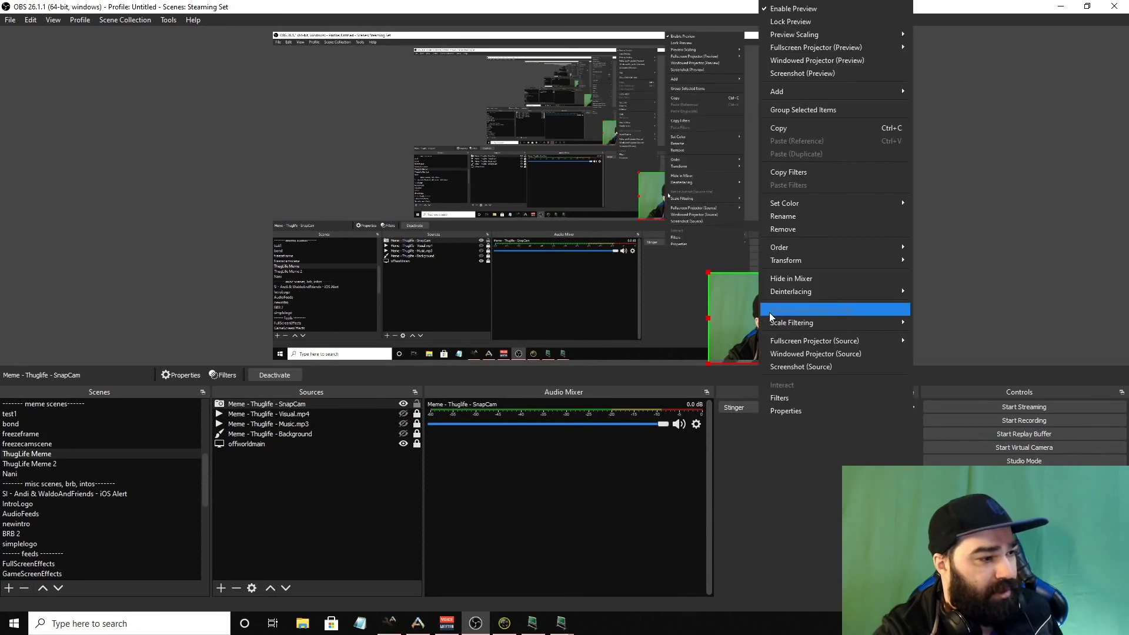
{"action": "left_click", "coordinate": [799, 392]}
{"action": "right_click", "coordinate": [343, 374]}
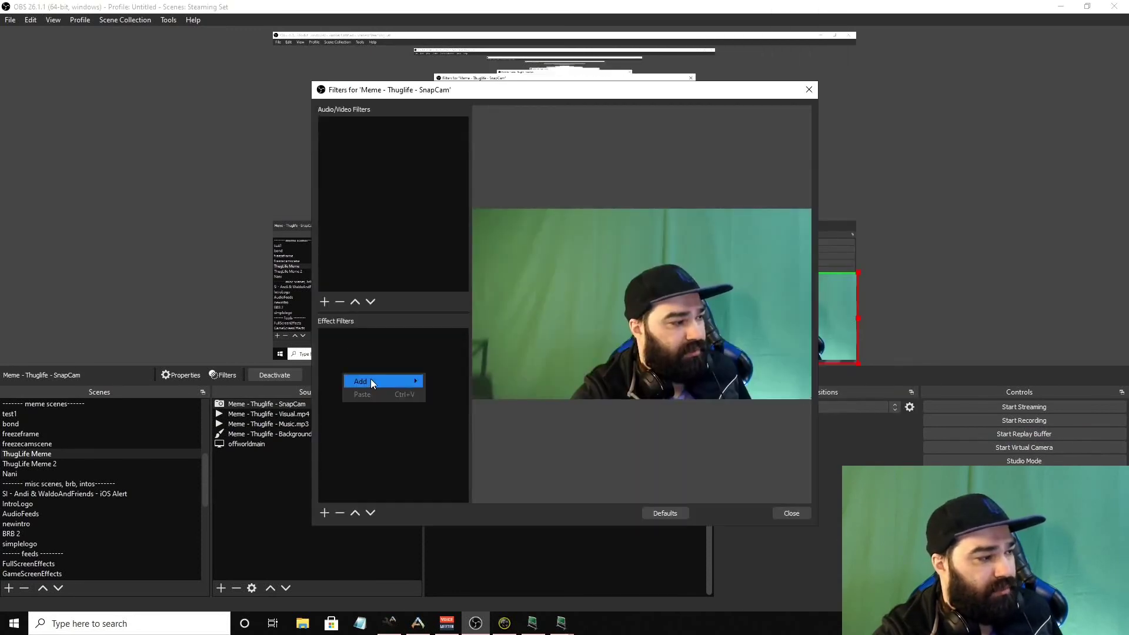
{"action": "mouse_move", "coordinate": [377, 381]}
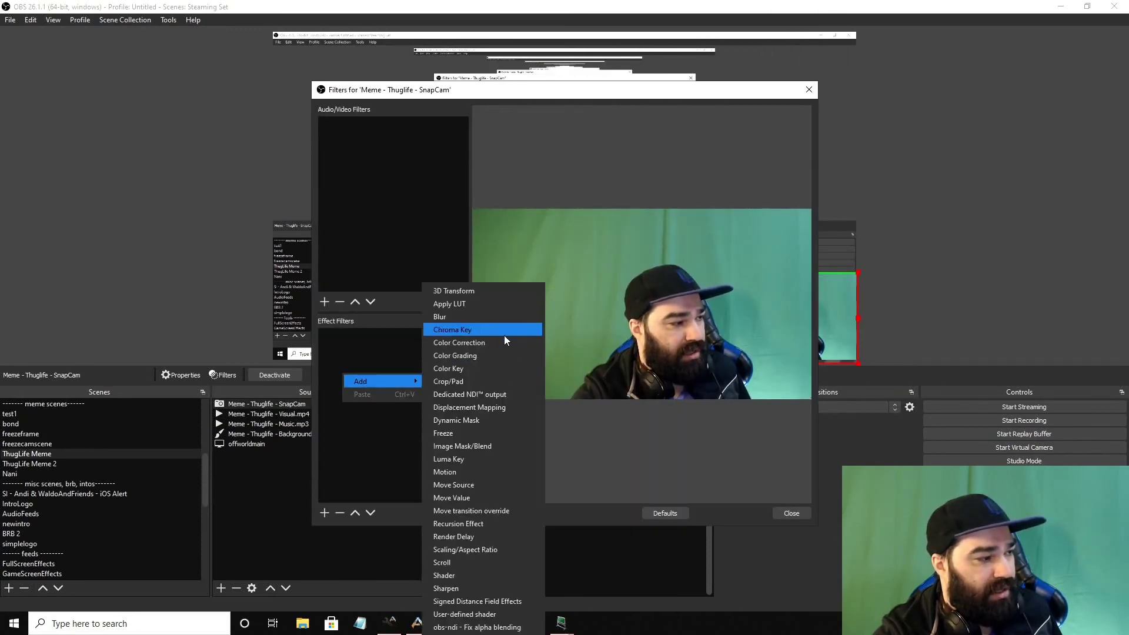
{"action": "left_click", "coordinate": [503, 334]}
{"action": "left_click", "coordinate": [541, 330]}
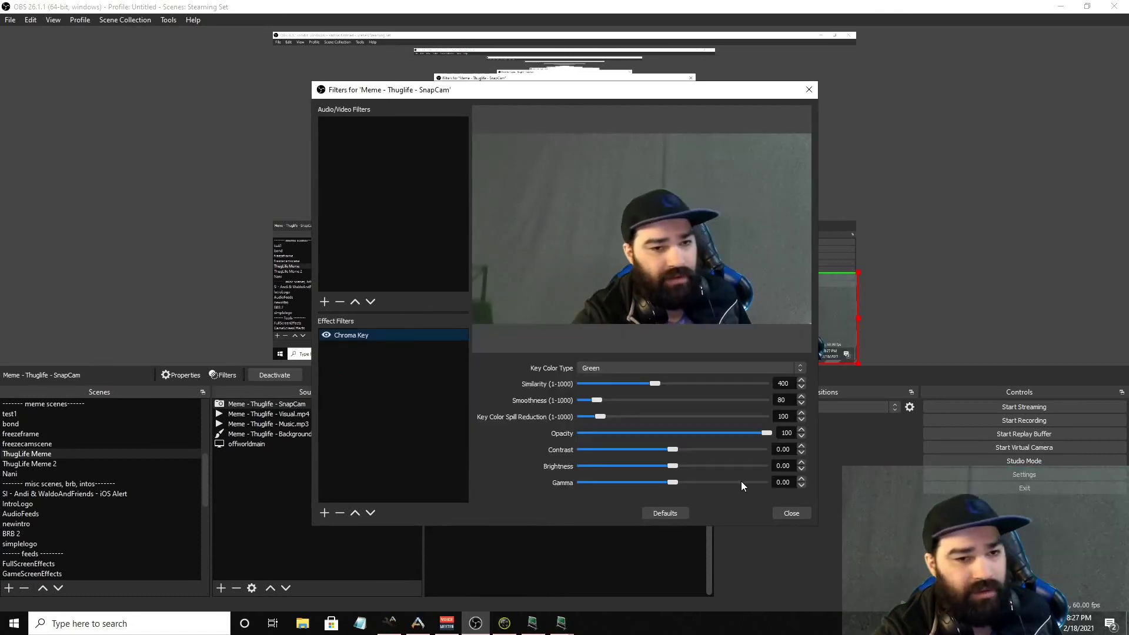
Step: Set the Chroma Key filter's similarity to 466, smoothness to 43 and key color spill reduction to 53
{"action": "left_click_drag", "start_coordinate": [597, 400], "coordinate": [594, 416]}
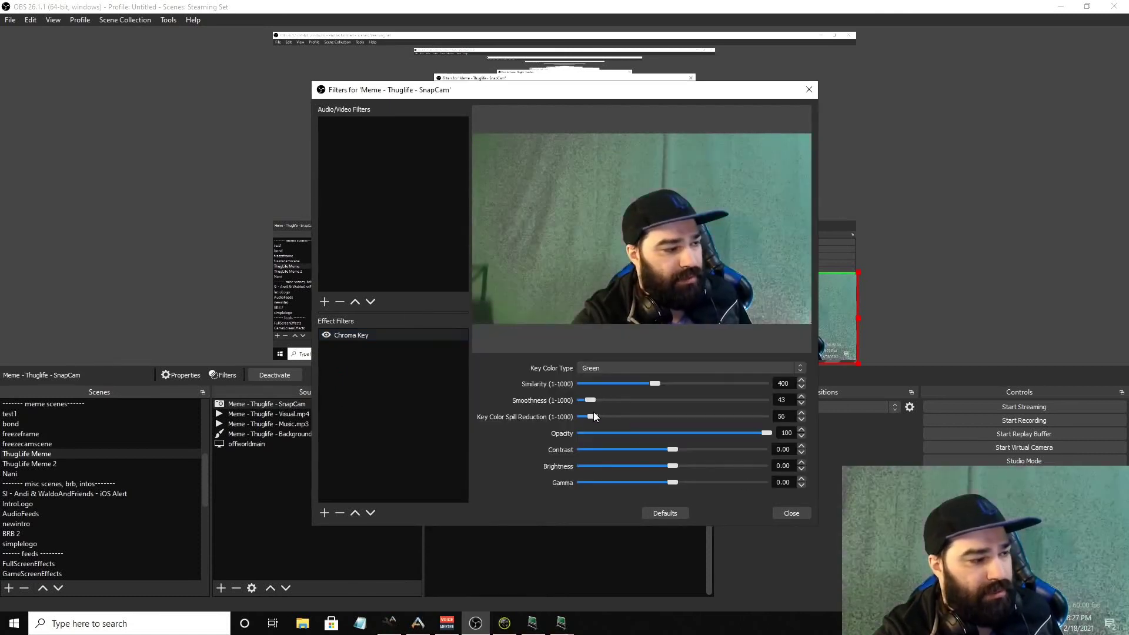
{"action": "left_click_drag", "start_coordinate": [655, 383], "coordinate": [669, 381]}
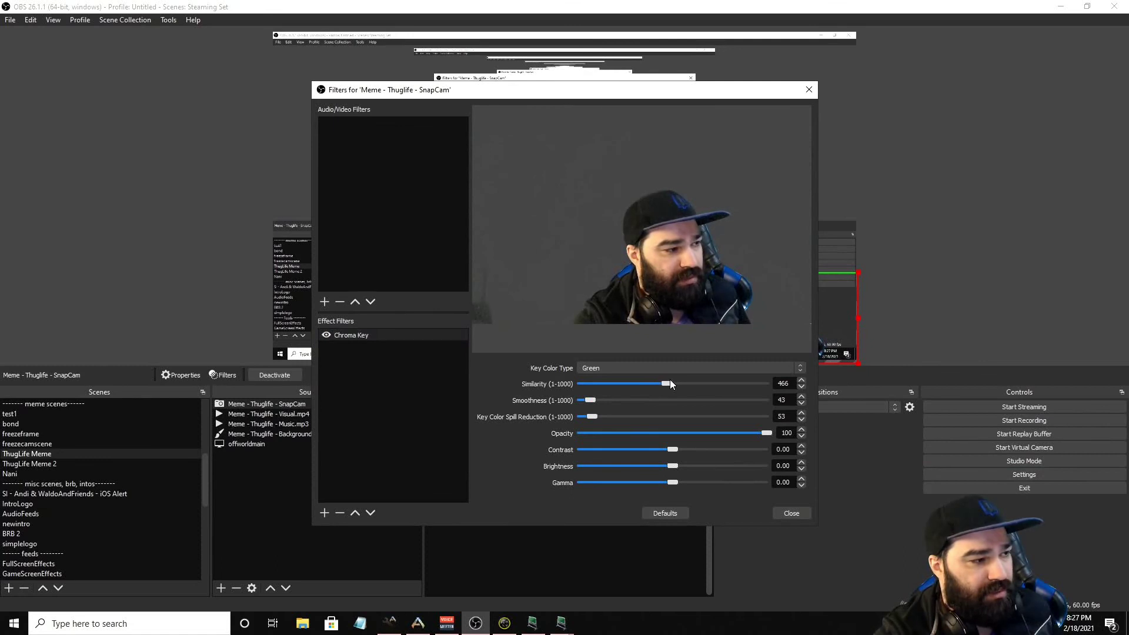
{"action": "left_click", "coordinate": [788, 513]}
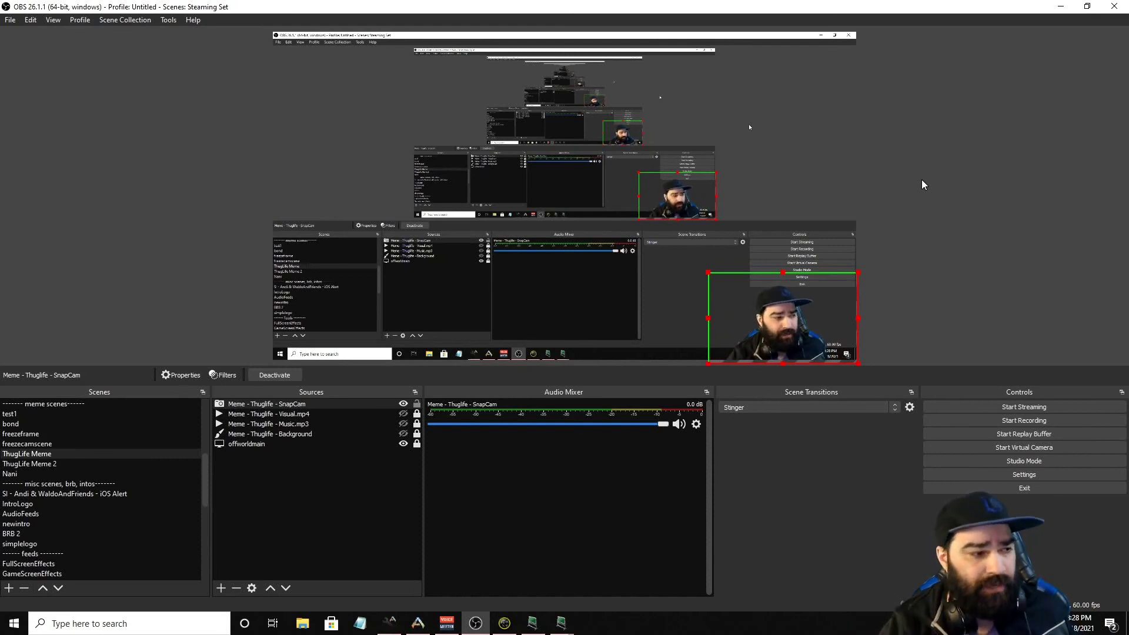
Step: Enlarge the SnapCam source from its upper-left corner and open its filters in a window moved clear of the camera image
{"action": "left_click_drag", "start_coordinate": [708, 273], "coordinate": [627, 213]}
{"action": "right_click", "coordinate": [742, 306]}
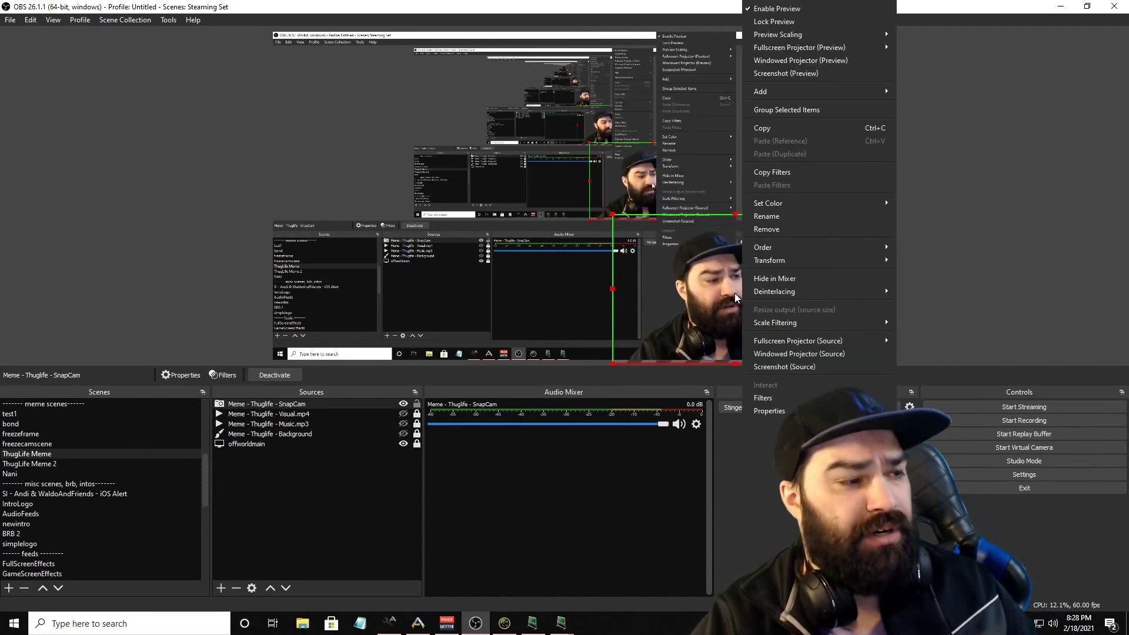
{"action": "left_click", "coordinate": [771, 397]}
{"action": "left_click_drag", "start_coordinate": [555, 92], "coordinate": [313, 59]}
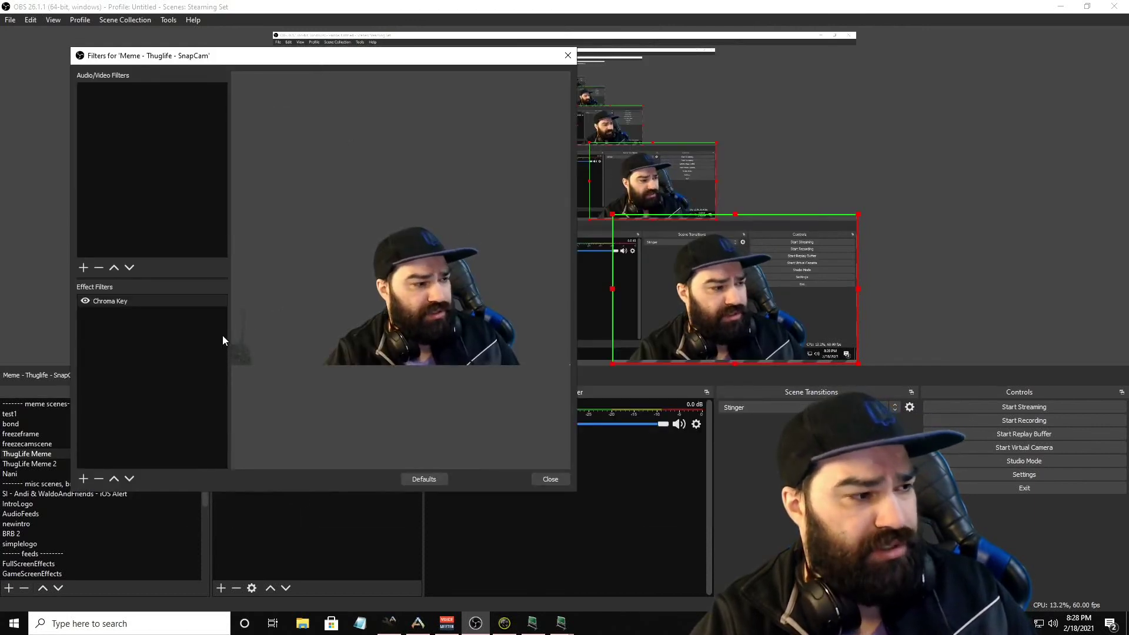
{"action": "left_click", "coordinate": [127, 344]}
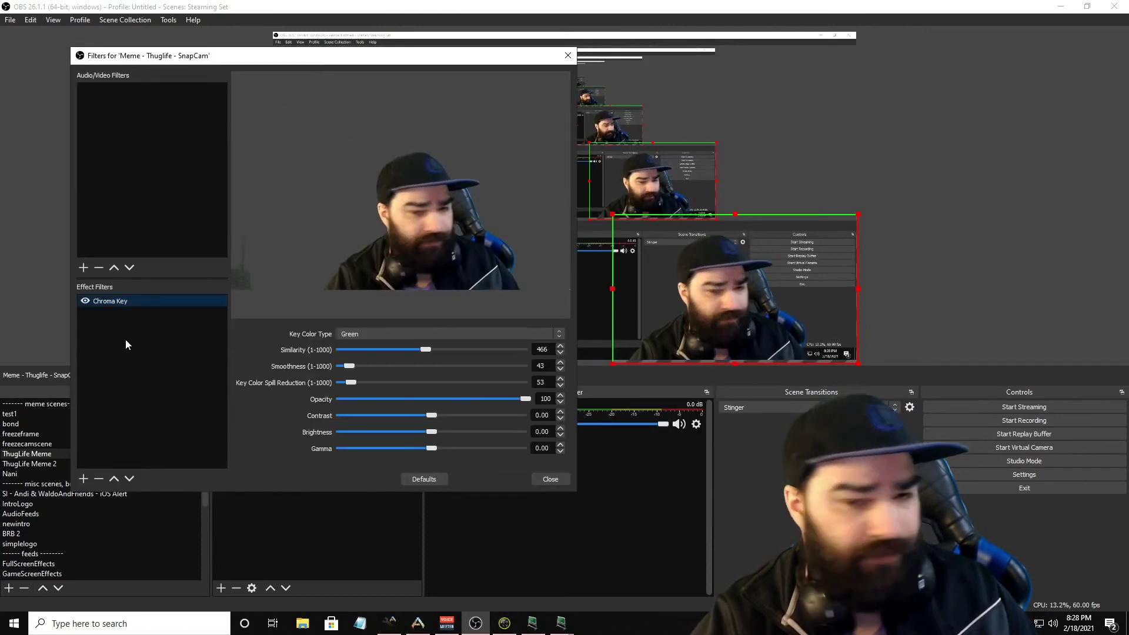
Step: Add a Freeze filter named "Meme - Thuglife - Camfeeze" to the SnapCam source and leave it disabled
{"action": "right_click", "coordinate": [126, 340]}
{"action": "mouse_move", "coordinate": [141, 348]}
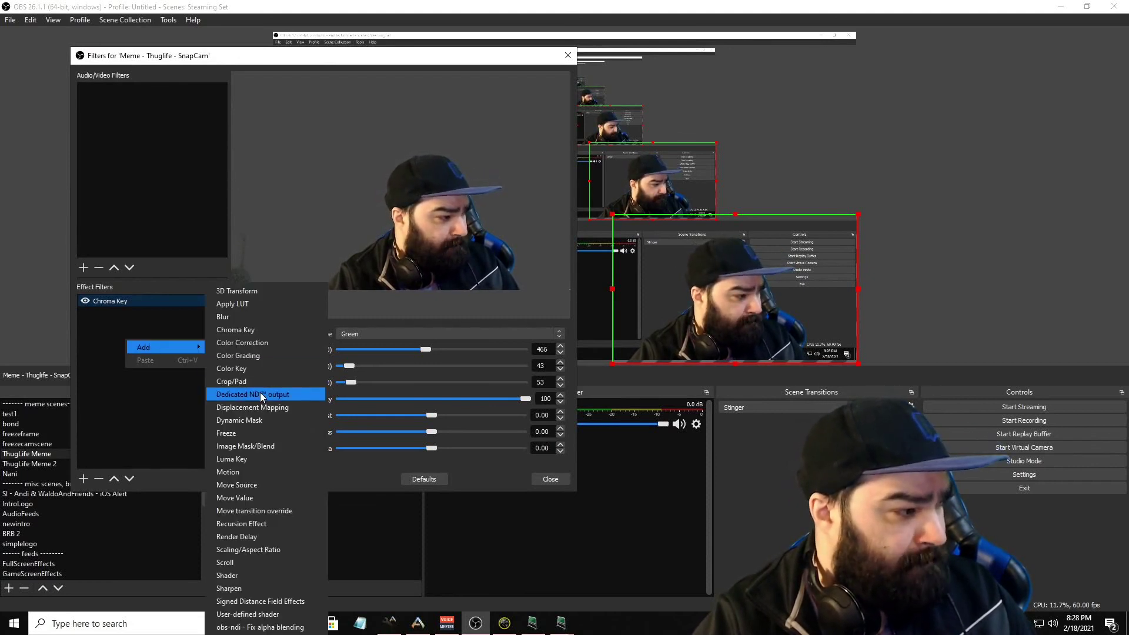
{"action": "left_click", "coordinate": [266, 431]}
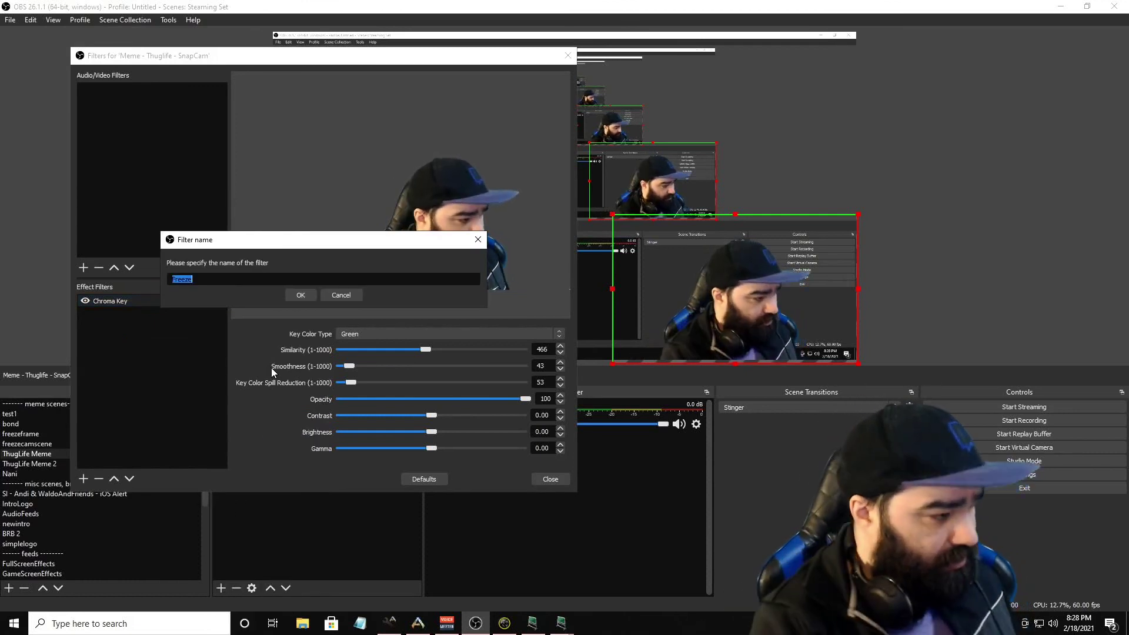
{"action": "type", "text": "M"}
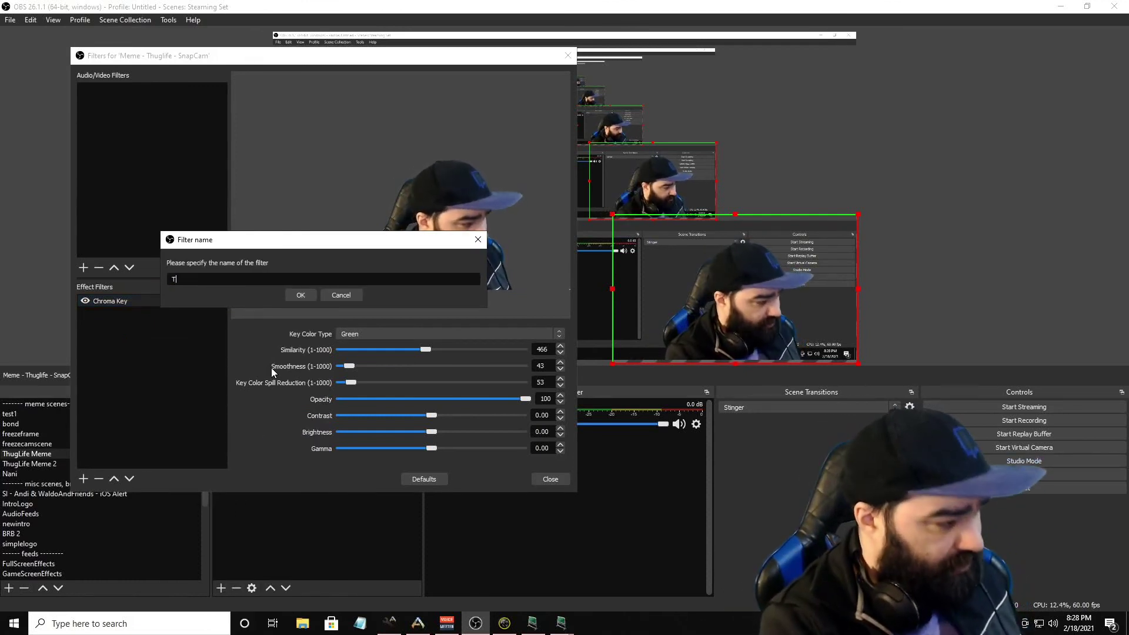
{"action": "type", "text": "0 "}
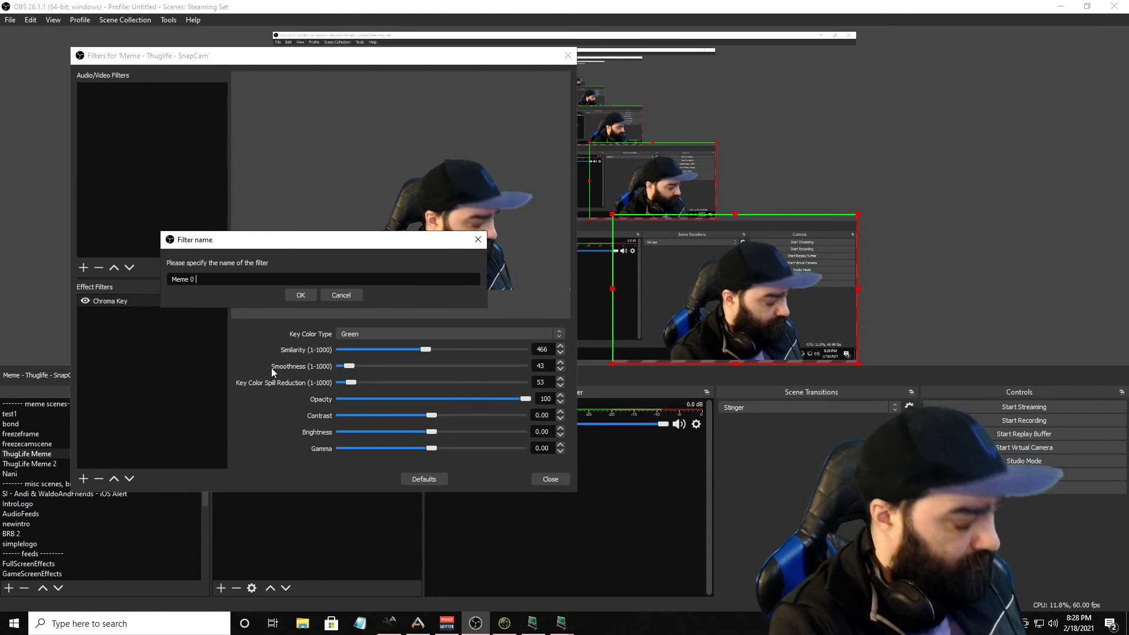
{"action": "key", "text": "BackSpace"}
{"action": "key", "text": "BackSpace"}
{"action": "type", "text": "- Thu"}
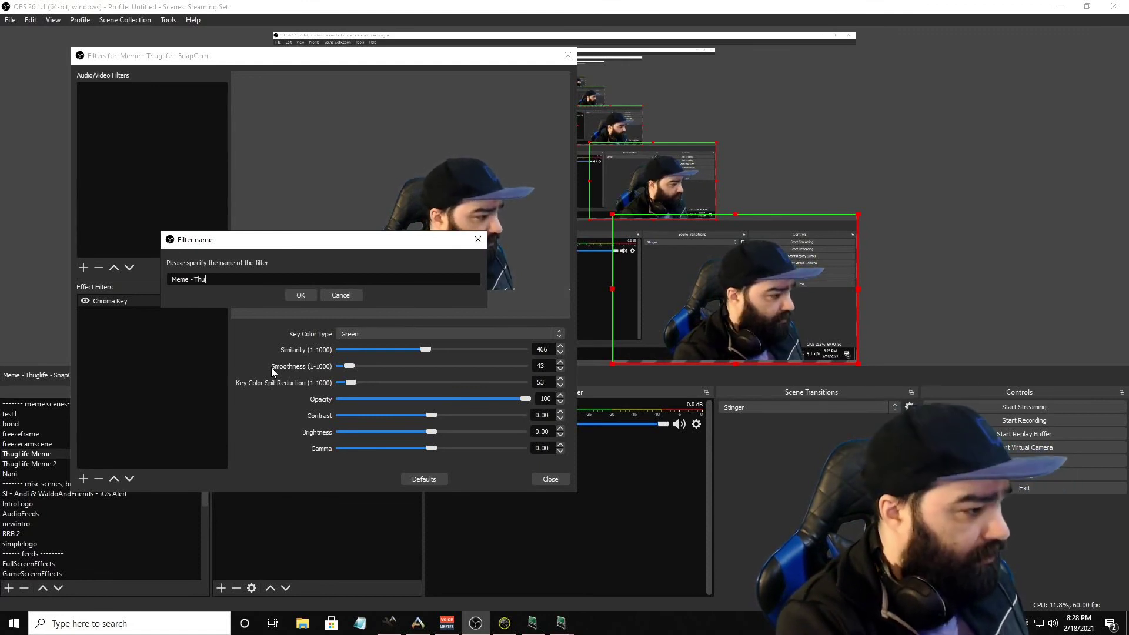
{"action": "type", "text": "glife - CamfeeZ"}
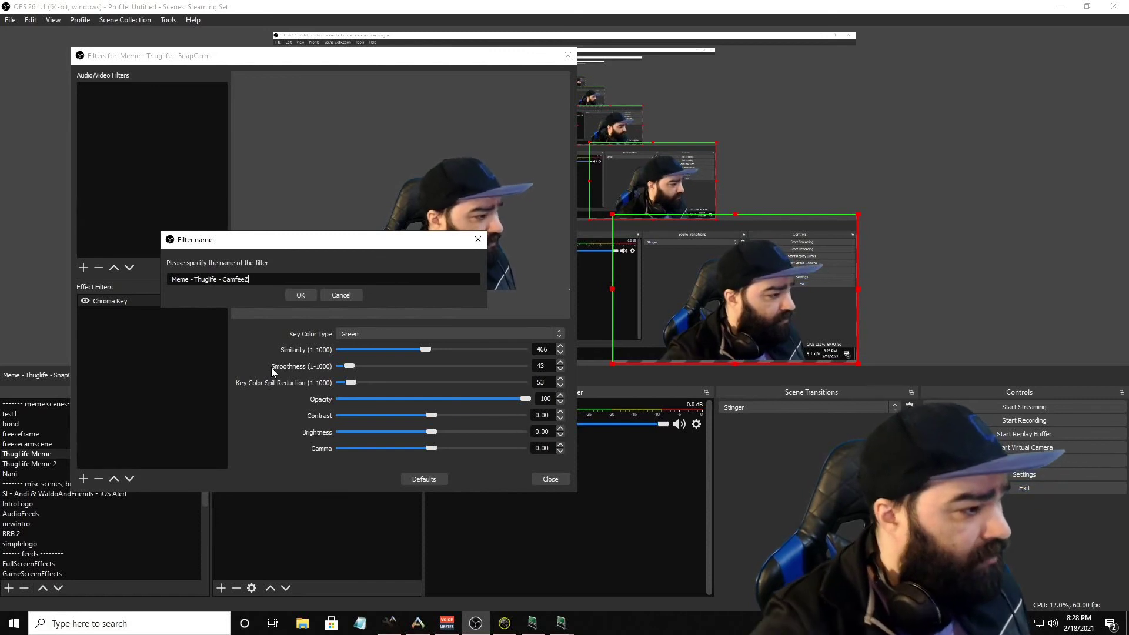
{"action": "key", "text": "BackSpace"}
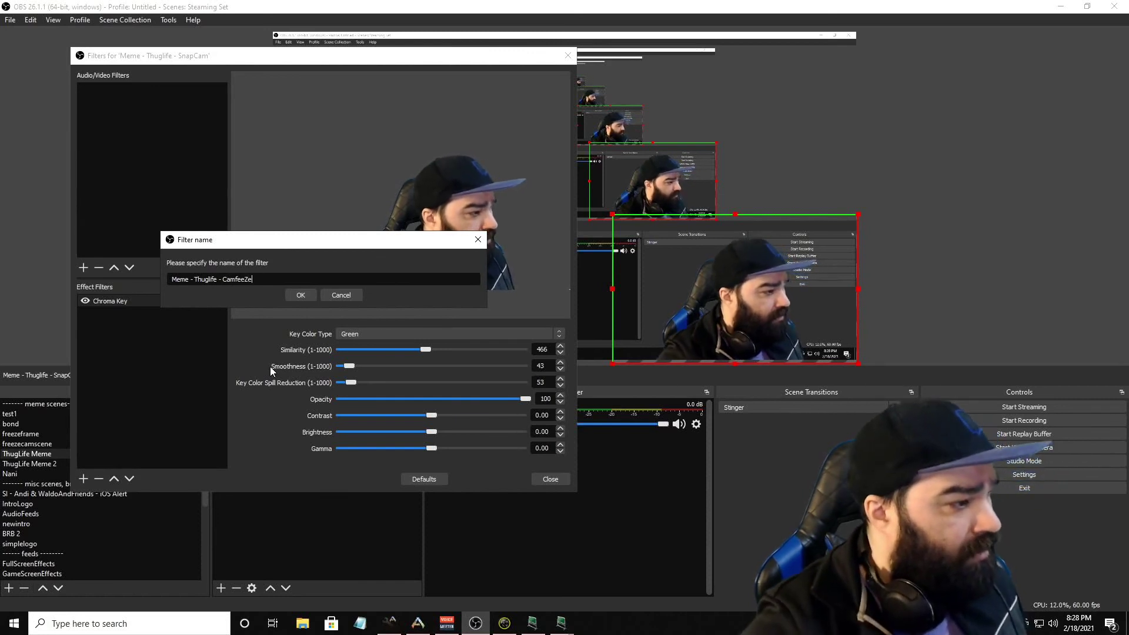
{"action": "type", "text": "e"}
{"action": "key", "text": "BackSpace"}
{"action": "type", "text": "ze"}
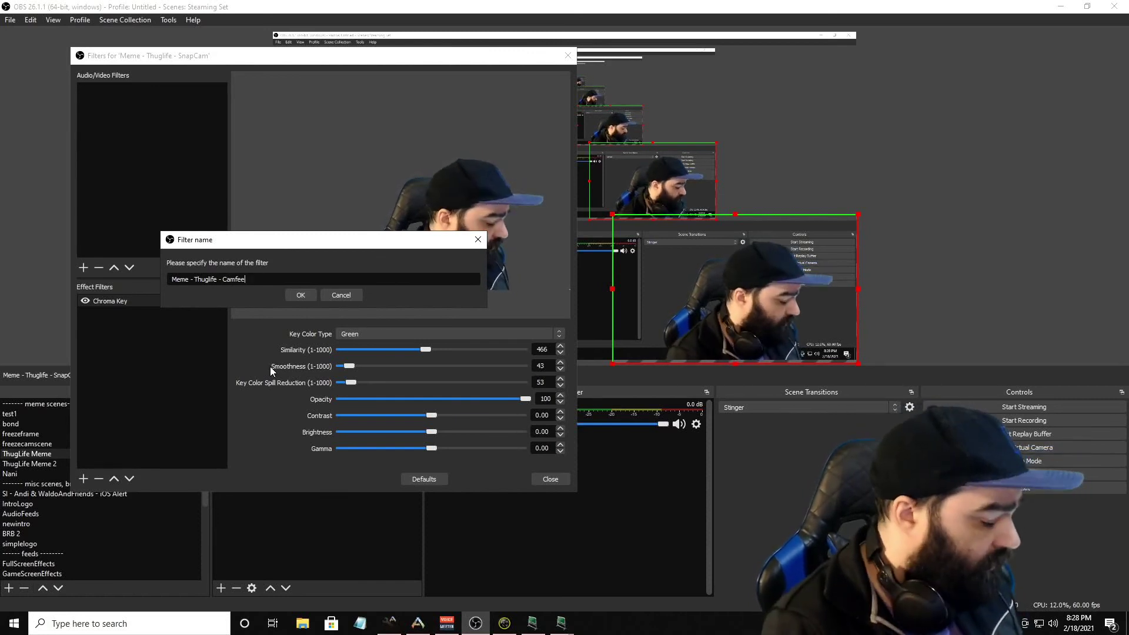
{"action": "left_click", "coordinate": [300, 294]}
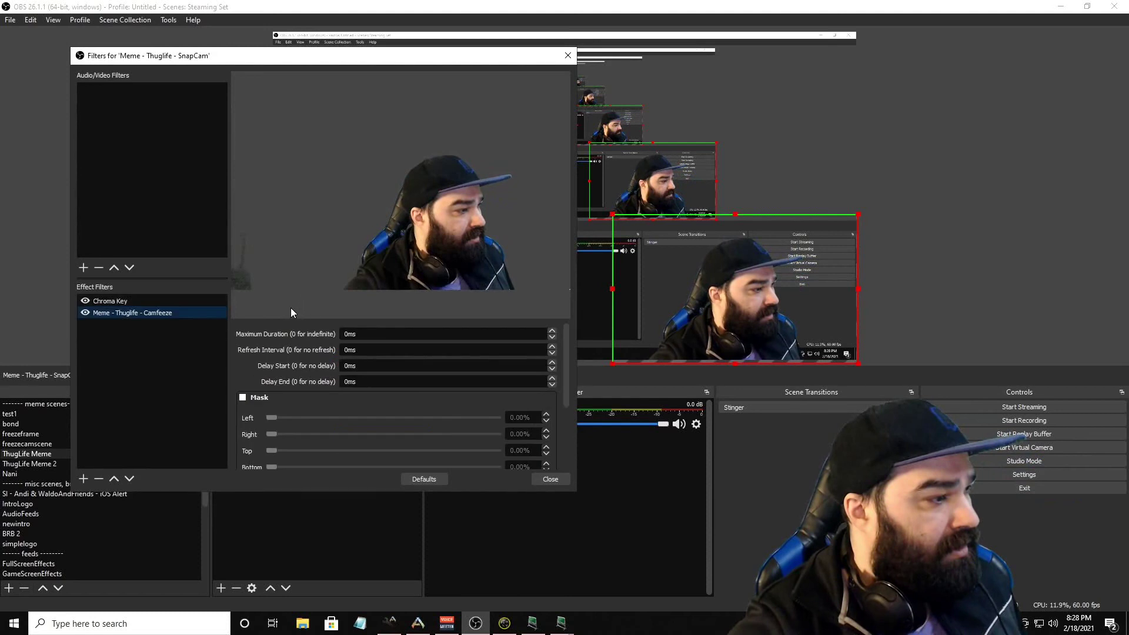
{"action": "left_click", "coordinate": [84, 313]}
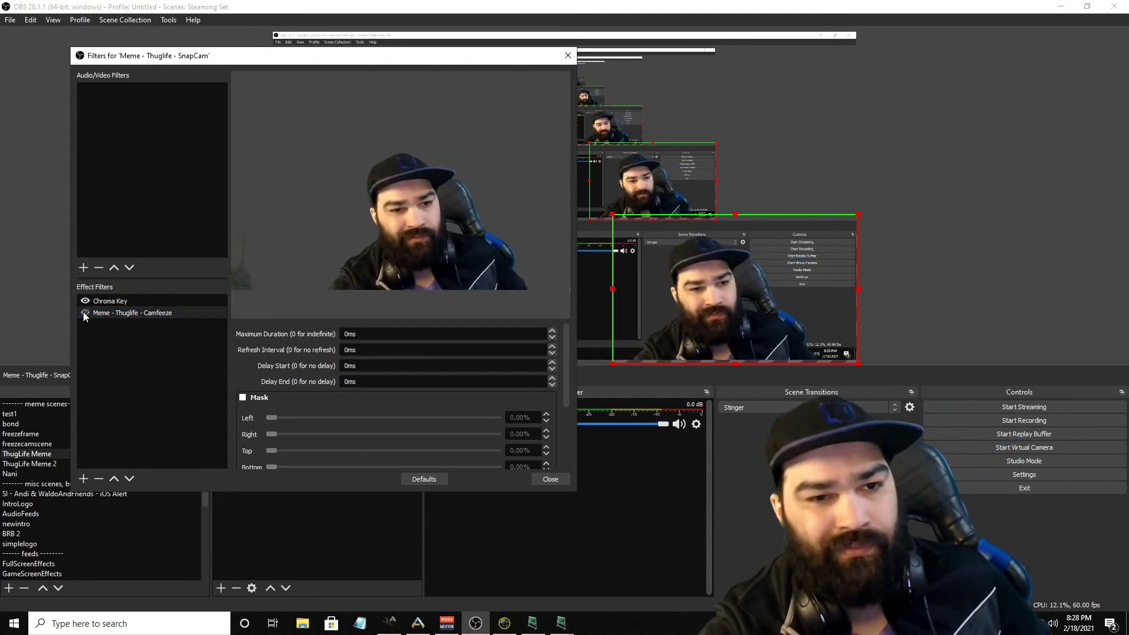
{"action": "left_click", "coordinate": [85, 313]}
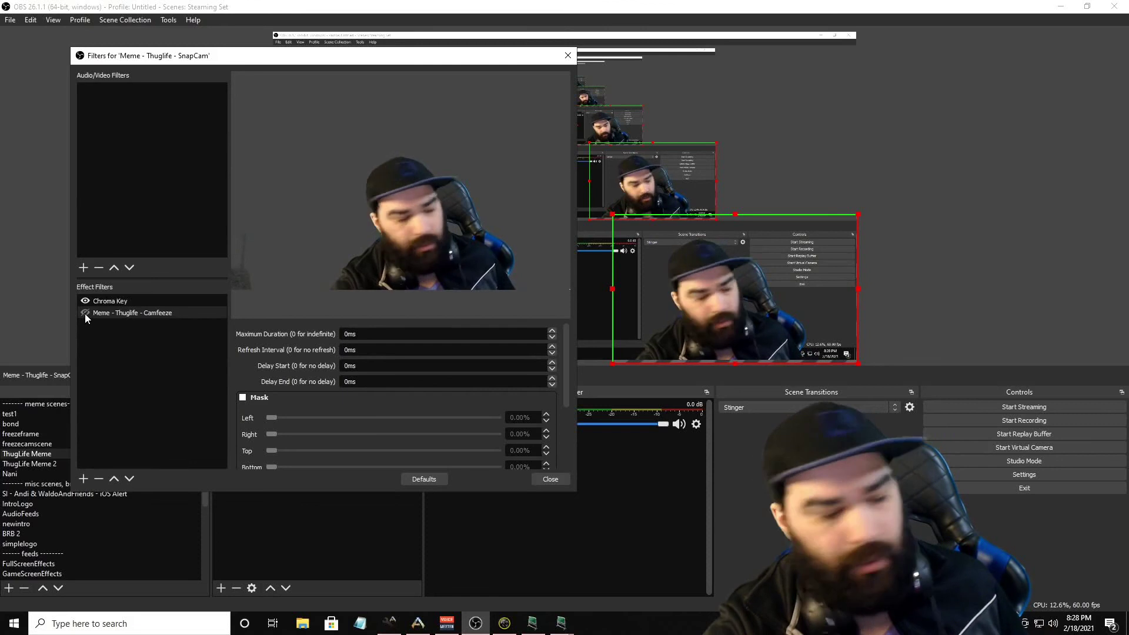
Step: Add a Signed Distance Field Effects filter named "Meme - Thuglife - Glow" with a white outer glow, and disable it
{"action": "left_click", "coordinate": [84, 479]}
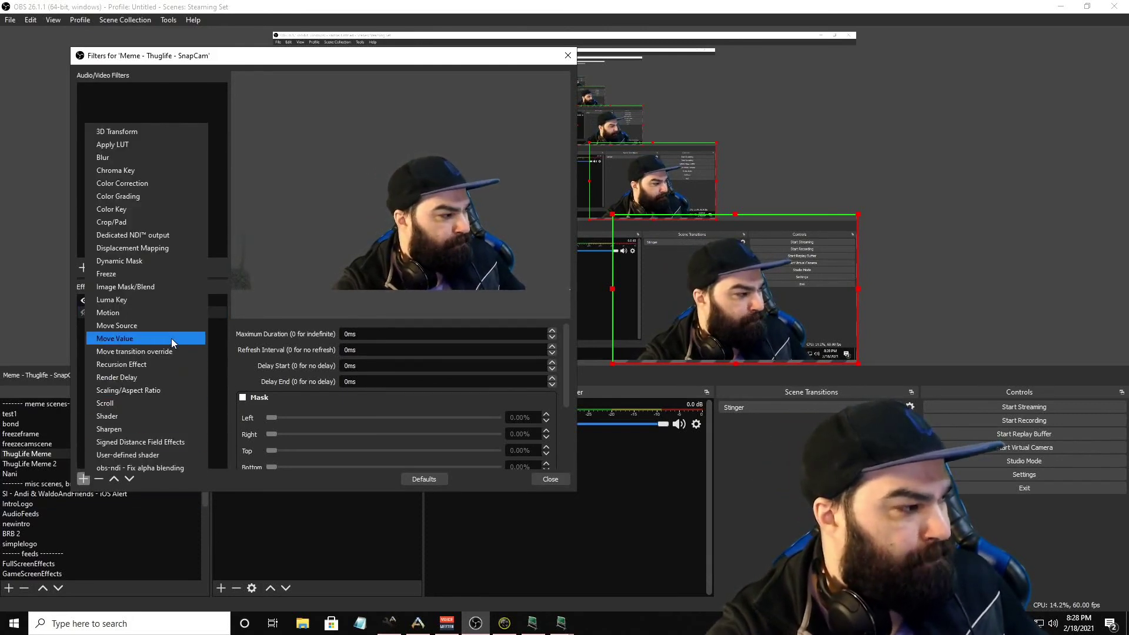
{"action": "left_click", "coordinate": [181, 445]}
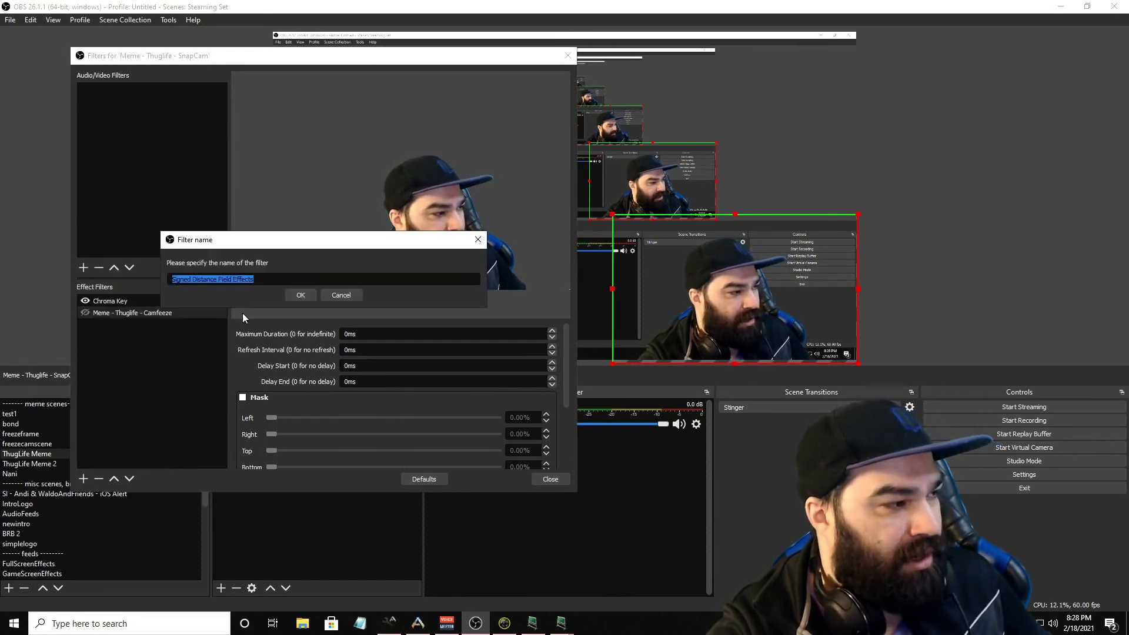
{"action": "type", "text": "Meme - Thig"}
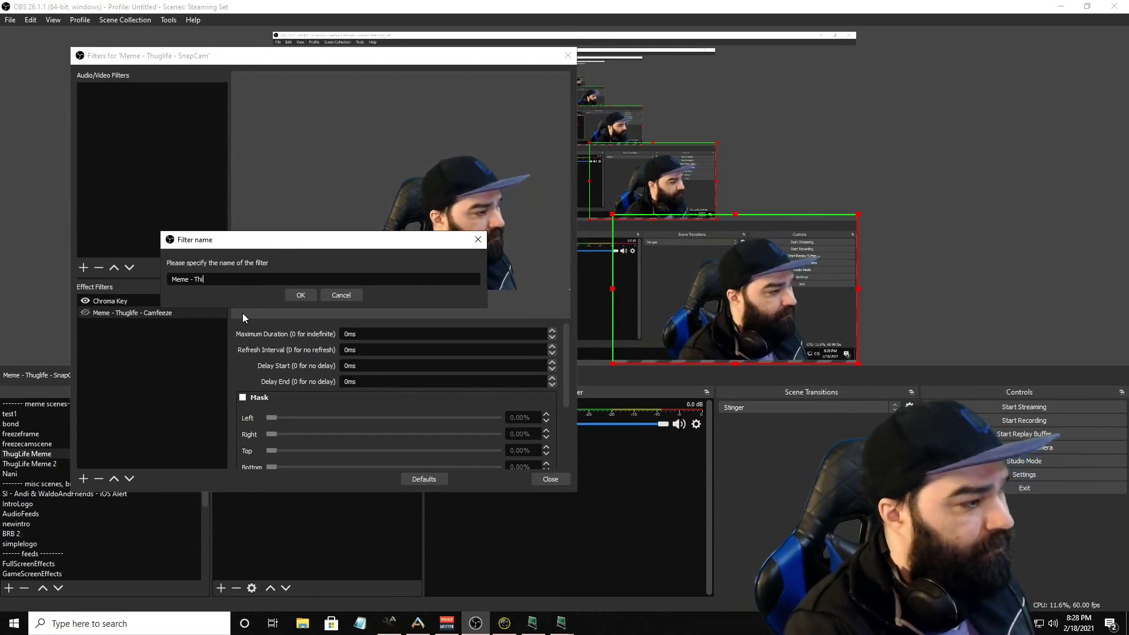
{"action": "key", "text": "BackSpace"}
{"action": "type", "text": "u"}
{"action": "type", "text": "g"}
{"action": "type", "text": "life"}
{"action": "key", "text": "BackSpace"}
{"action": "type", "text": "fe"}
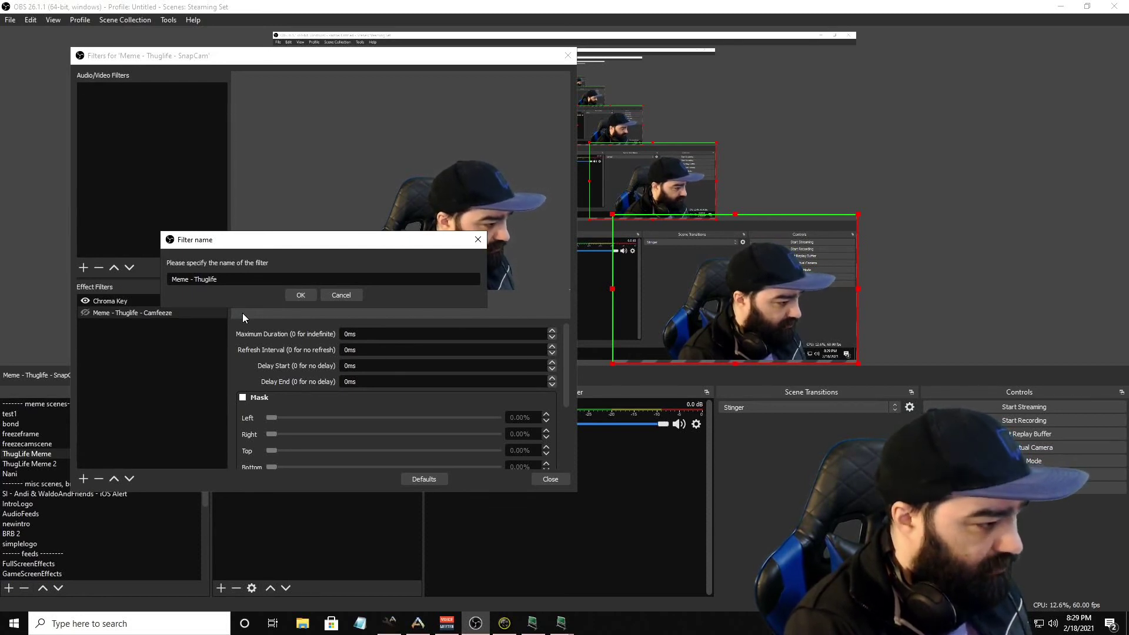
{"action": "type", "text": " - Glow"}
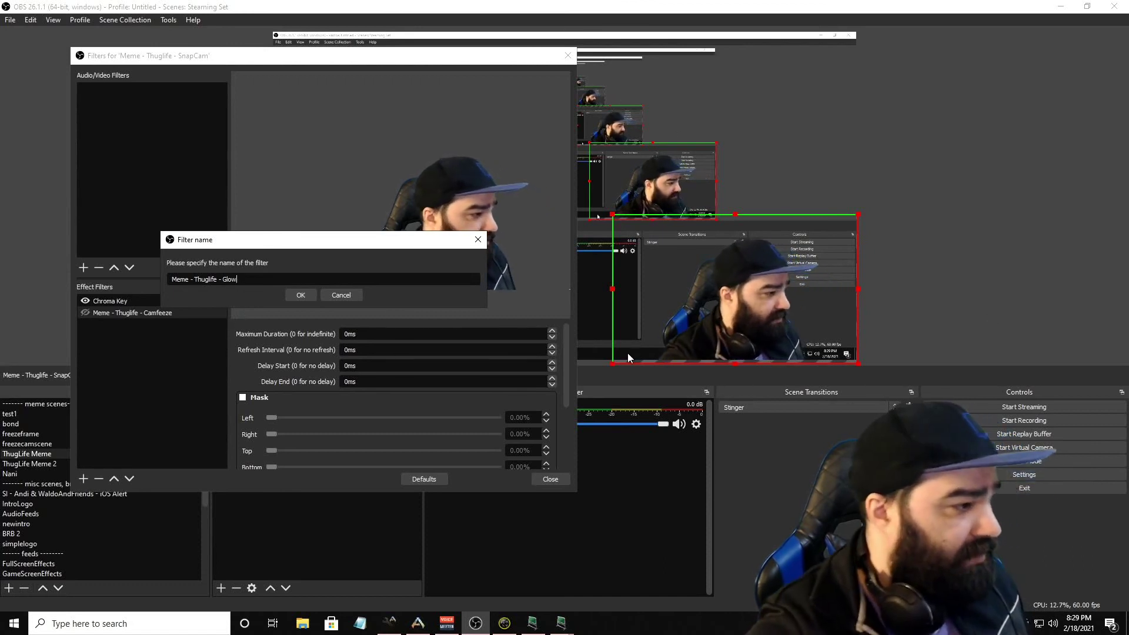
{"action": "left_click", "coordinate": [313, 297]}
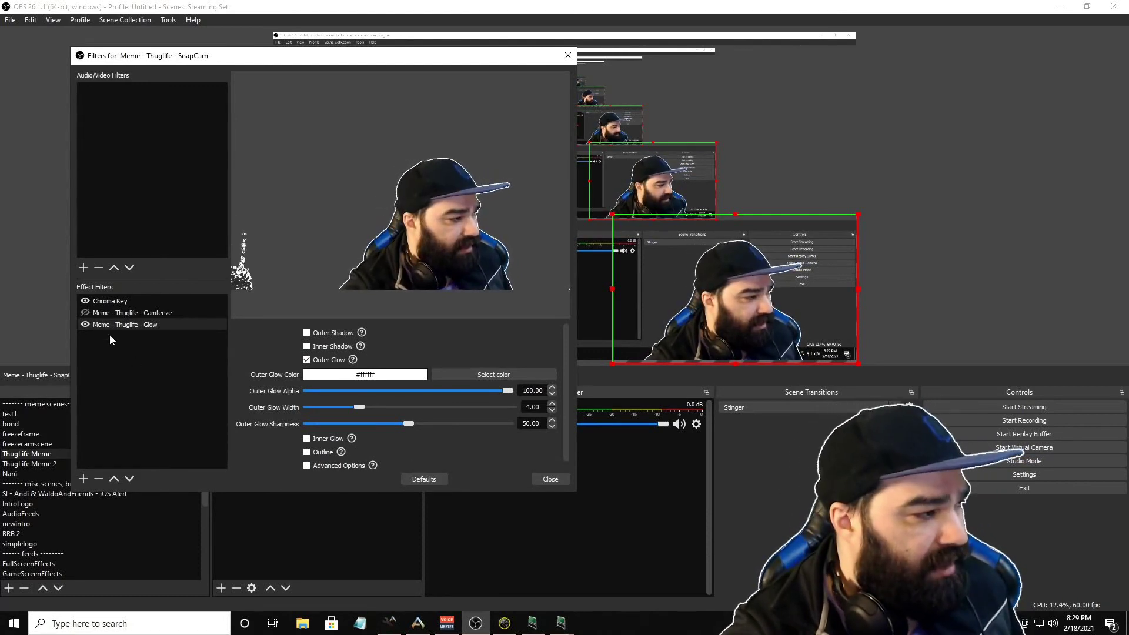
{"action": "left_click", "coordinate": [86, 325]}
{"action": "left_click", "coordinate": [90, 325]}
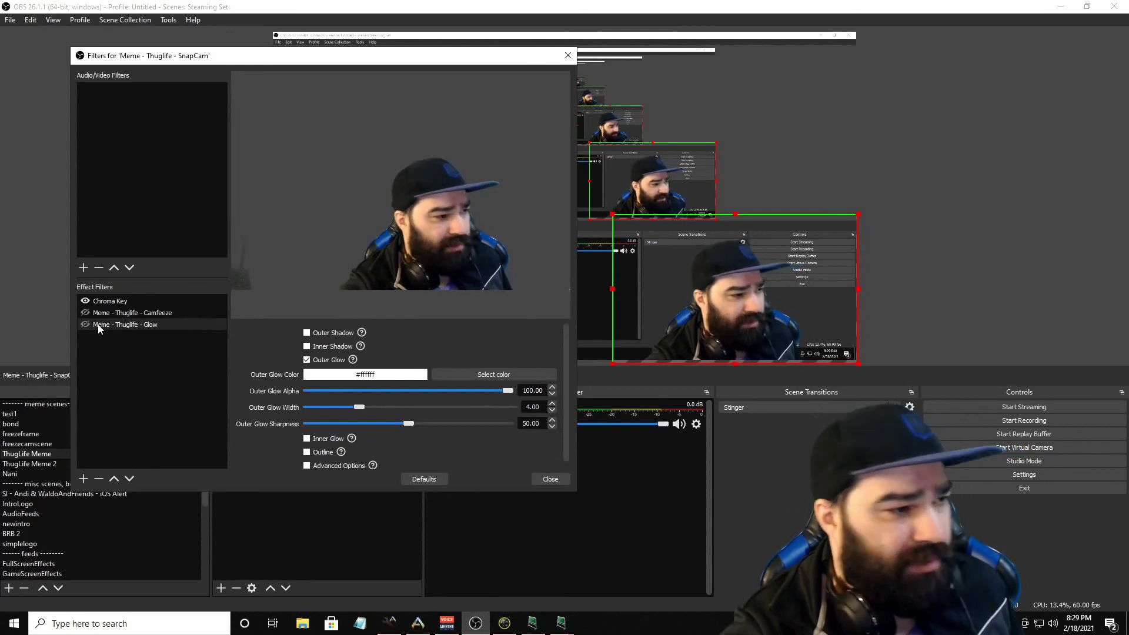
Step: Add a Color Correction filter to the SnapCam source, test its saturation at -1.00 and return it to 0.00
{"action": "right_click", "coordinate": [135, 370]}
{"action": "mouse_move", "coordinate": [149, 376]}
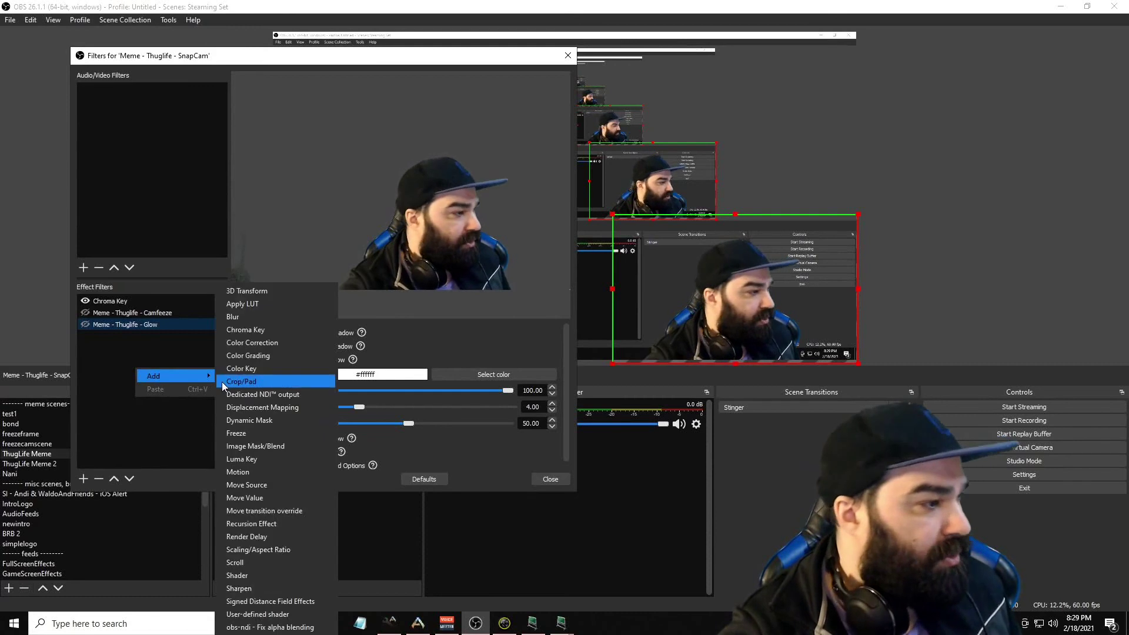
{"action": "left_click", "coordinate": [281, 342]}
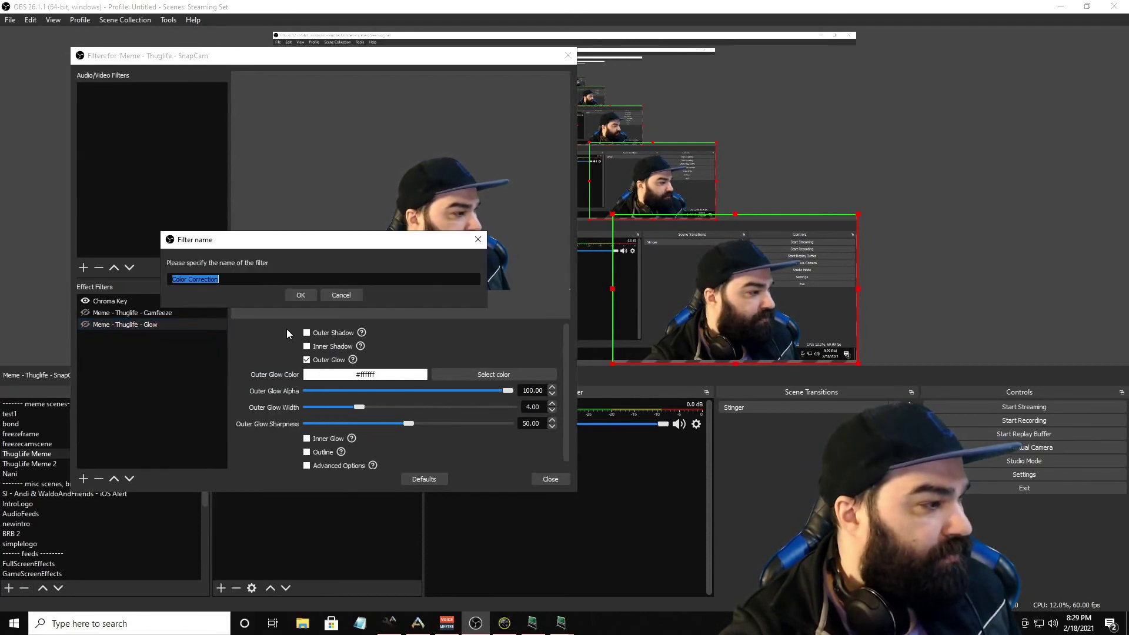
{"action": "left_click", "coordinate": [299, 295]}
{"action": "left_click_drag", "start_coordinate": [313, 383], "coordinate": [249, 388]}
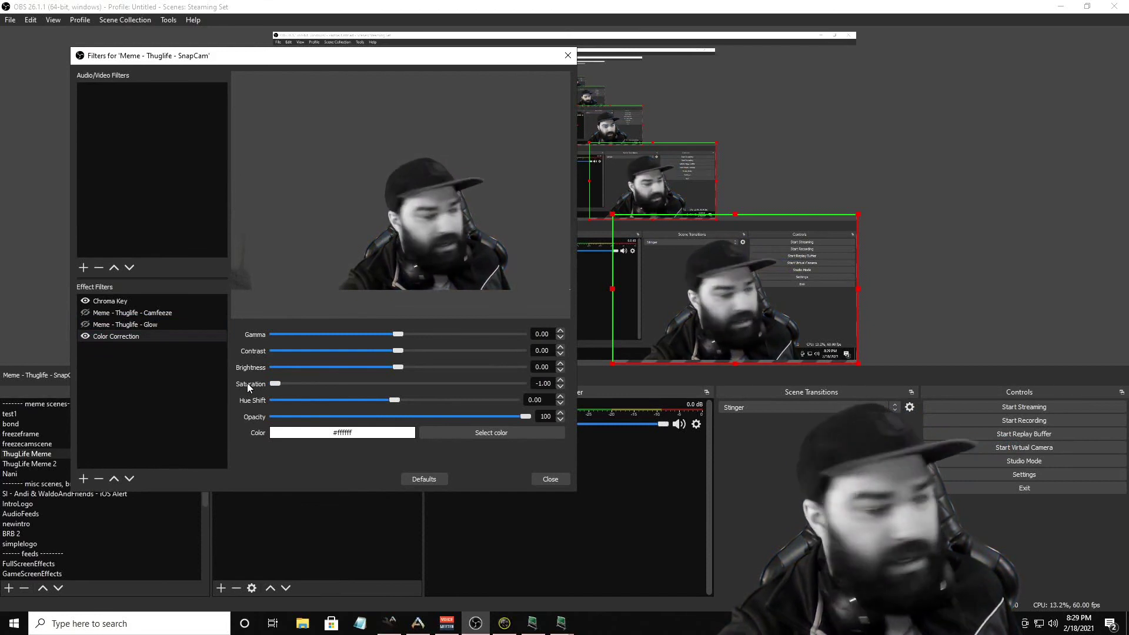
{"action": "type", "text": "0"}
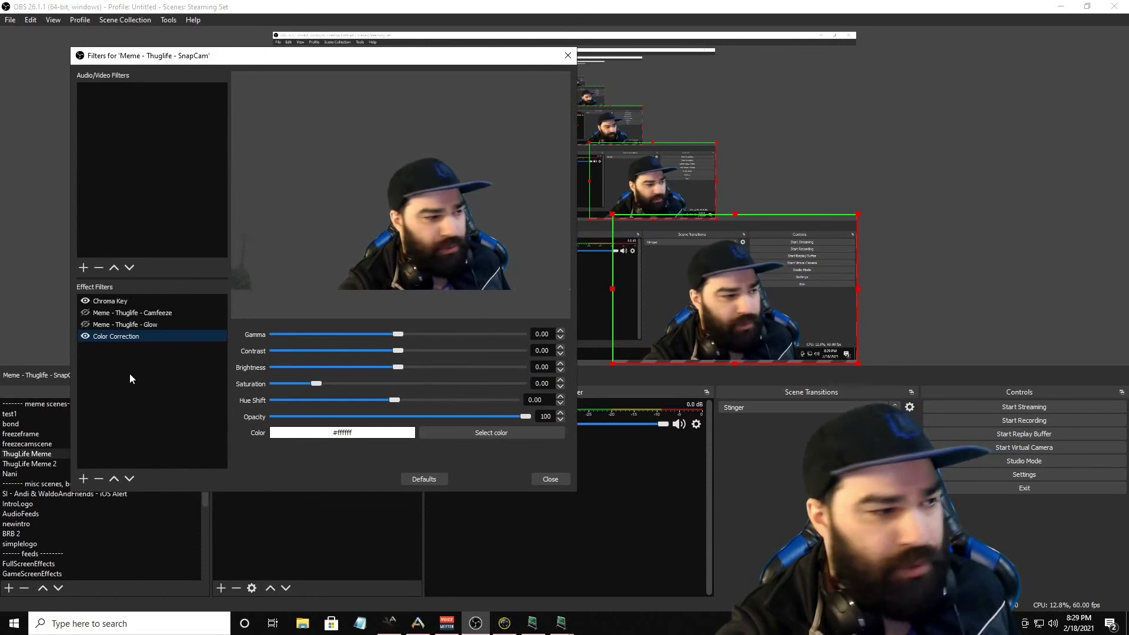
Step: Add a Move Value filter named "Meme - Thuglife - Fadeout" to the SnapCam source
{"action": "left_click", "coordinate": [83, 479]}
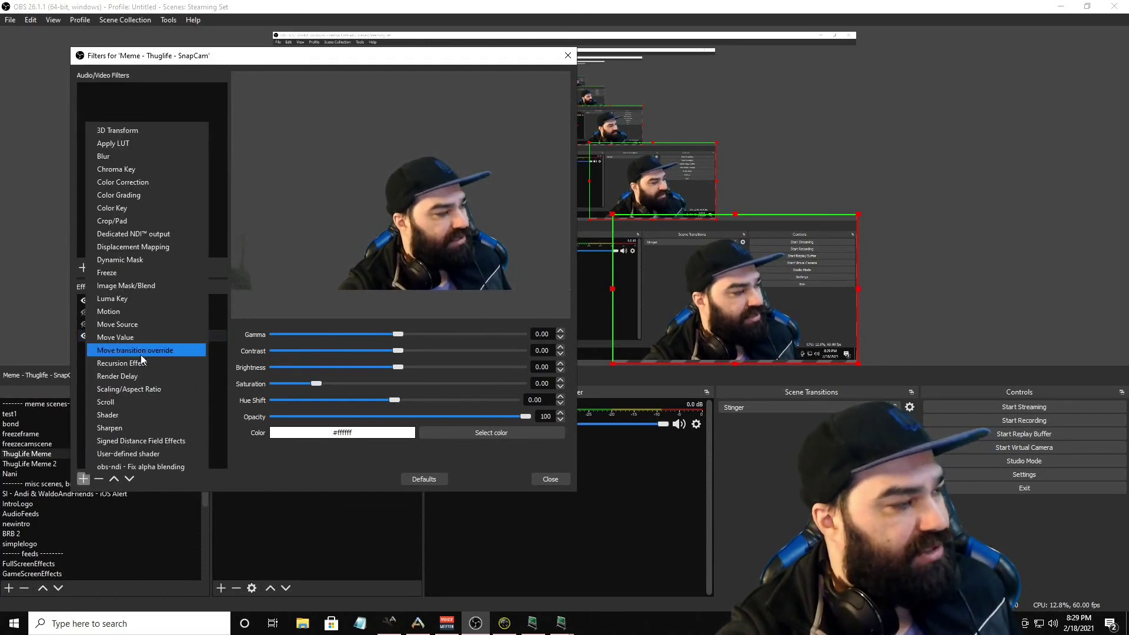
{"action": "left_click", "coordinate": [140, 333]}
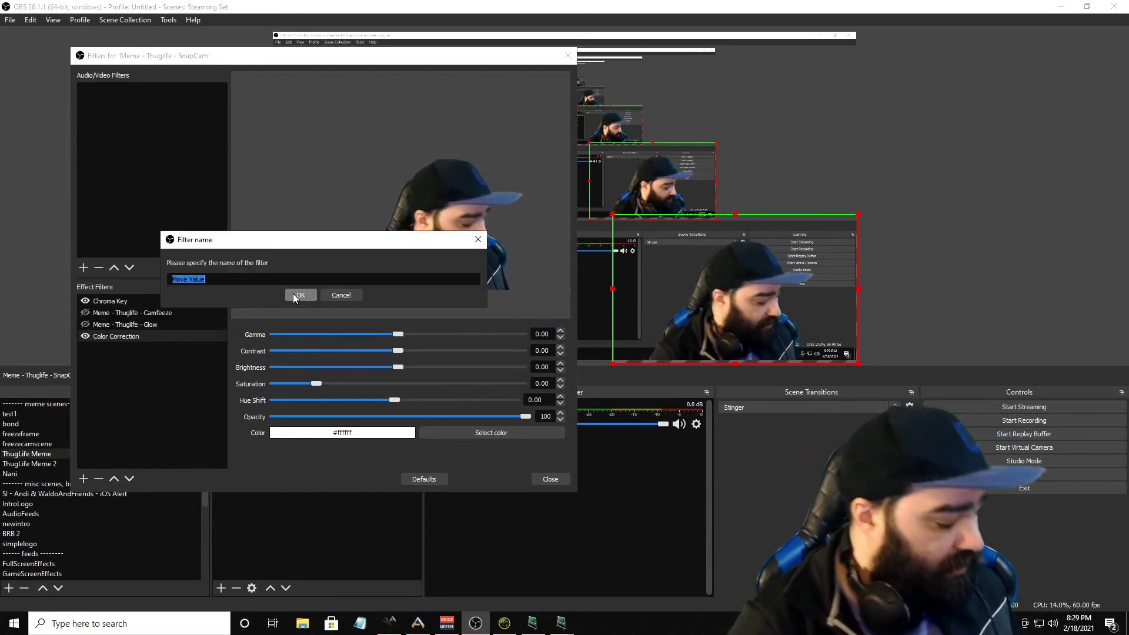
{"action": "type", "text": "Thug"}
{"action": "key", "text": "BackSpace"}
{"action": "key", "text": "BackSpace"}
{"action": "key", "text": "BackSpace"}
{"action": "key", "text": "BackSpace"}
{"action": "type", "text": "Meme -"}
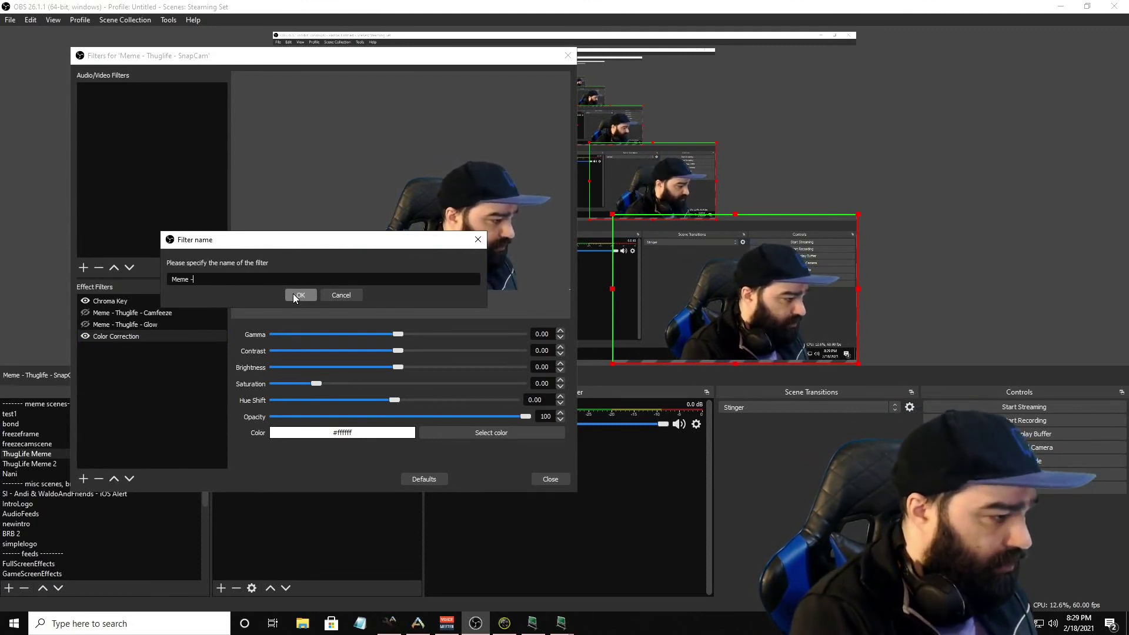
{"action": "type", "text": " Thuglife - Fadeout"}
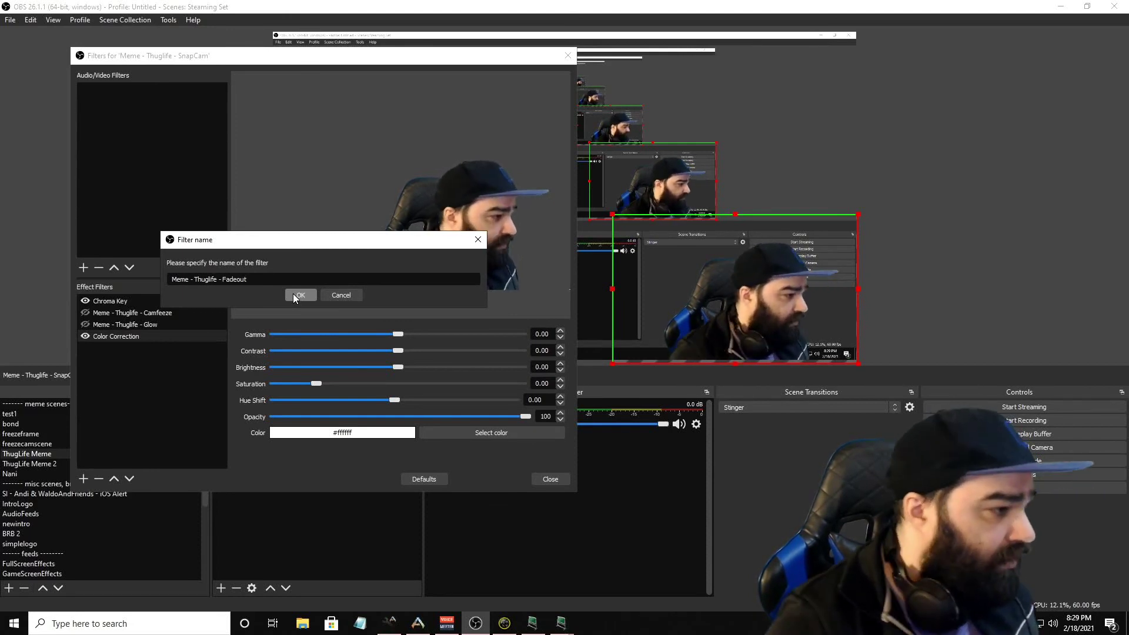
{"action": "left_click", "coordinate": [297, 296]}
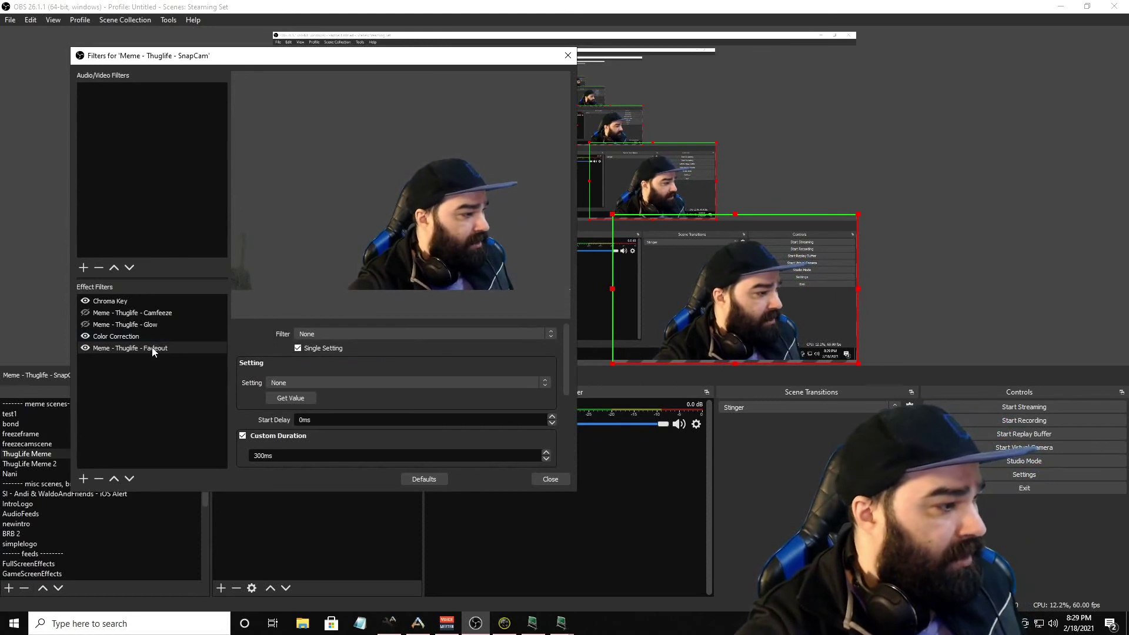
Step: Point the Fadeout filter at Color Correction, turn off Single Setting and set the saturation to -1.00
{"action": "left_click", "coordinate": [350, 335]}
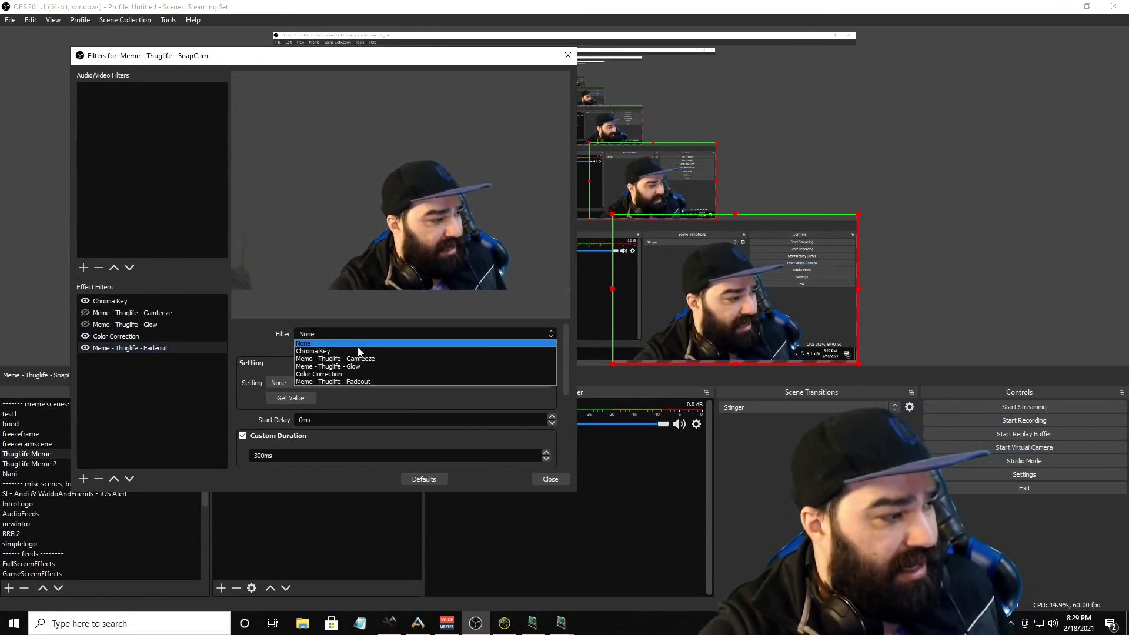
{"action": "left_click", "coordinate": [378, 374]}
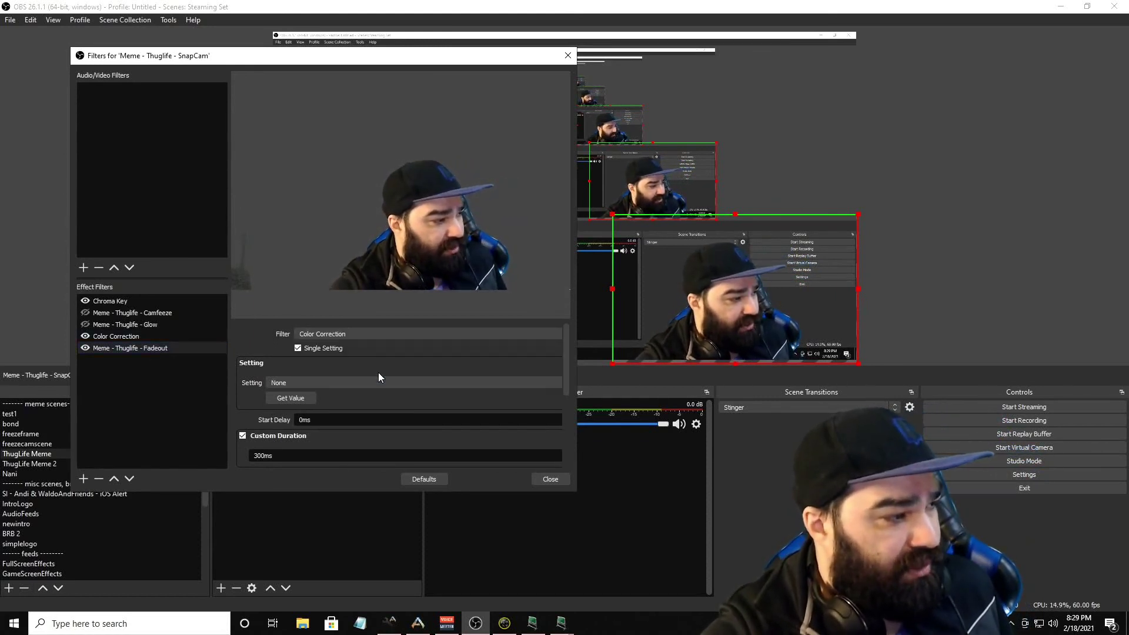
{"action": "left_click", "coordinate": [298, 347]}
{"action": "left_click_drag", "start_coordinate": [569, 340], "coordinate": [566, 377]}
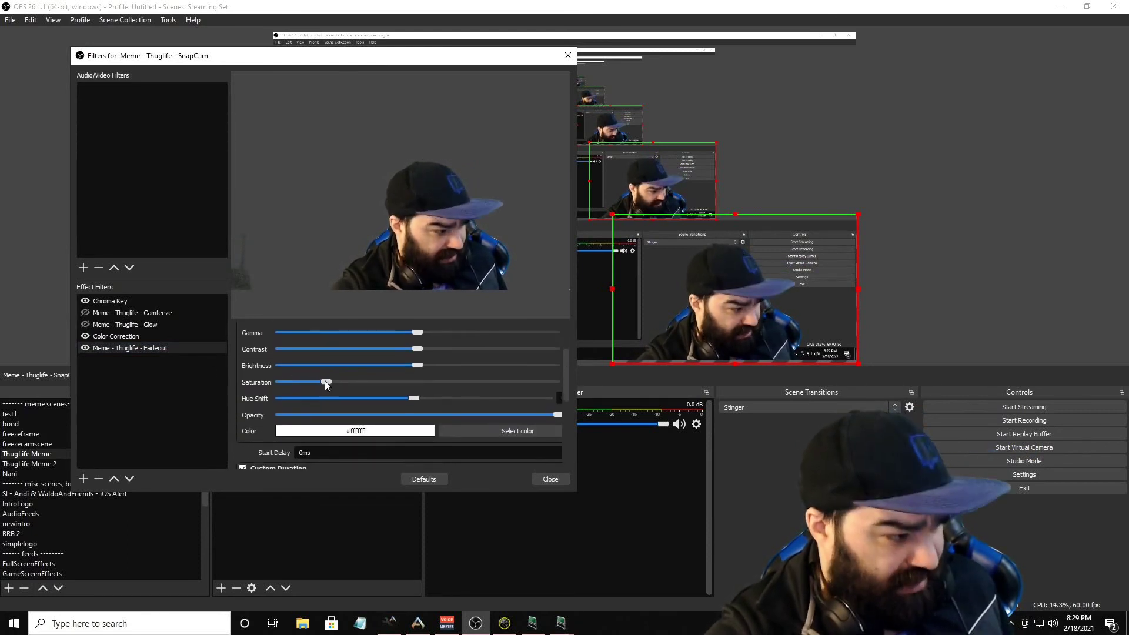
{"action": "left_click_drag", "start_coordinate": [326, 382], "coordinate": [281, 382]}
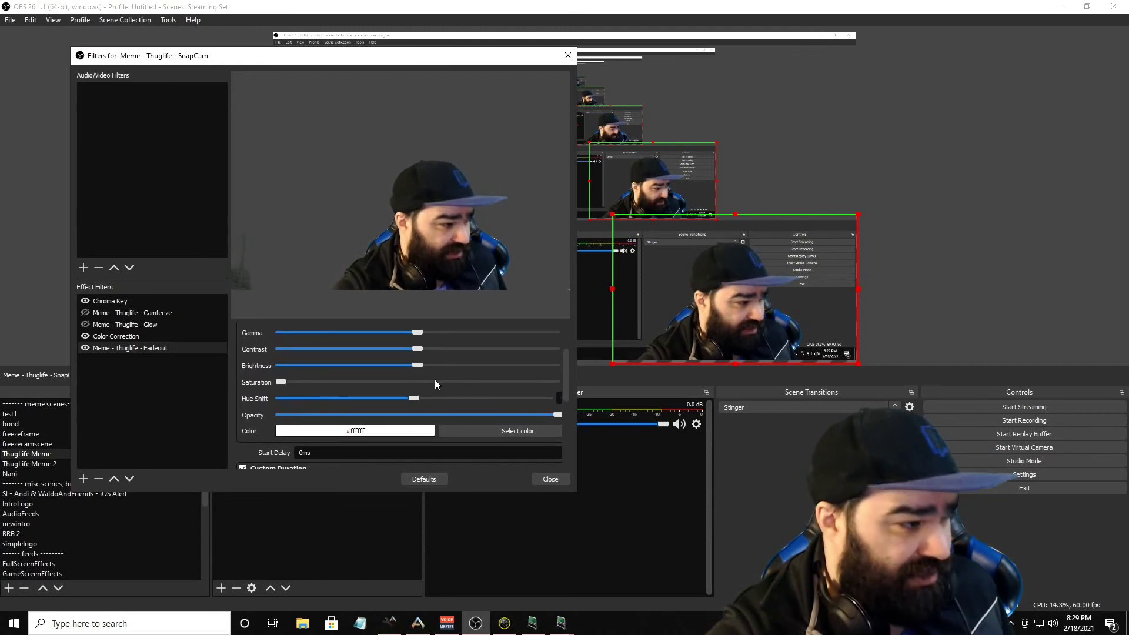
Step: Give the Fadeout filter a 3000 ms custom duration, no easing and the Enable & Disable start trigger
{"action": "left_click_drag", "start_coordinate": [576, 376], "coordinate": [576, 410]}
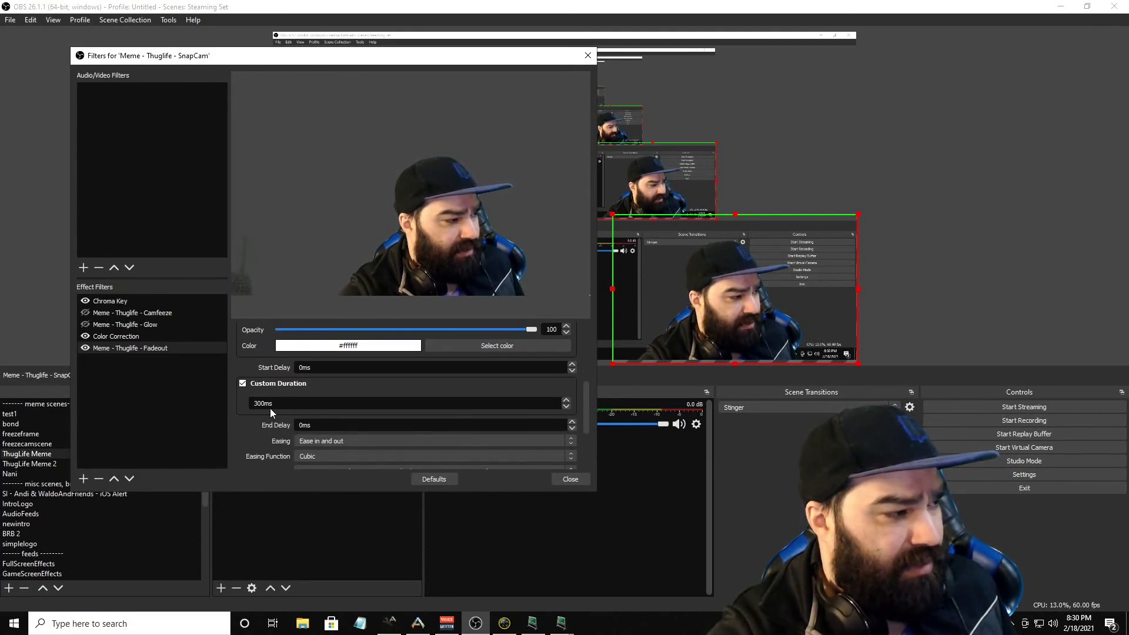
{"action": "left_click", "coordinate": [286, 401]}
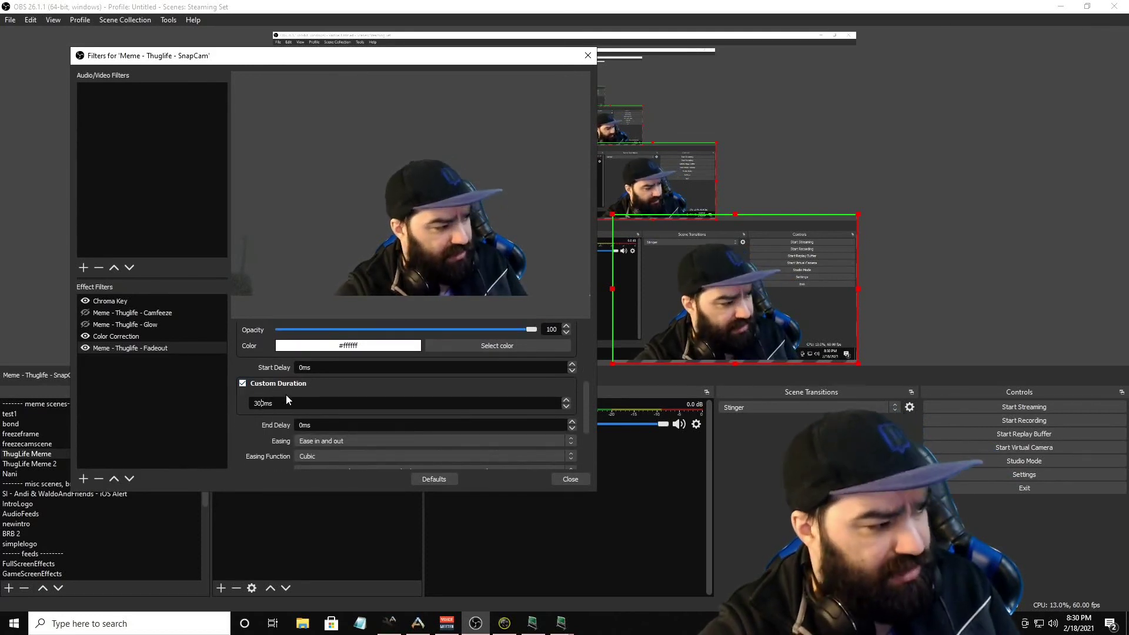
{"action": "left_click_drag", "start_coordinate": [588, 396], "coordinate": [585, 414]}
{"action": "left_click", "coordinate": [400, 388]}
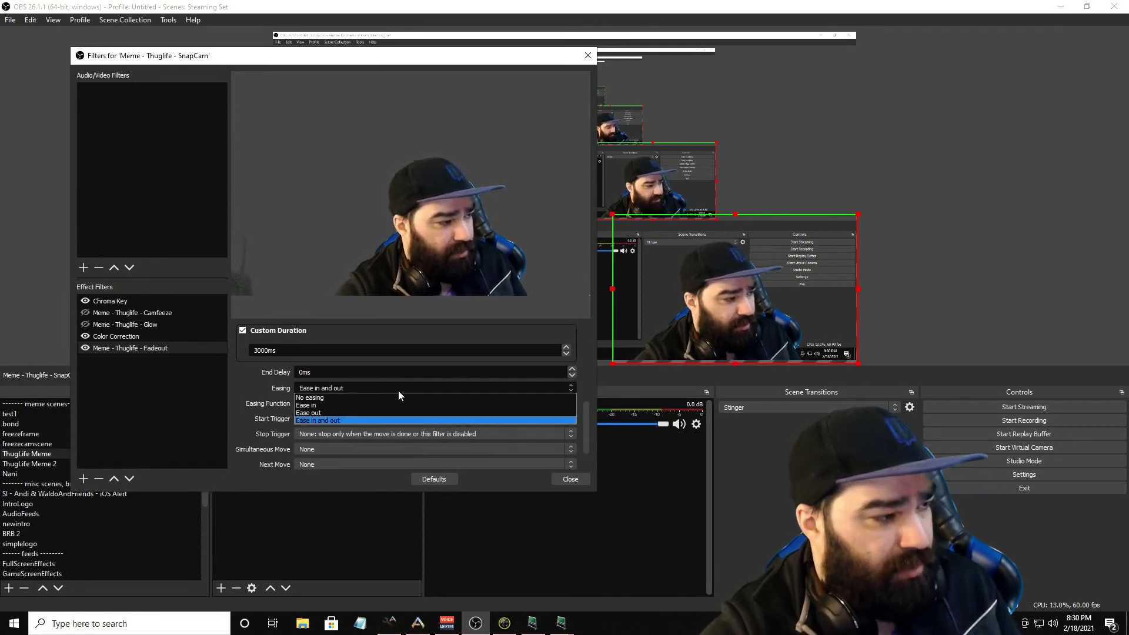
{"action": "left_click", "coordinate": [397, 398]}
{"action": "scroll", "coordinate": [588, 418], "scroll_direction": "down", "scroll_amount": 1}
{"action": "left_click_drag", "start_coordinate": [587, 418], "coordinate": [588, 440]}
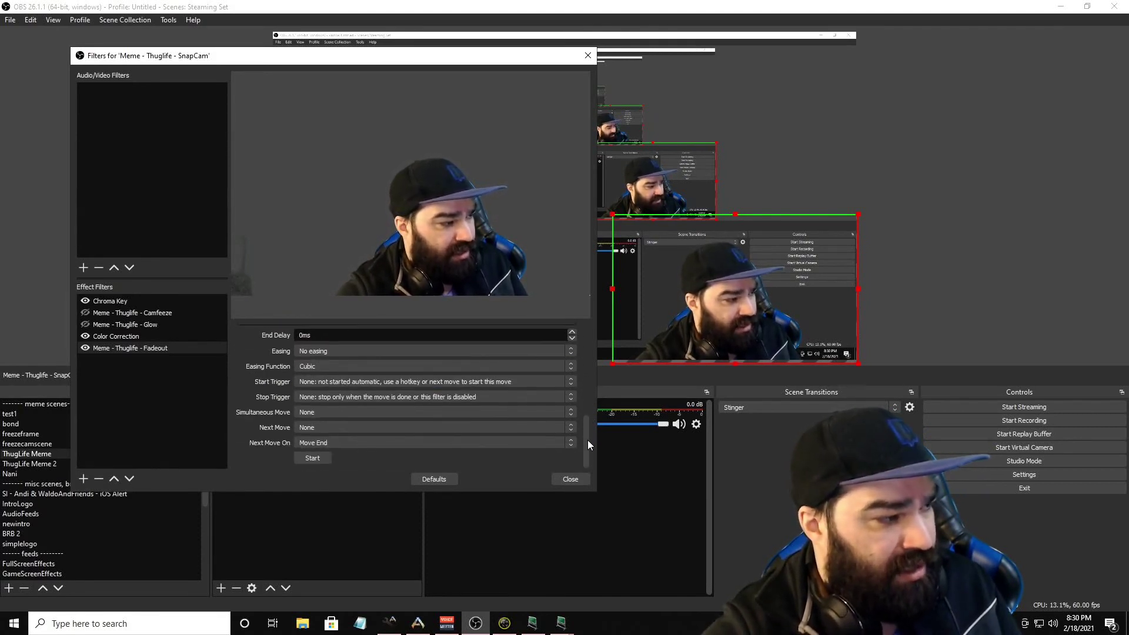
{"action": "left_click", "coordinate": [436, 381]}
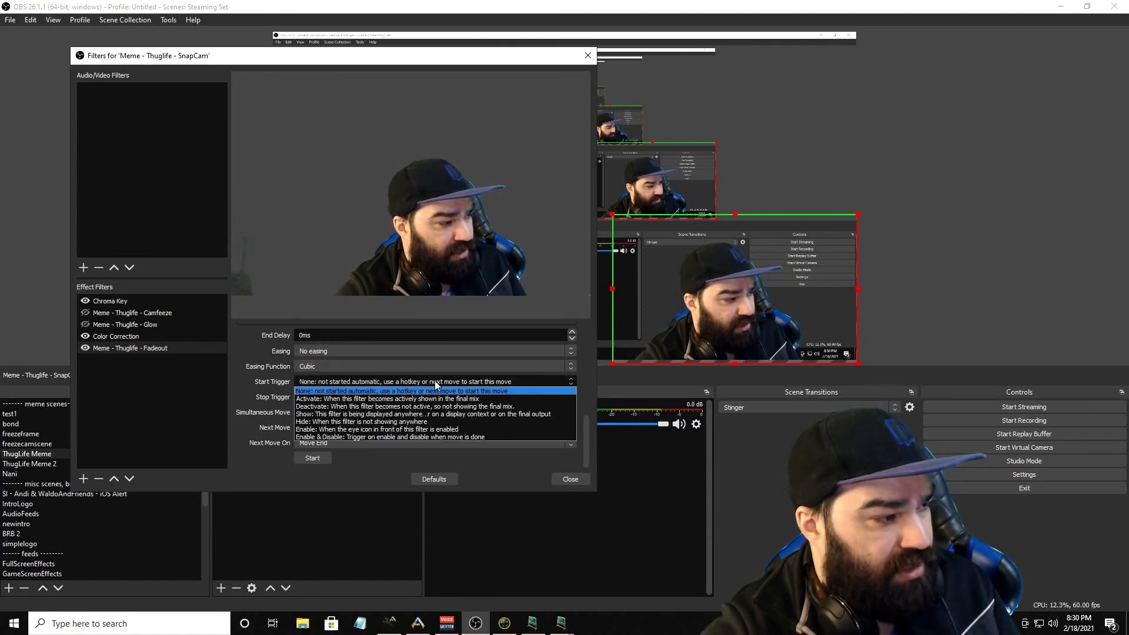
{"action": "left_click", "coordinate": [443, 436]}
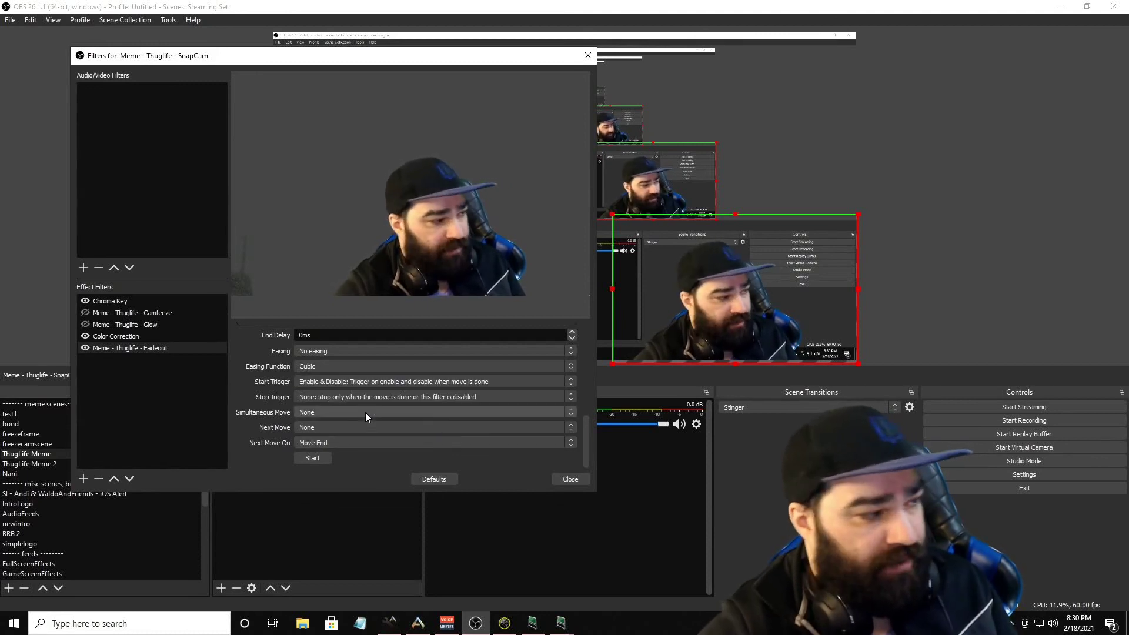
Step: Duplicate the Fadeout filter under the name "Meme - Thuglife - Fadein"
{"action": "left_click", "coordinate": [140, 348]}
{"action": "right_click", "coordinate": [139, 345]}
{"action": "left_click", "coordinate": [182, 376]}
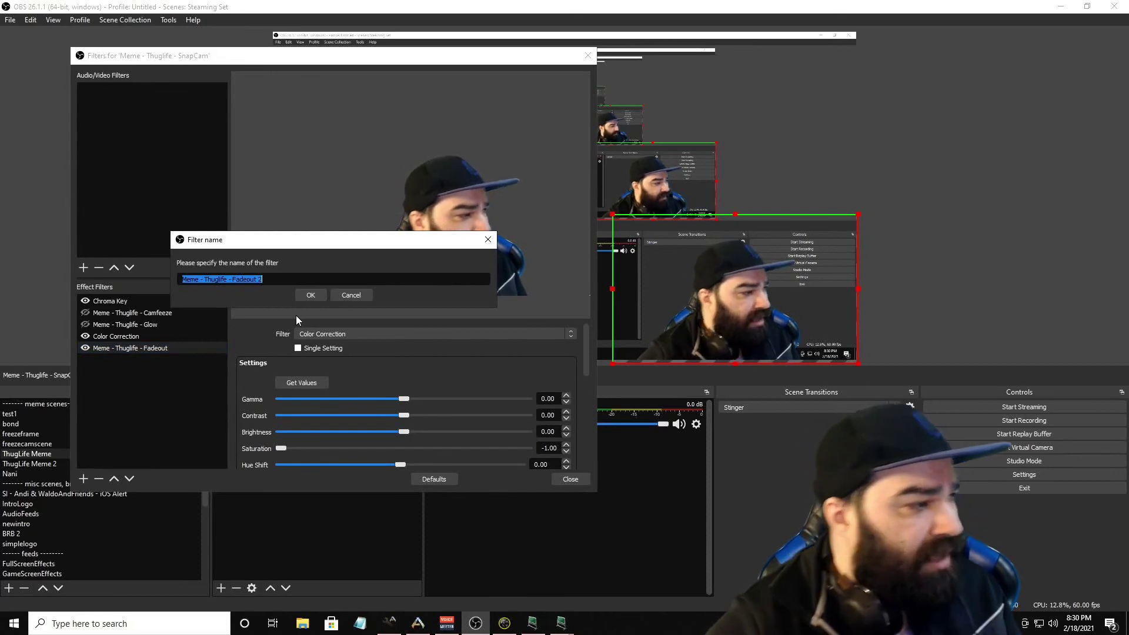
{"action": "key", "text": "End"}
{"action": "key", "text": "BackSpace"}
{"action": "key", "text": "BackSpace"}
{"action": "key", "text": "BackSpace"}
{"action": "key", "text": "BackSpace"}
{"action": "key", "text": "BackSpace"}
{"action": "type", "text": "in"}
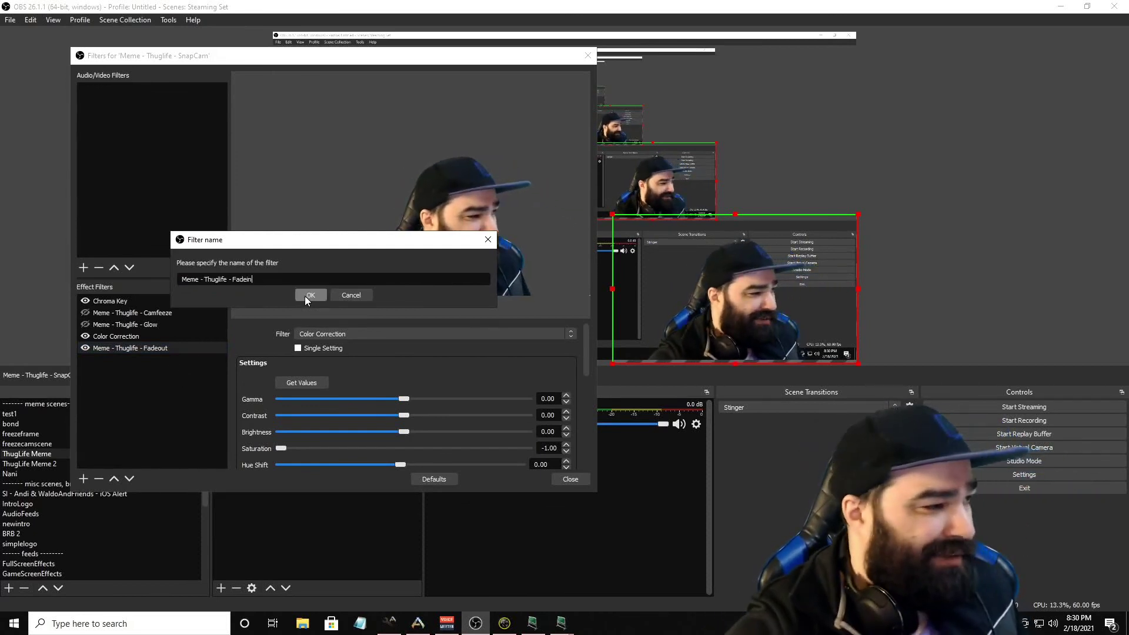
{"action": "left_click", "coordinate": [304, 295]}
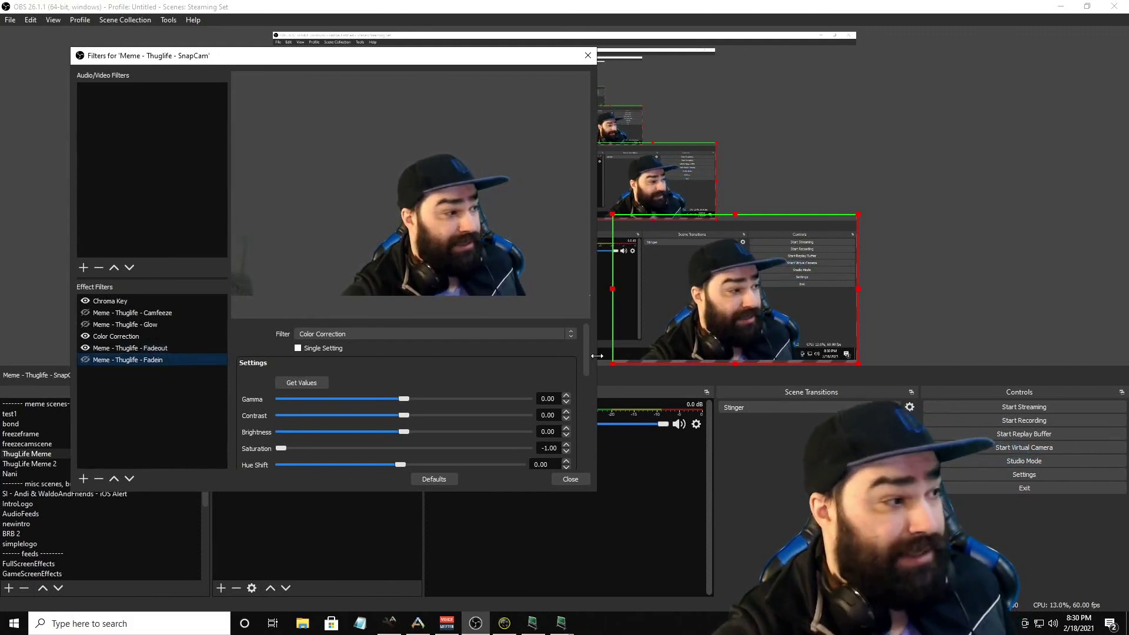
Step: Set the Fadein filter's saturation to 0.00 and review its duration settings
{"action": "left_click_drag", "start_coordinate": [590, 356], "coordinate": [588, 369]}
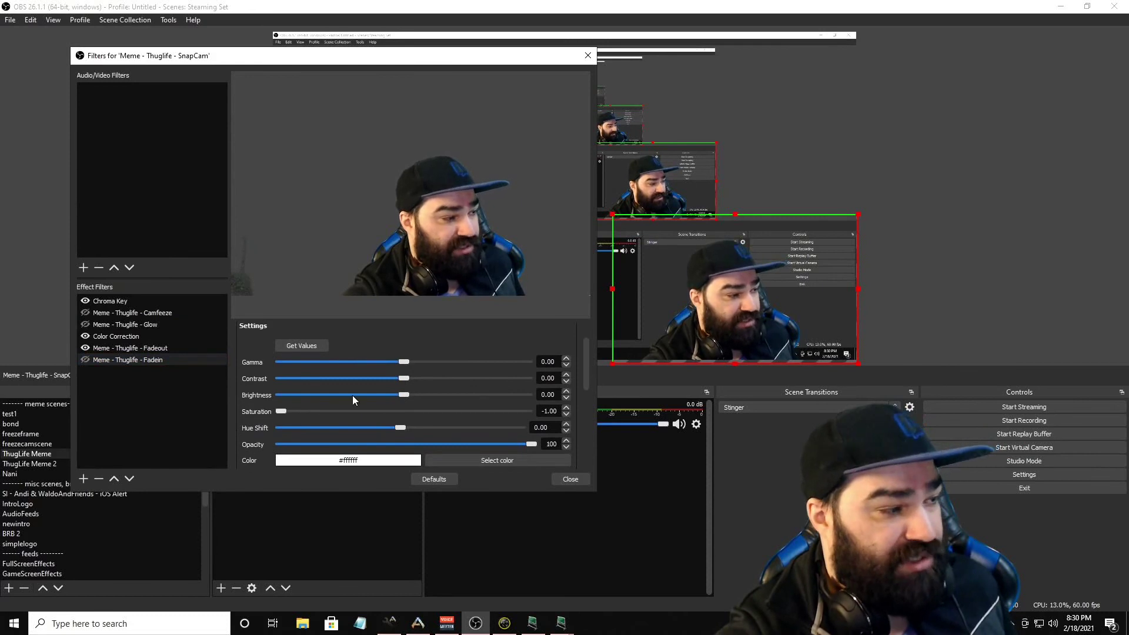
{"action": "type", "text": "0"}
{"action": "left_click_drag", "start_coordinate": [584, 391], "coordinate": [585, 422]}
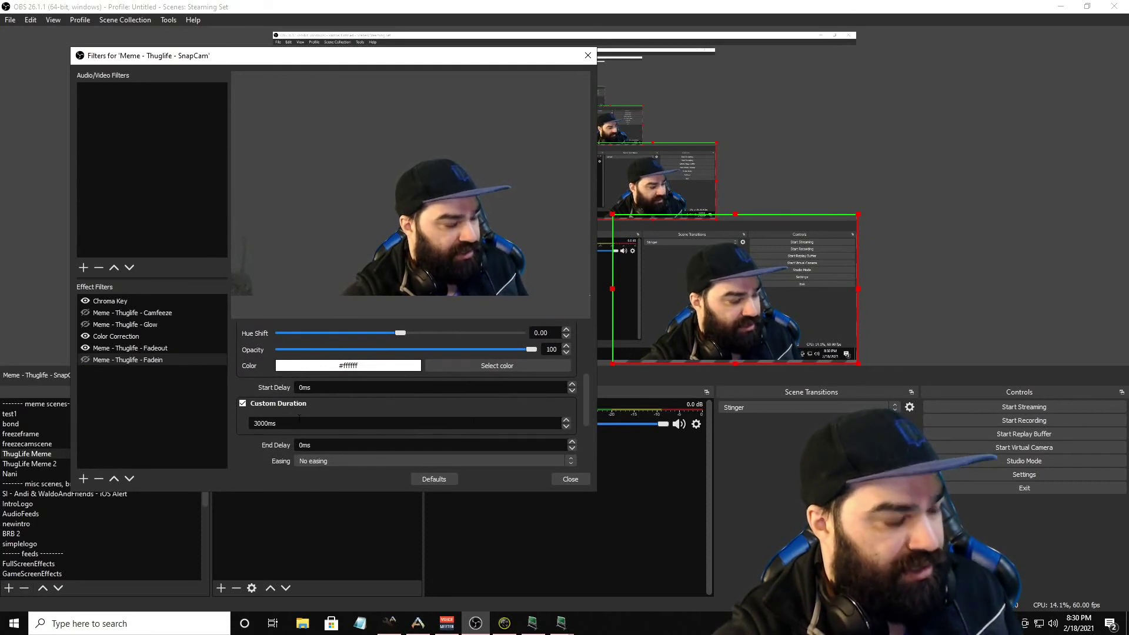
Step: Toggle the Fadeout and Fadein filters in turn to test the saturation fades, and close the SnapCam filters
{"action": "left_click", "coordinate": [86, 348]}
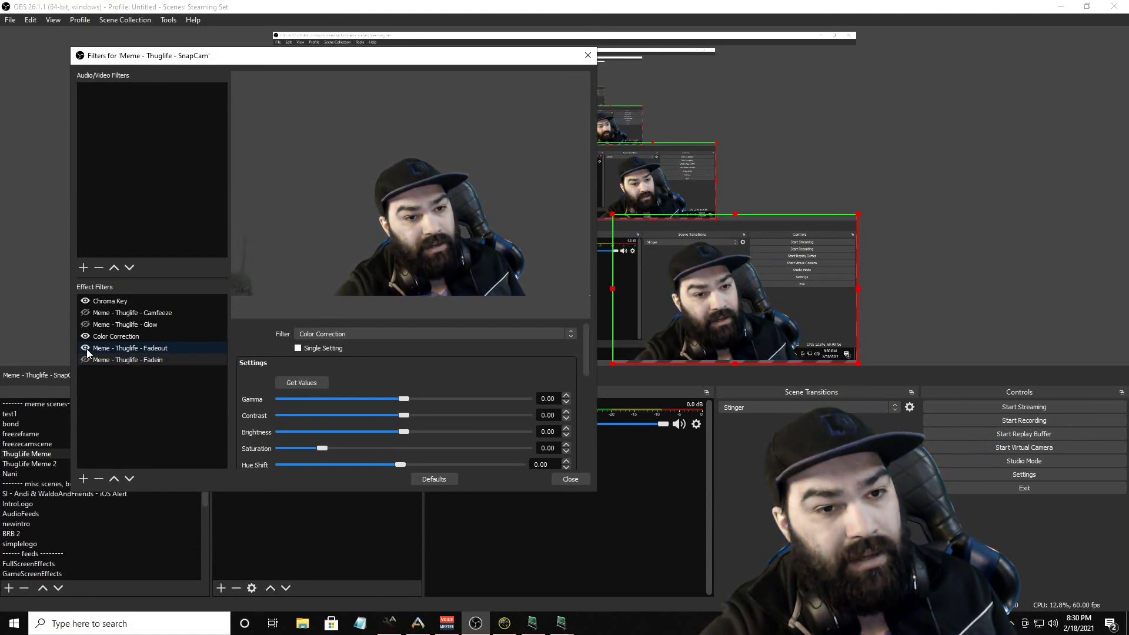
{"action": "left_click", "coordinate": [84, 360]}
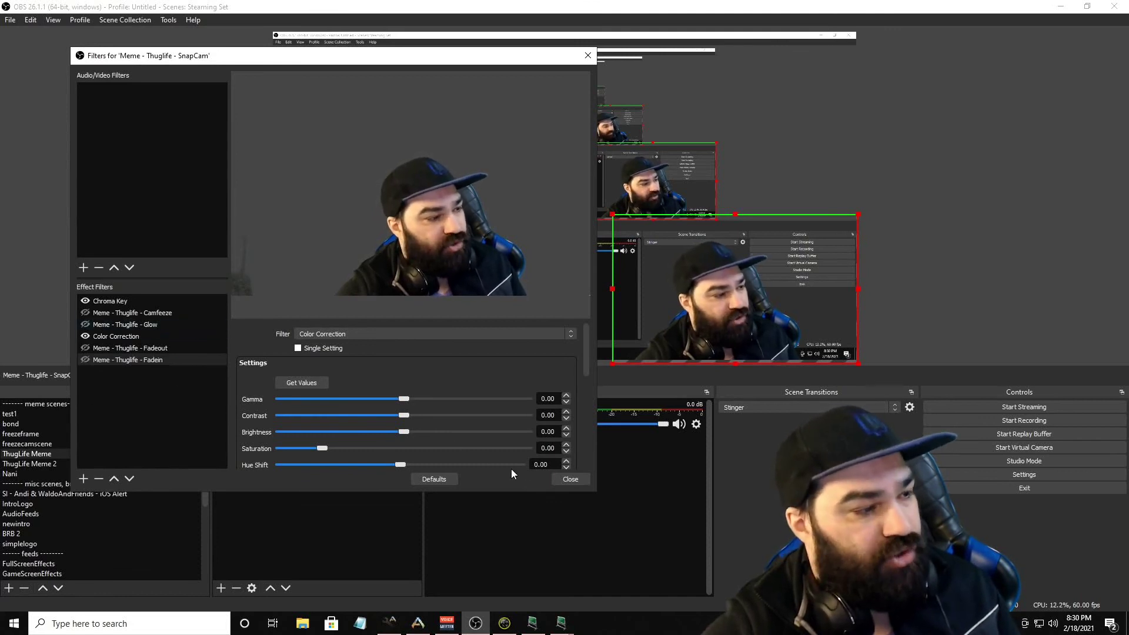
{"action": "left_click", "coordinate": [570, 479]}
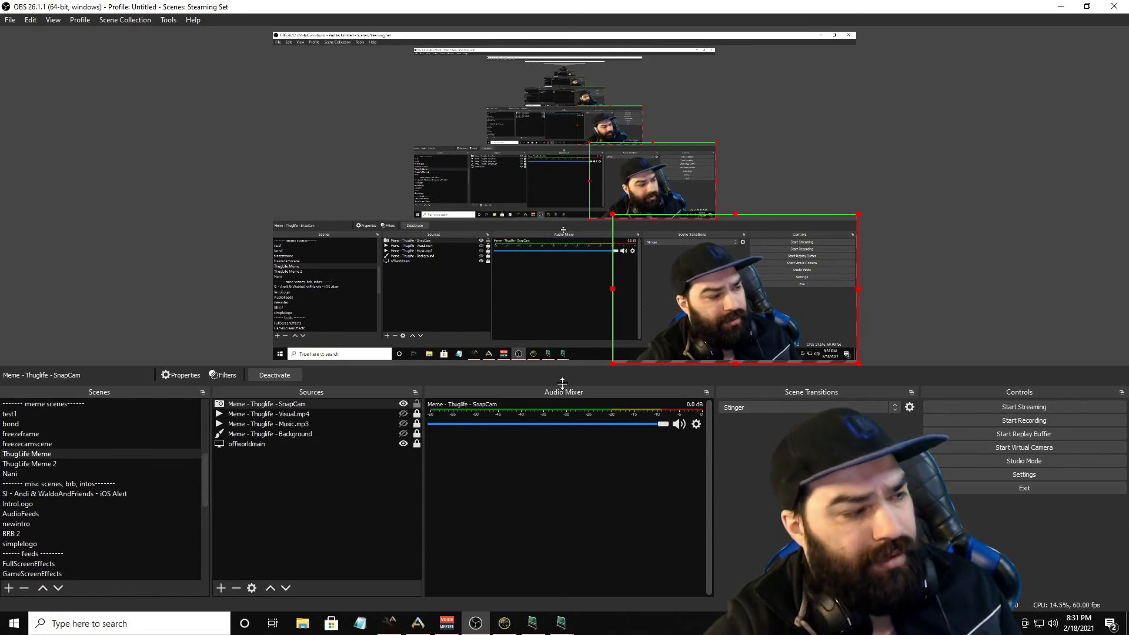
Step: Open the ThugLife Meme scene's filters clear of the camera image and remove the existing cam1 and cam2 filters
{"action": "right_click", "coordinate": [45, 454]}
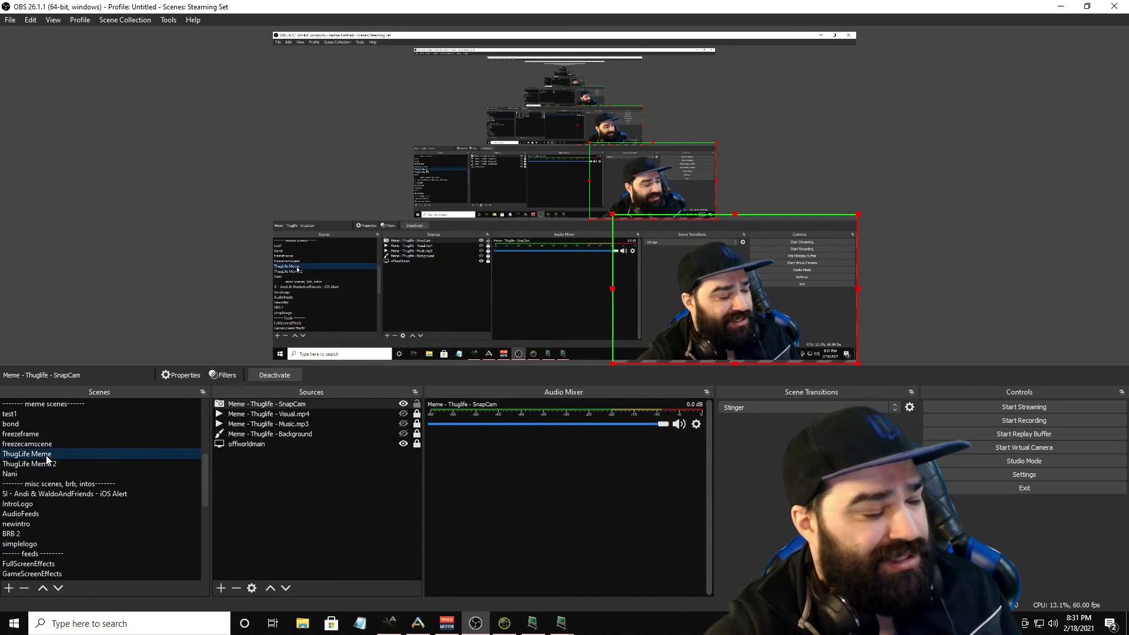
{"action": "left_click", "coordinate": [90, 399]}
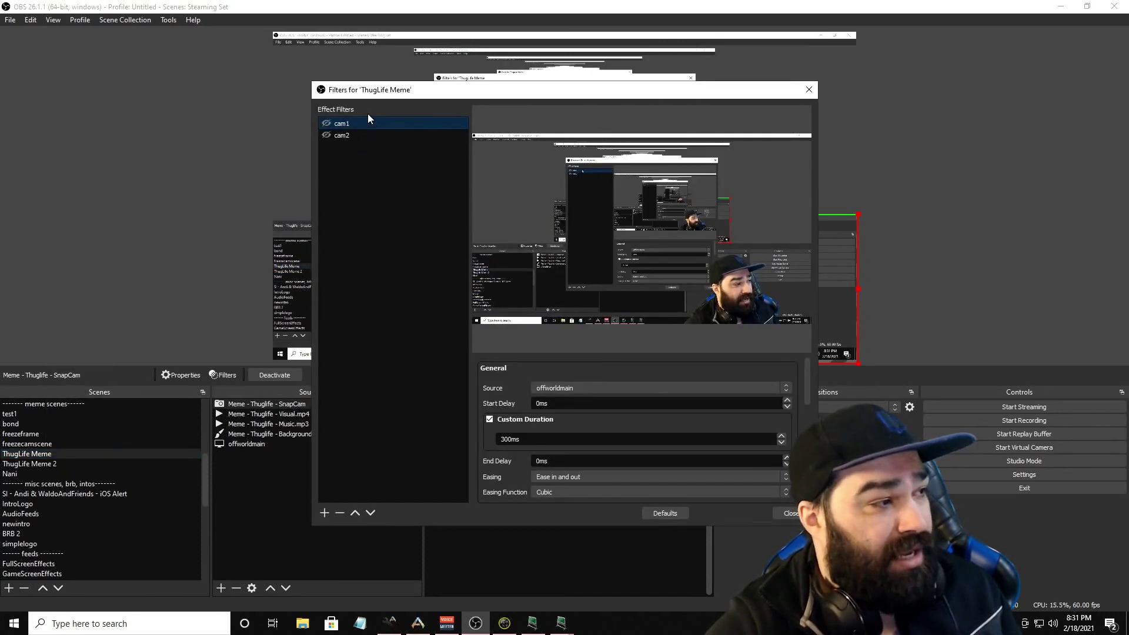
{"action": "left_click_drag", "start_coordinate": [383, 94], "coordinate": [135, 73]}
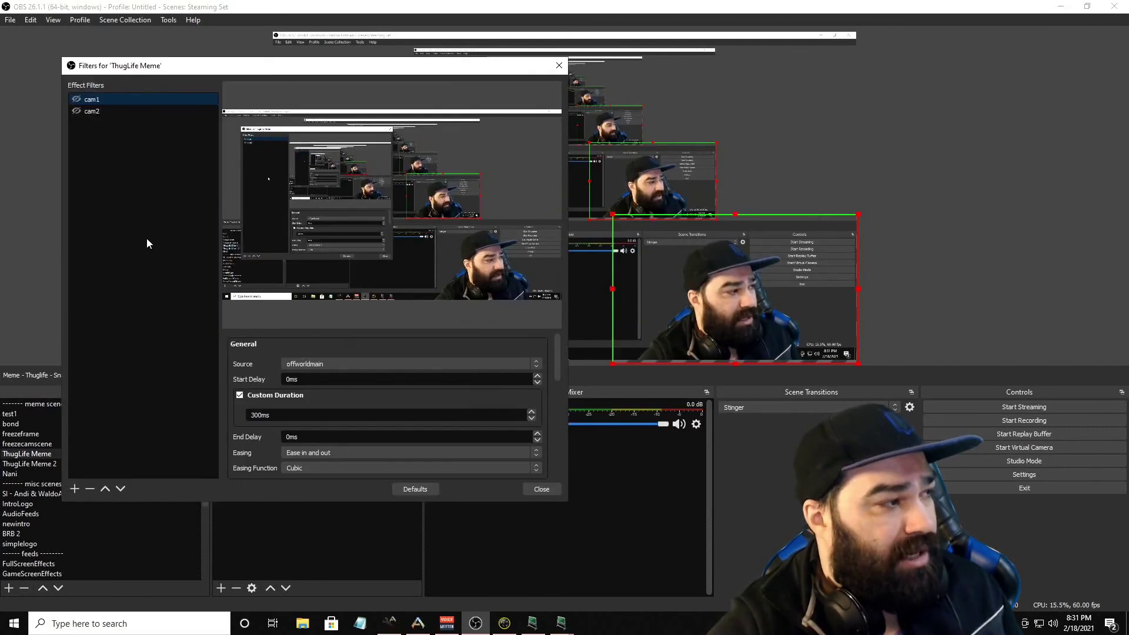
{"action": "left_click", "coordinate": [90, 489]}
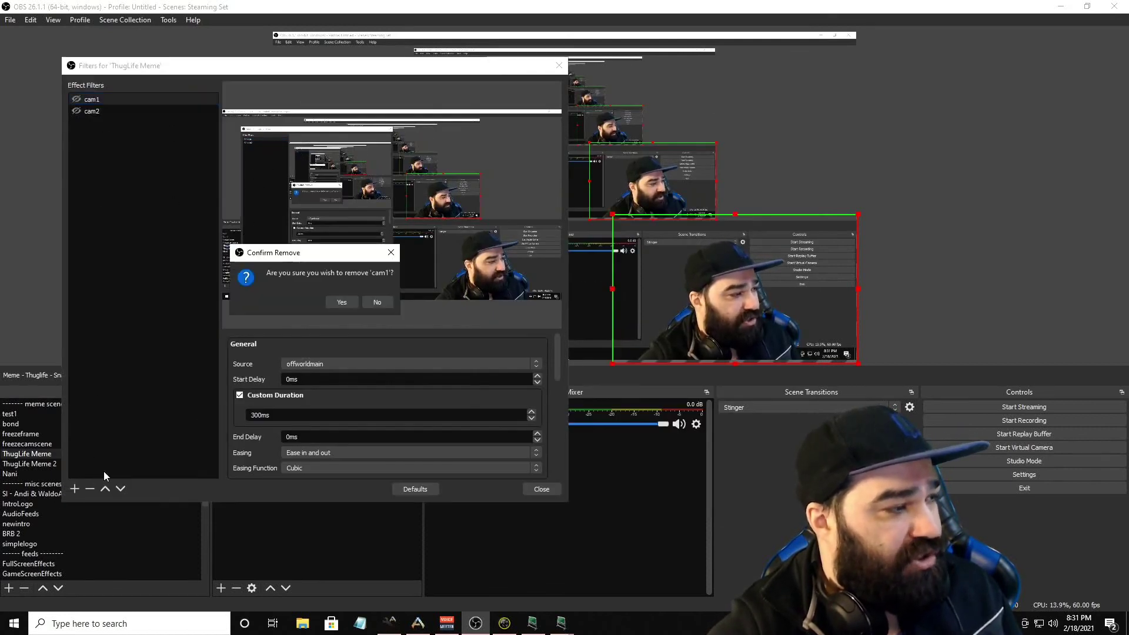
{"action": "left_click", "coordinate": [343, 302]}
{"action": "left_click", "coordinate": [90, 488]}
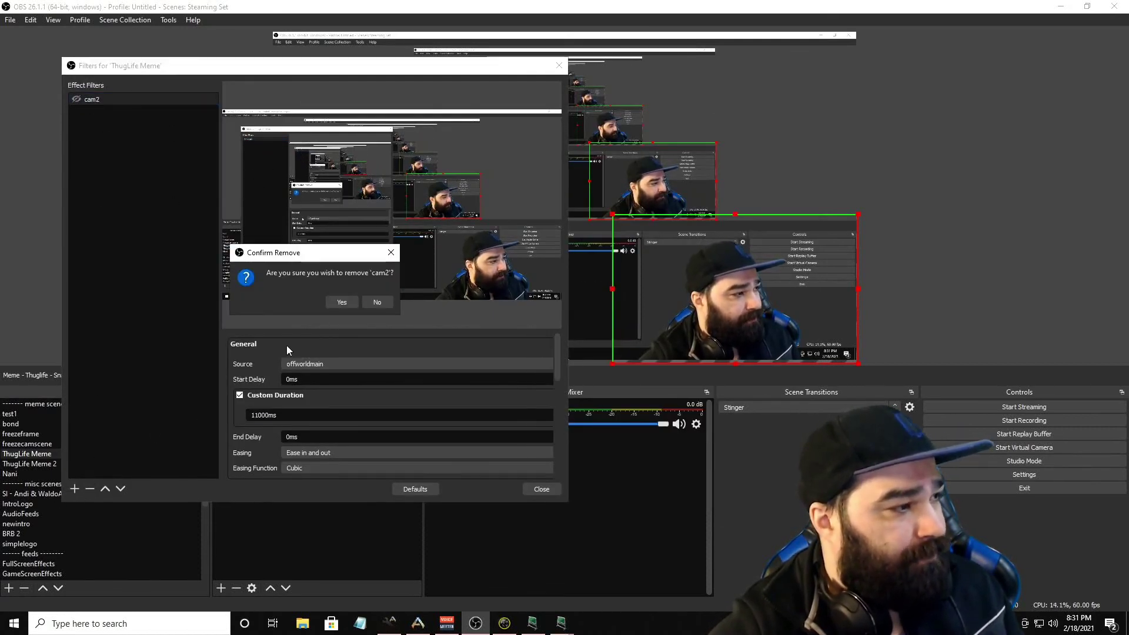
{"action": "left_click", "coordinate": [342, 302]}
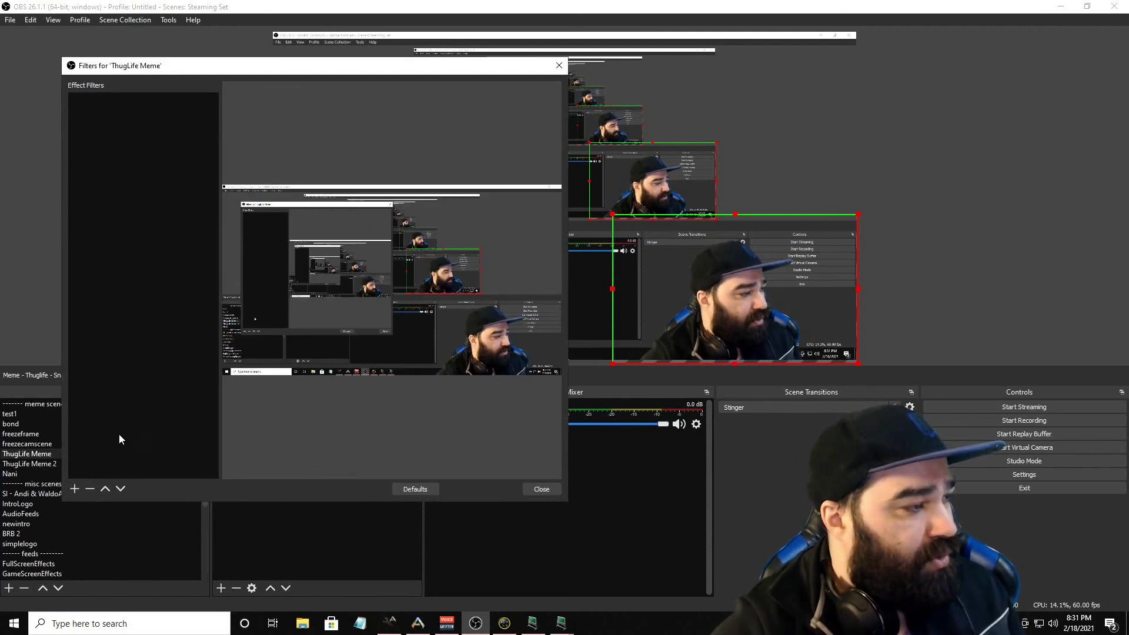
Step: Add a Move Source filter named "cam1" to the ThugLife Meme scene with "Meme - Thuglife - SnapCam" as its source
{"action": "left_click", "coordinate": [75, 488]}
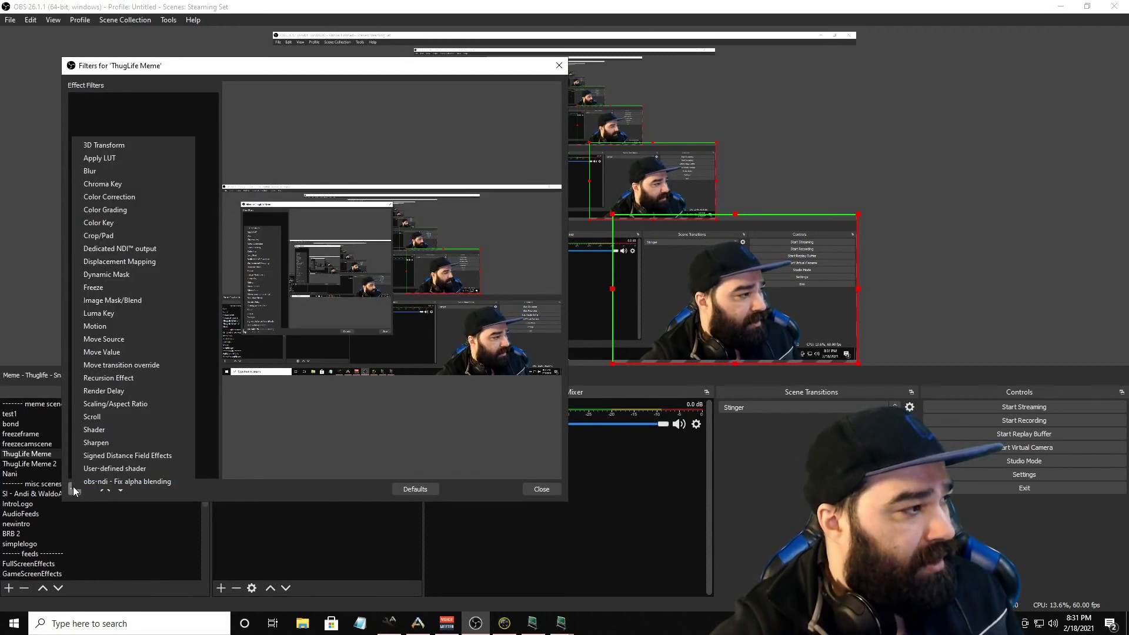
{"action": "left_click", "coordinate": [144, 339]}
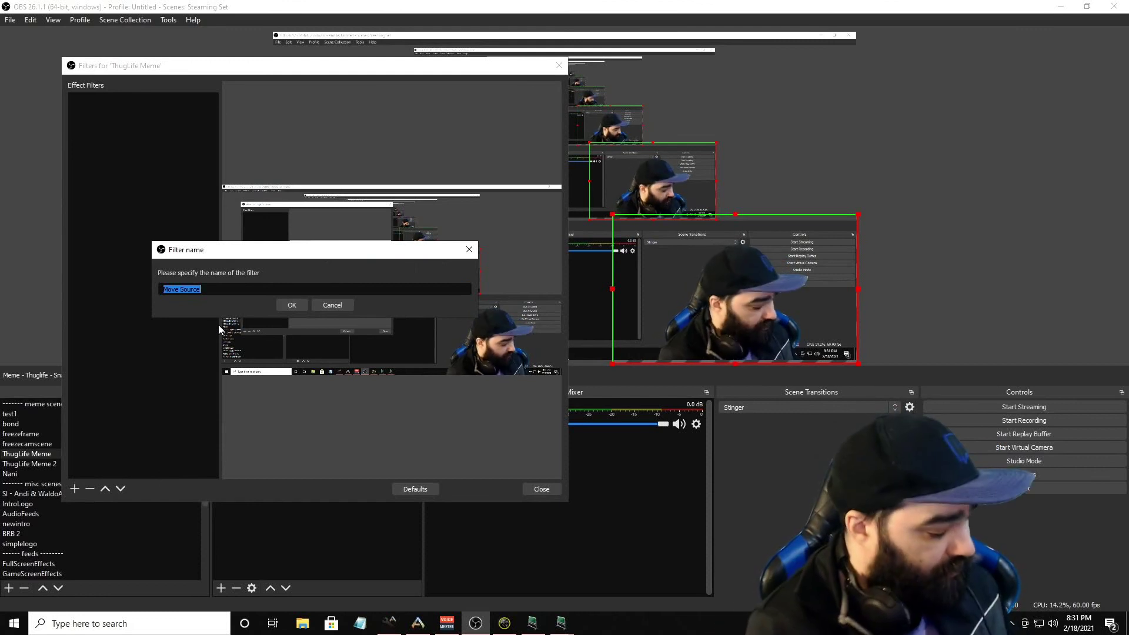
{"action": "type", "text": "cam1"}
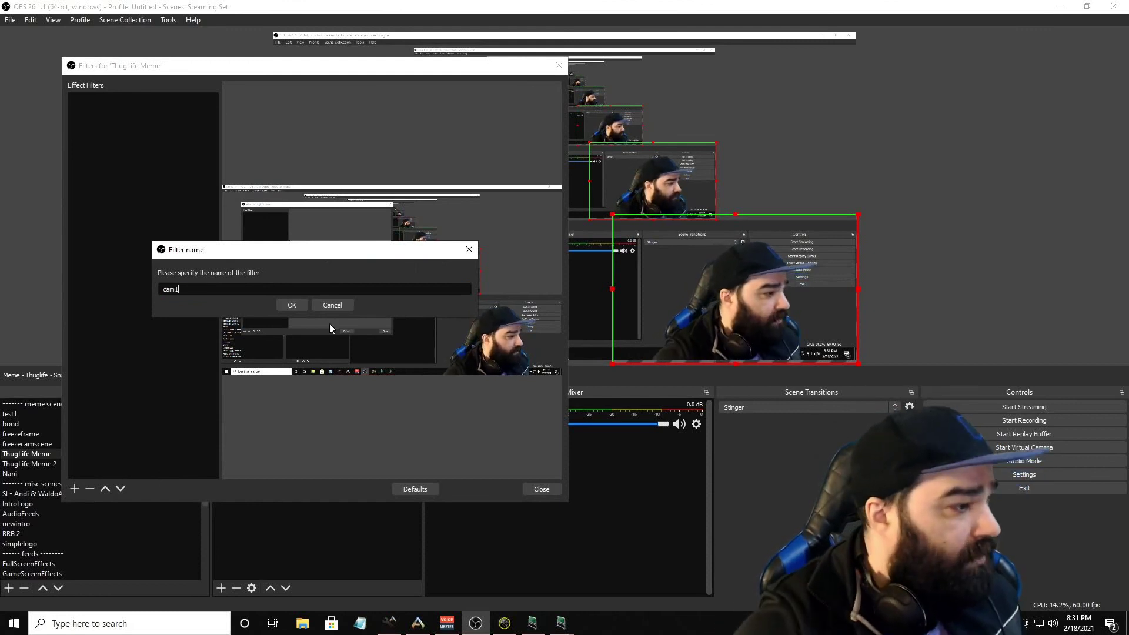
{"action": "left_click", "coordinate": [291, 304]}
{"action": "left_click", "coordinate": [390, 360]}
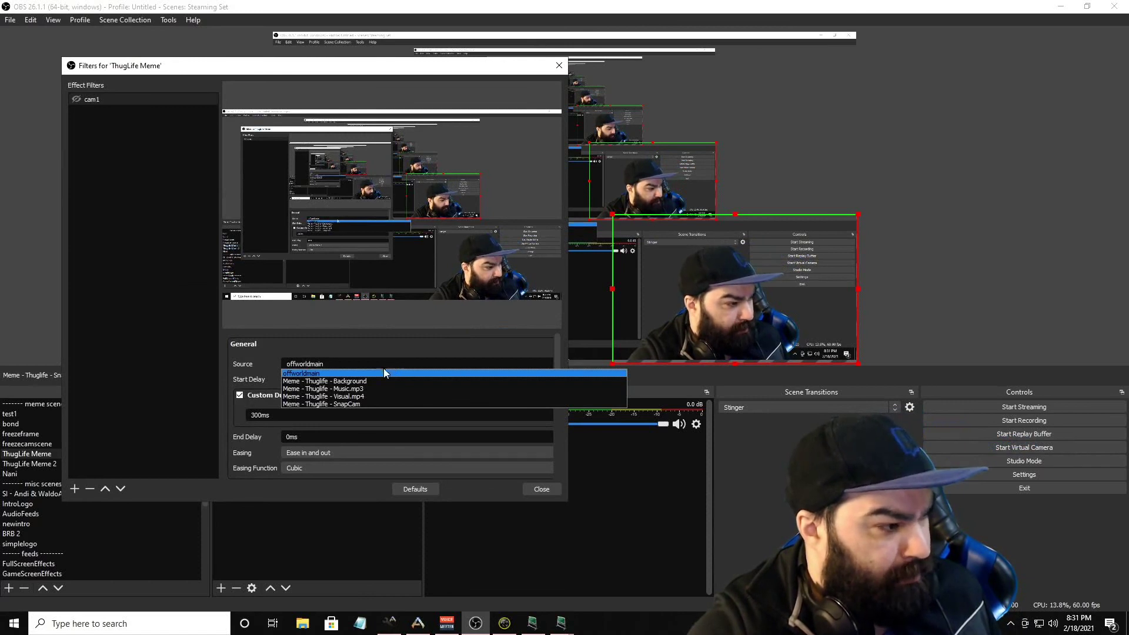
{"action": "left_click", "coordinate": [381, 404]}
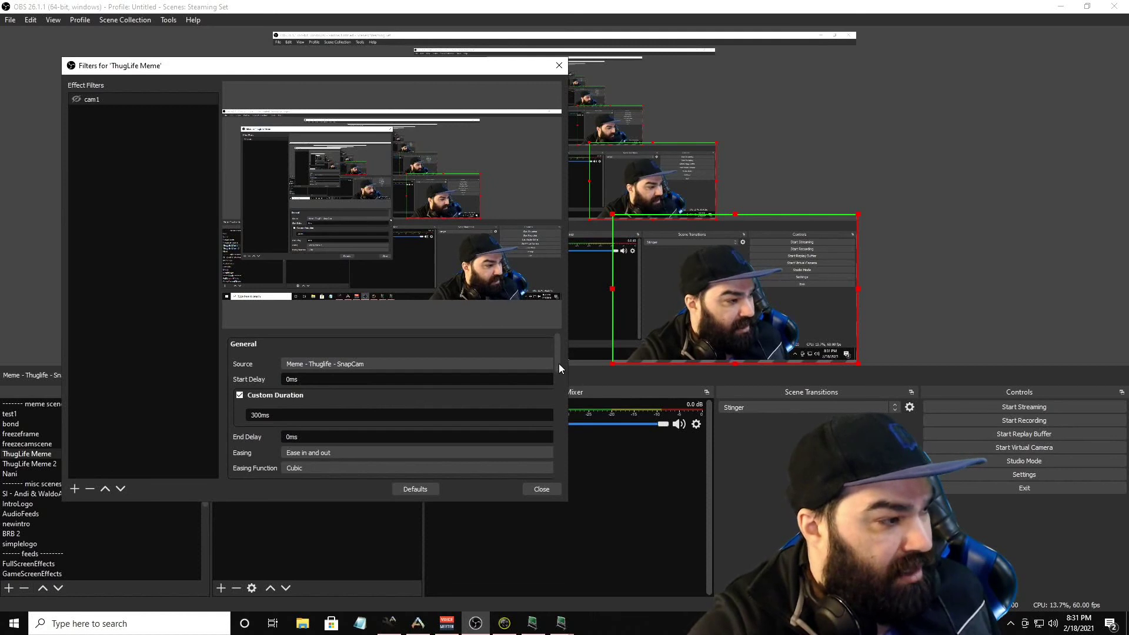
{"action": "left_click_drag", "start_coordinate": [558, 363], "coordinate": [558, 369]}
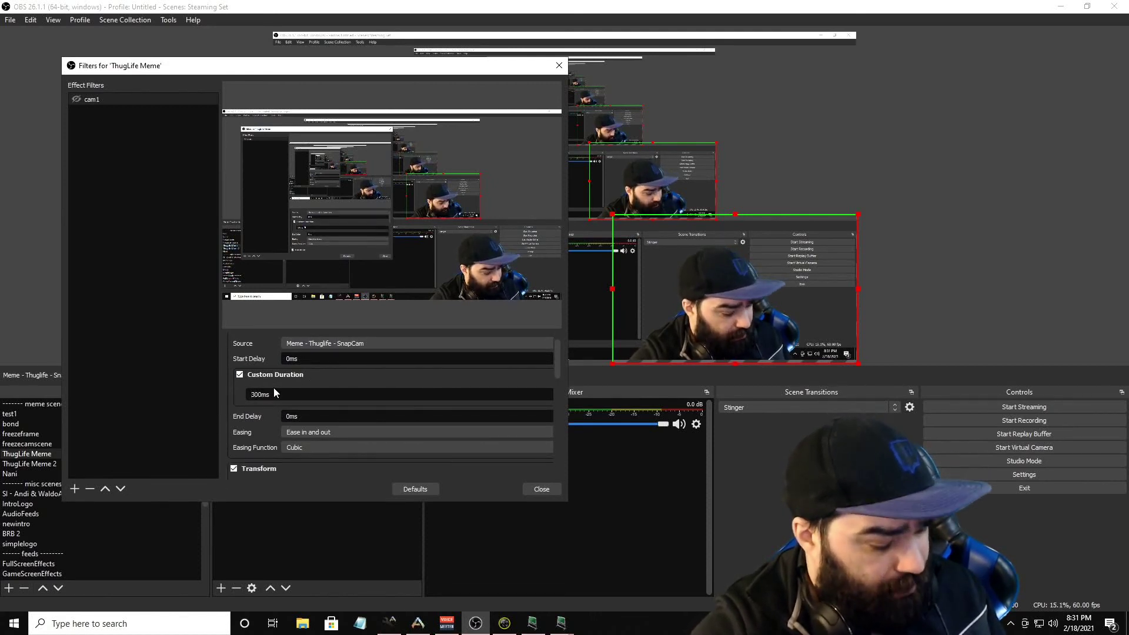
Step: Set the cam1 filter's custom duration to 13000 ms and its easing to No easing
{"action": "type", "text": "30"}
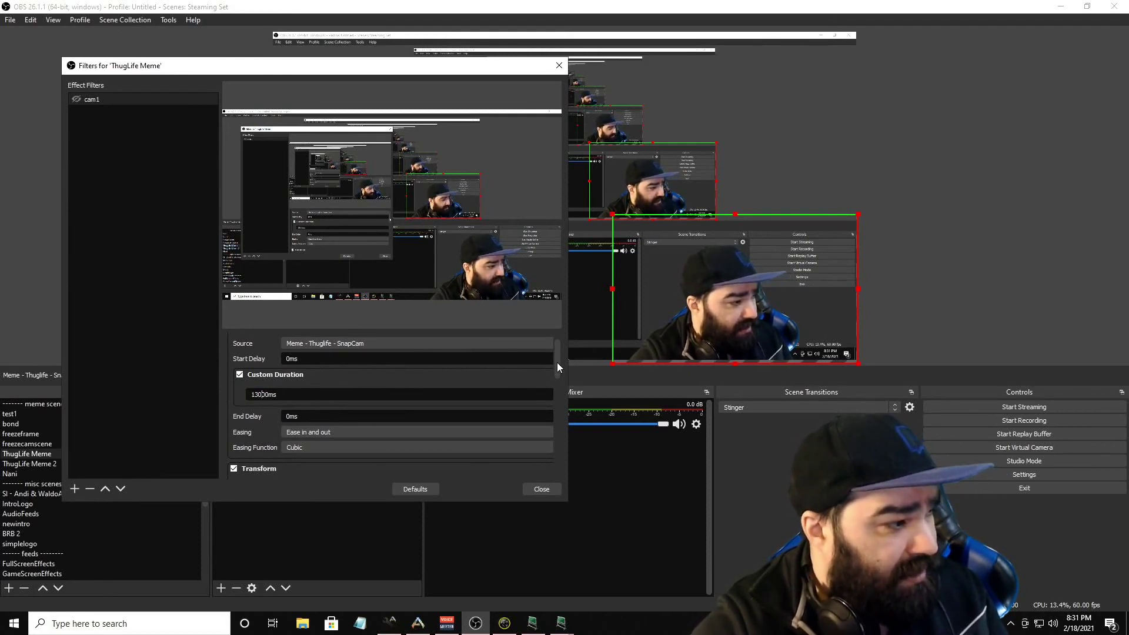
{"action": "left_click_drag", "start_coordinate": [556, 363], "coordinate": [559, 463]}
{"action": "left_click", "coordinate": [492, 375]}
{"action": "left_click", "coordinate": [487, 371]}
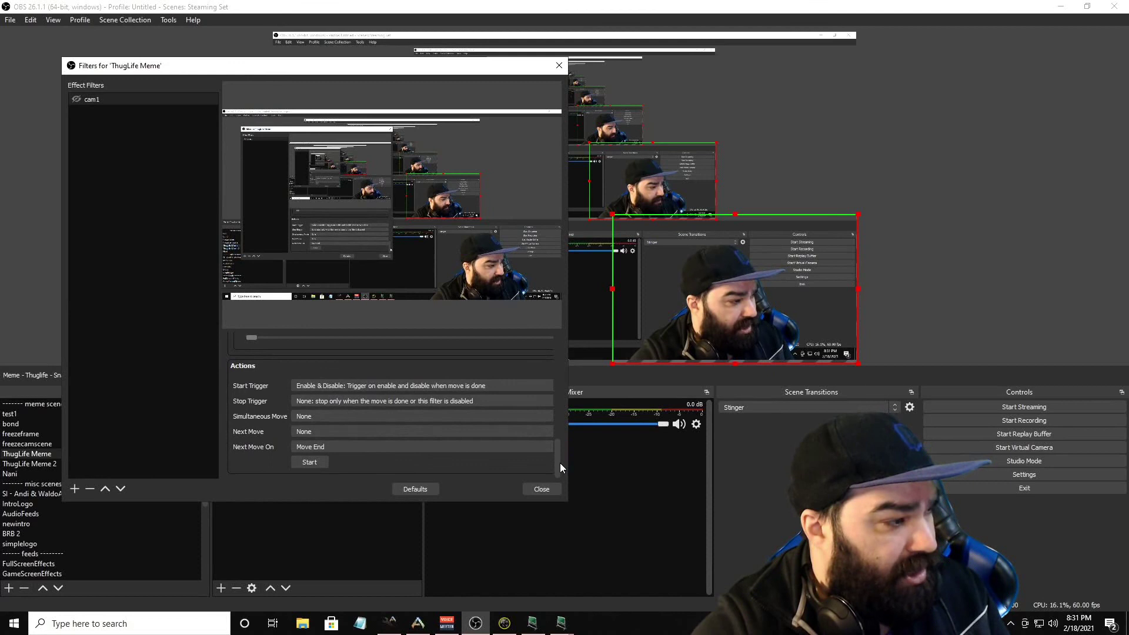
Step: Set cam1's start trigger to Enable & Disable, triggering on enable and disable when the move is done, and review its transform
{"action": "left_click", "coordinate": [421, 386]}
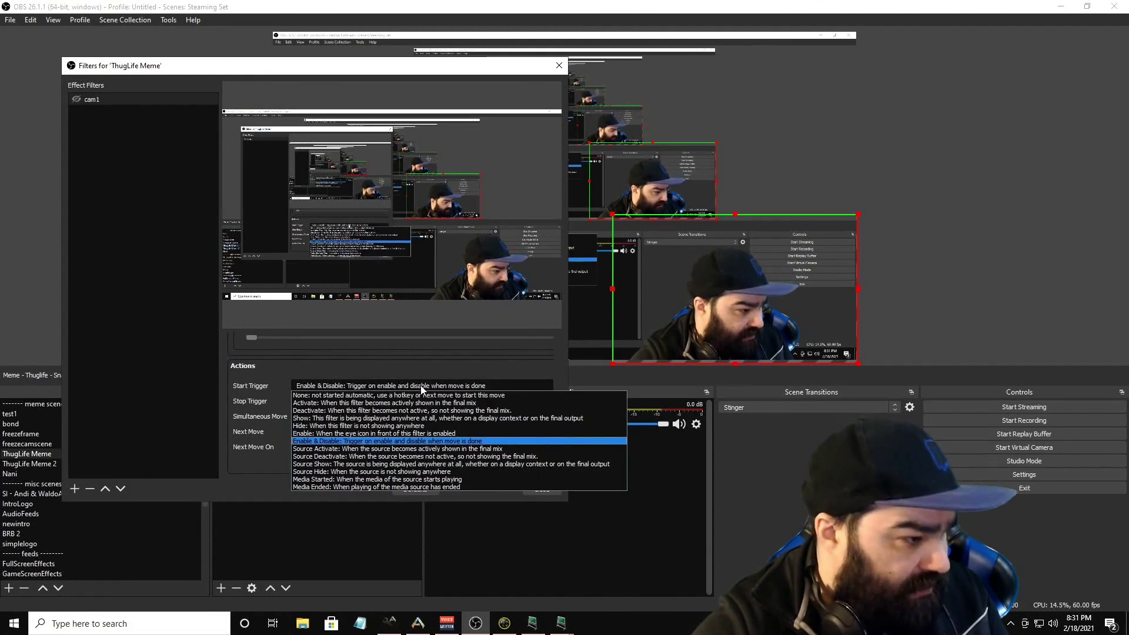
{"action": "left_click", "coordinate": [421, 442]}
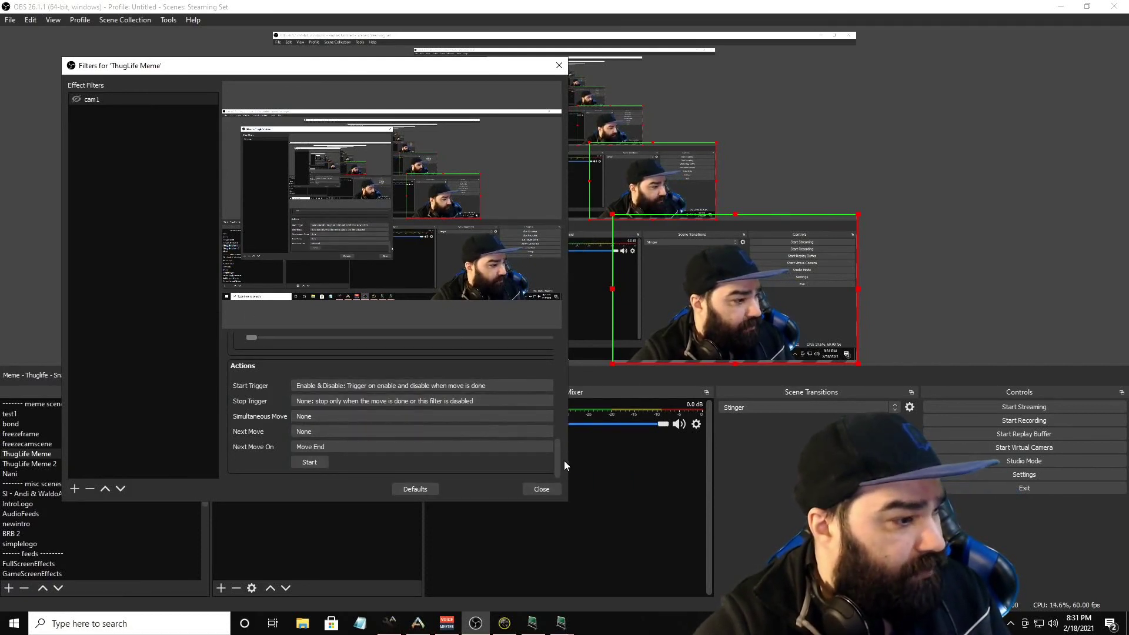
{"action": "left_click_drag", "start_coordinate": [556, 450], "coordinate": [552, 327]}
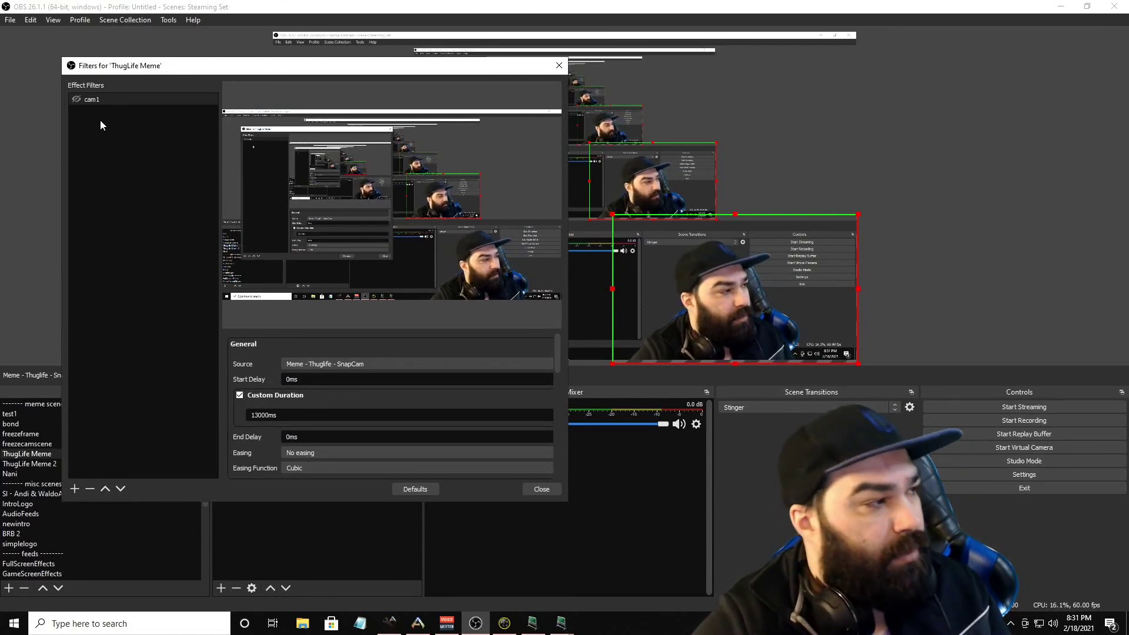
{"action": "left_click", "coordinate": [123, 98]}
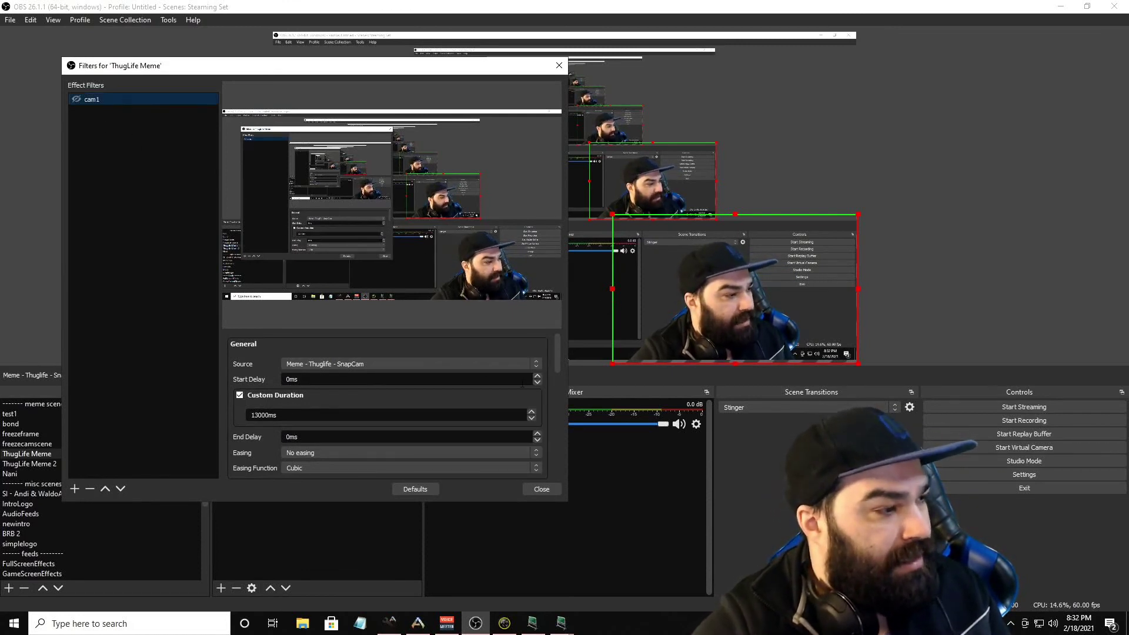
{"action": "left_click_drag", "start_coordinate": [555, 355], "coordinate": [559, 389]}
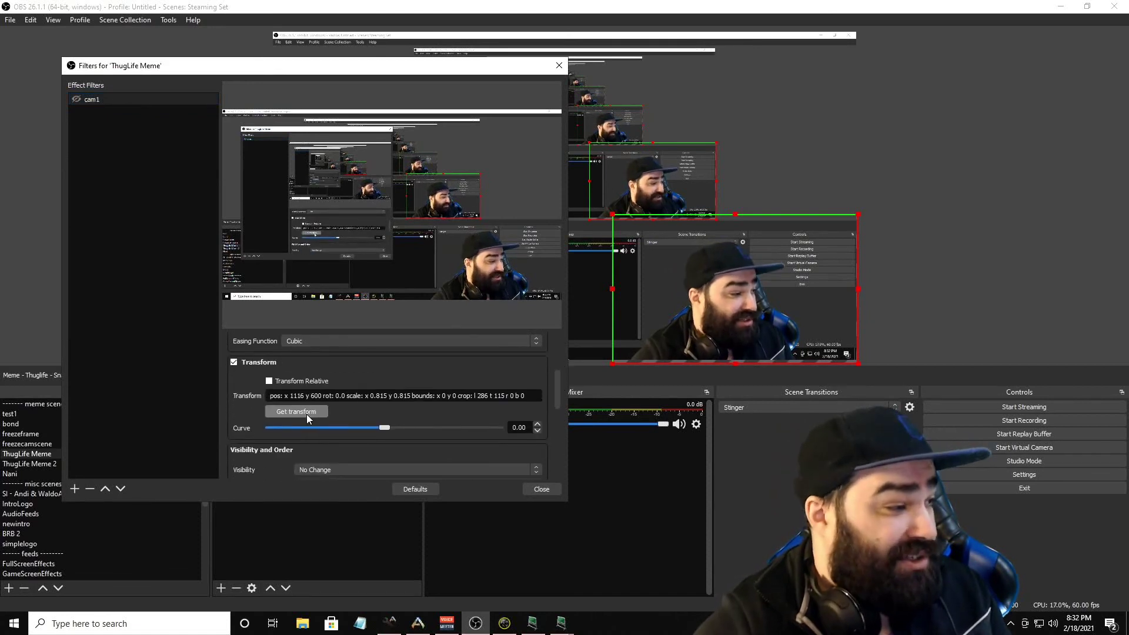
Step: Duplicate the cam1 filter and name the copy "cam2"
{"action": "right_click", "coordinate": [125, 97]}
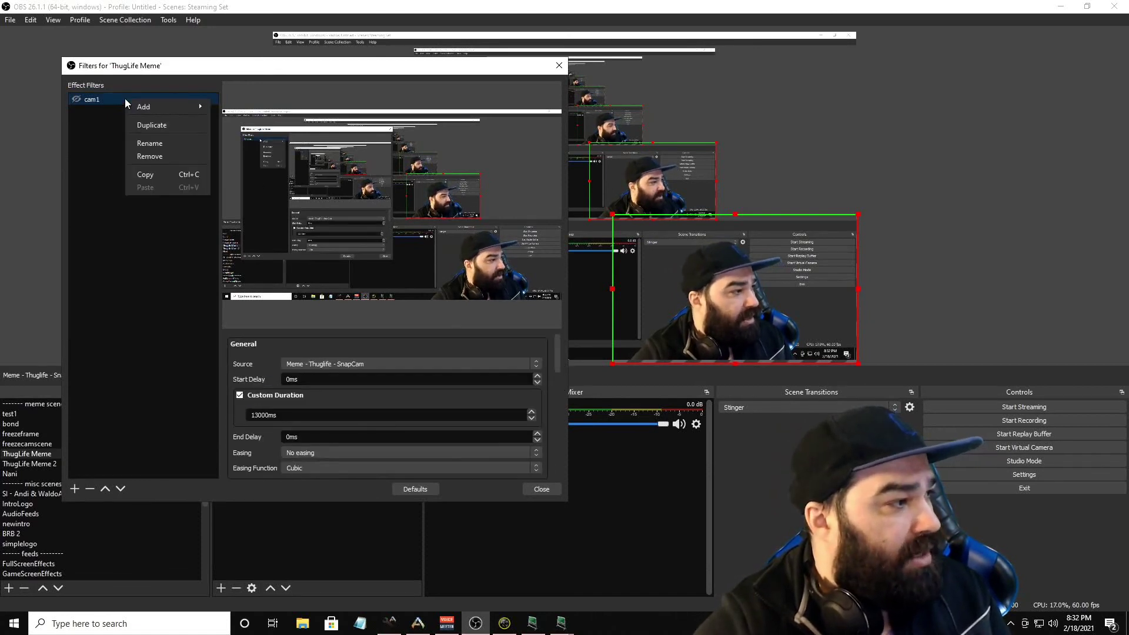
{"action": "left_click", "coordinate": [150, 125]}
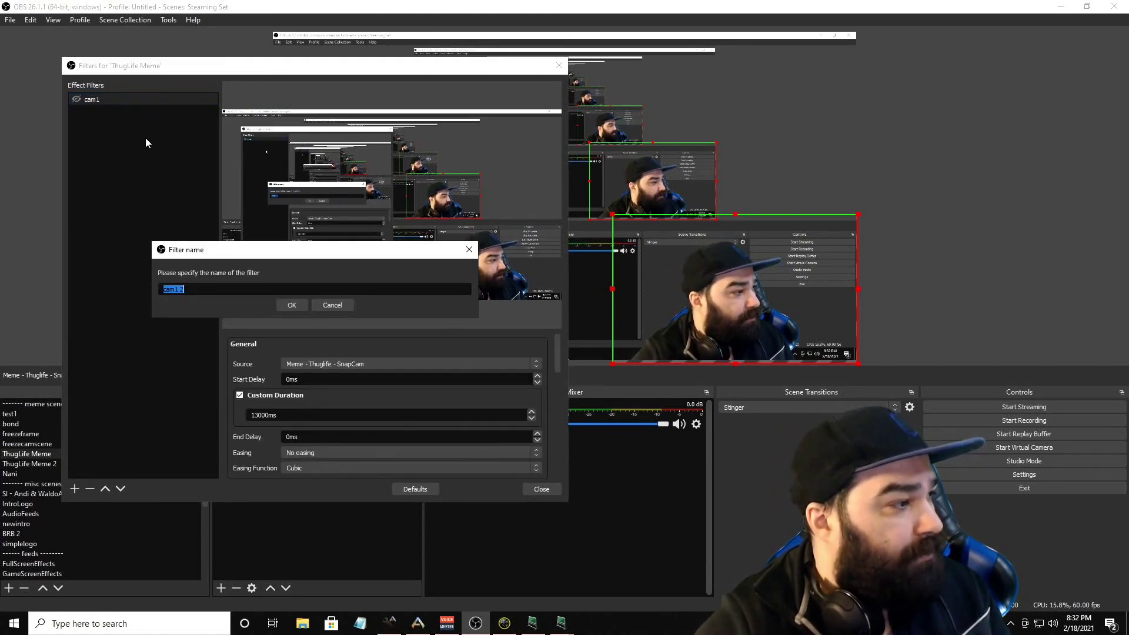
{"action": "left_click", "coordinate": [254, 288]}
{"action": "key", "text": "shift+Left"}
{"action": "key", "text": "shift+Left"}
{"action": "key", "text": "shift+Left"}
{"action": "type", "text": "2"}
{"action": "left_click", "coordinate": [292, 304]}
Step: Enlarge the SnapCam source in the preview to a scale of about 1.088 and capture its transform in the cam2 filter
{"action": "left_click", "coordinate": [669, 234]}
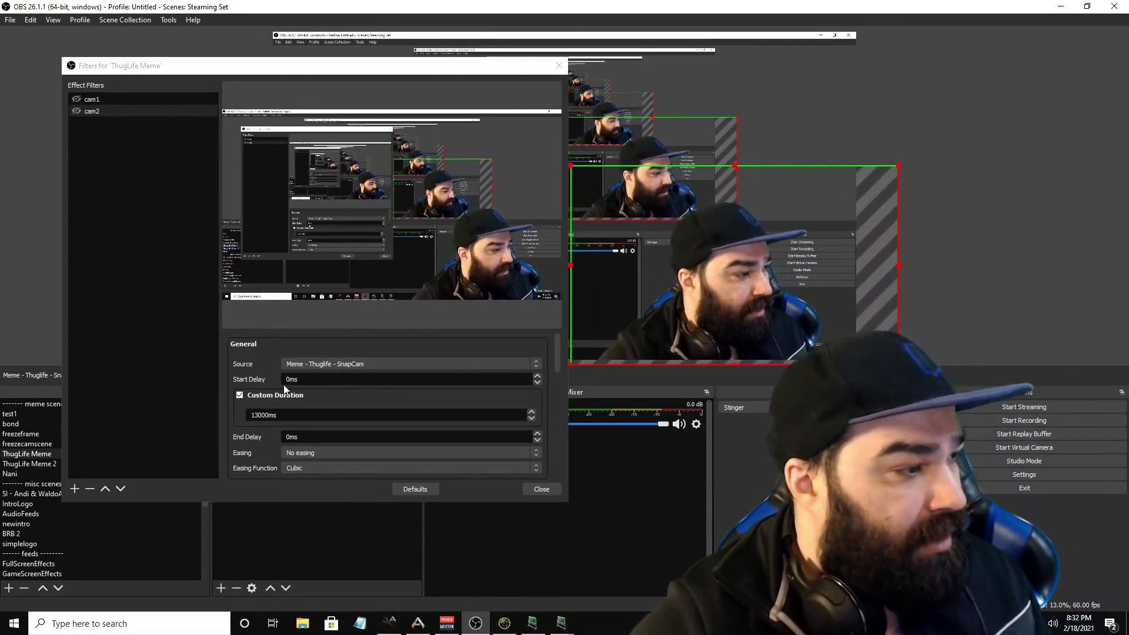
{"action": "left_click", "coordinate": [559, 375]}
{"action": "left_click_drag", "start_coordinate": [555, 368], "coordinate": [556, 389]}
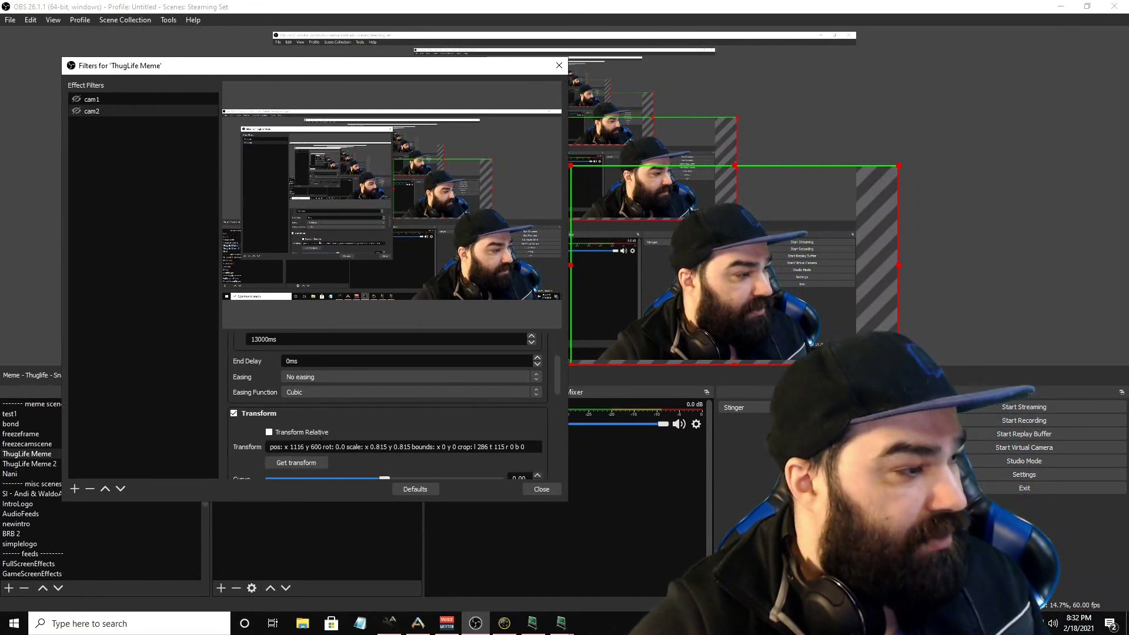
Step: Trigger cam1 and cam2 to test the camera moves, and set cam1's custom duration to 300 ms
{"action": "left_click", "coordinate": [76, 100]}
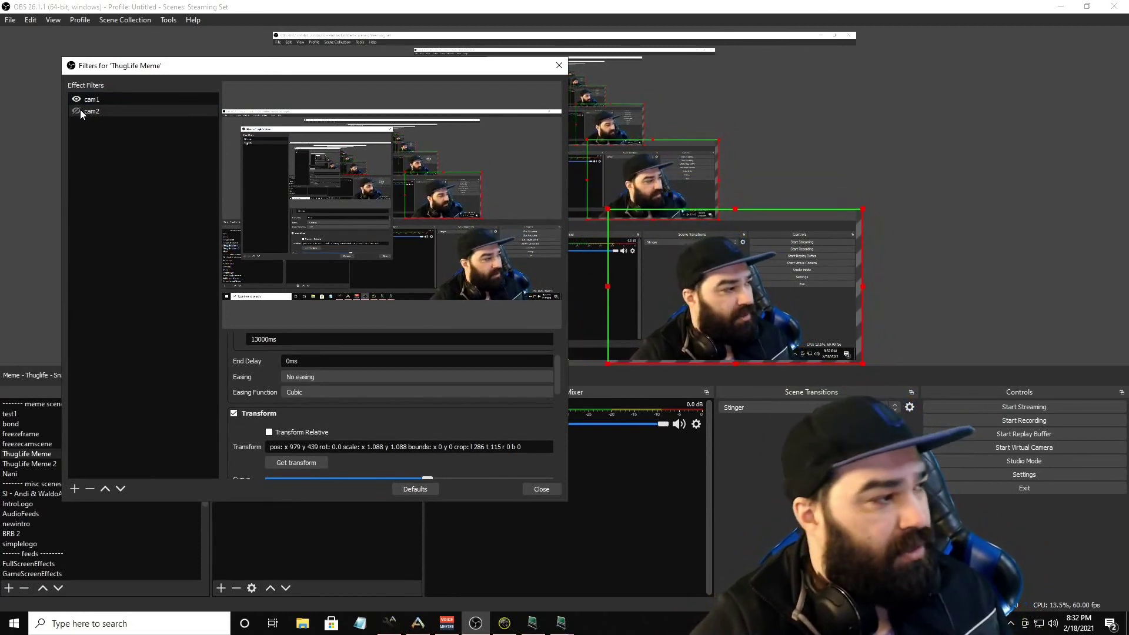
{"action": "left_click", "coordinate": [92, 101]}
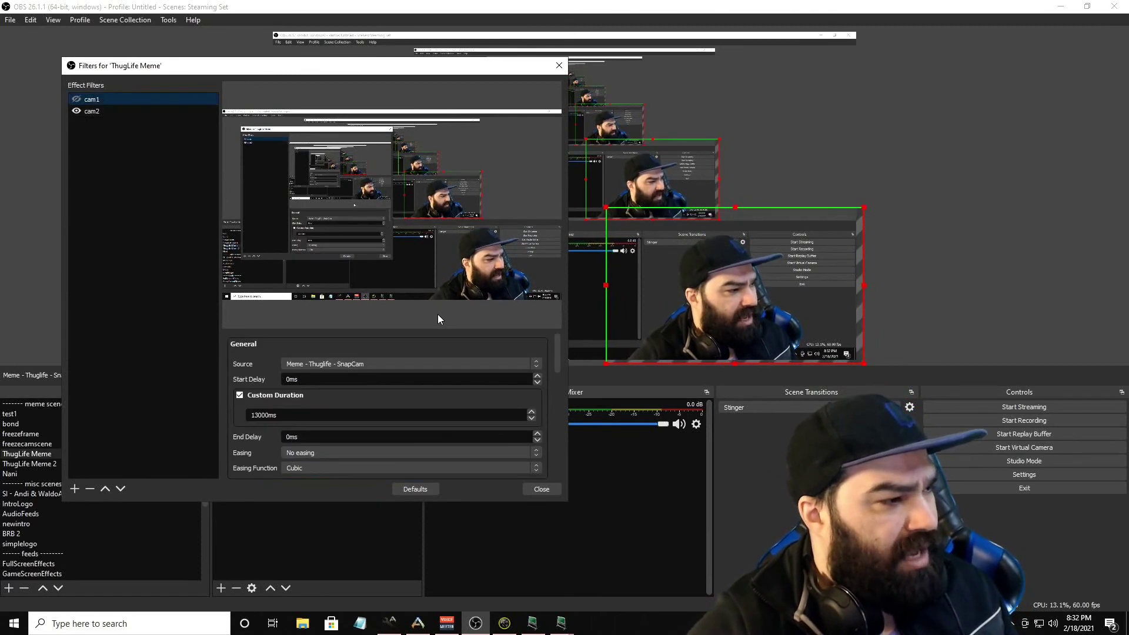
{"action": "left_click_drag", "start_coordinate": [554, 366], "coordinate": [240, 383]}
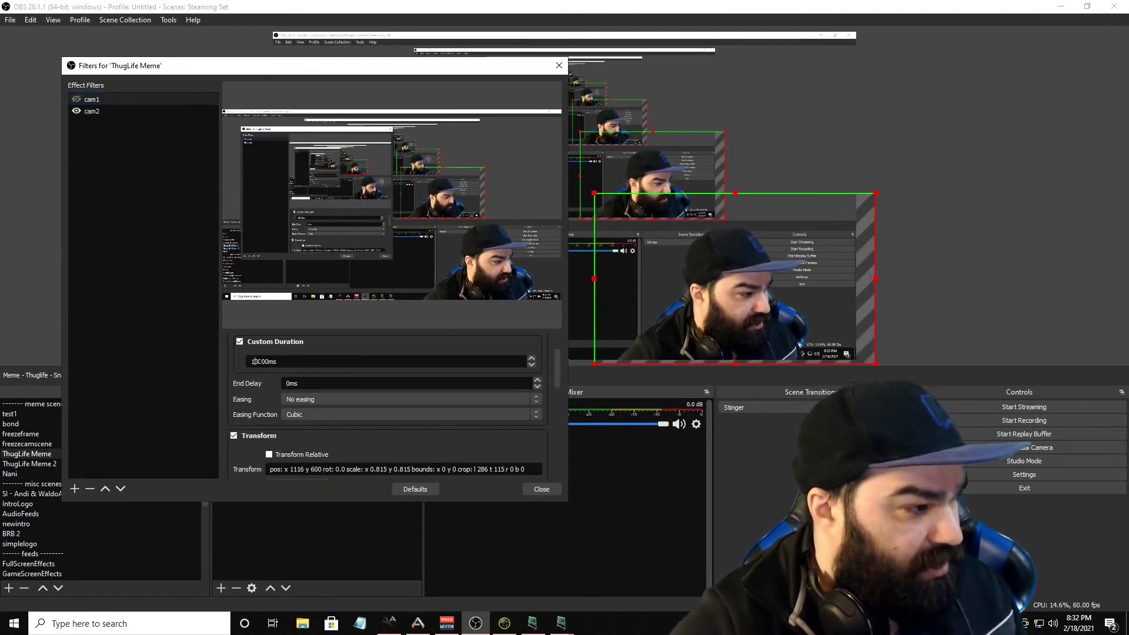
{"action": "double_click", "coordinate": [255, 361]}
{"action": "type", "text": "3000"}
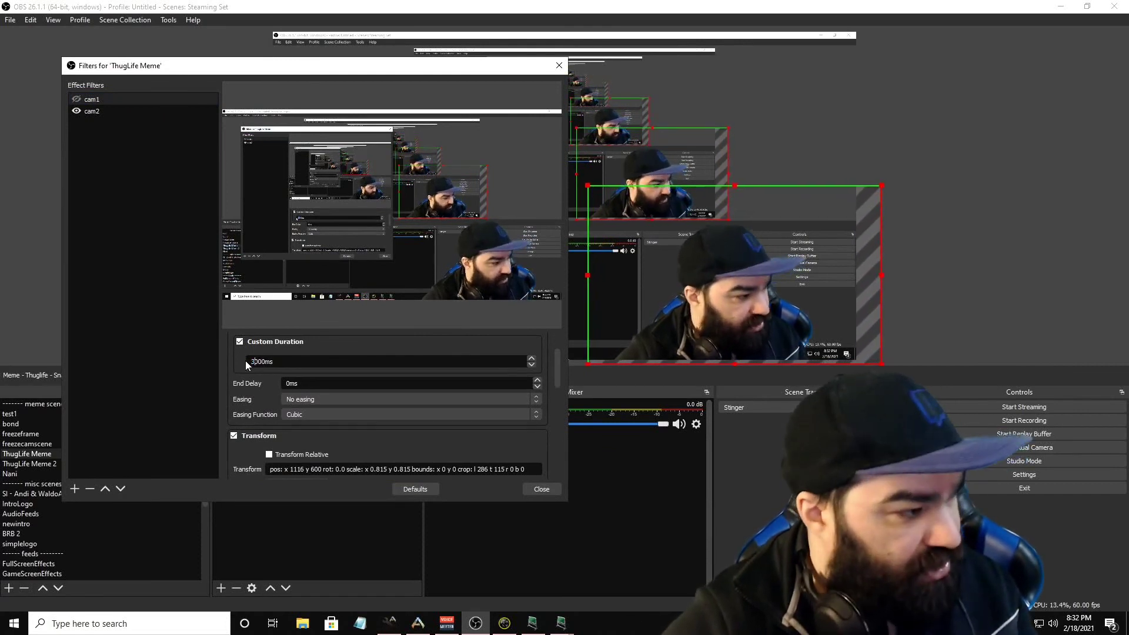
{"action": "key", "text": "Delete"}
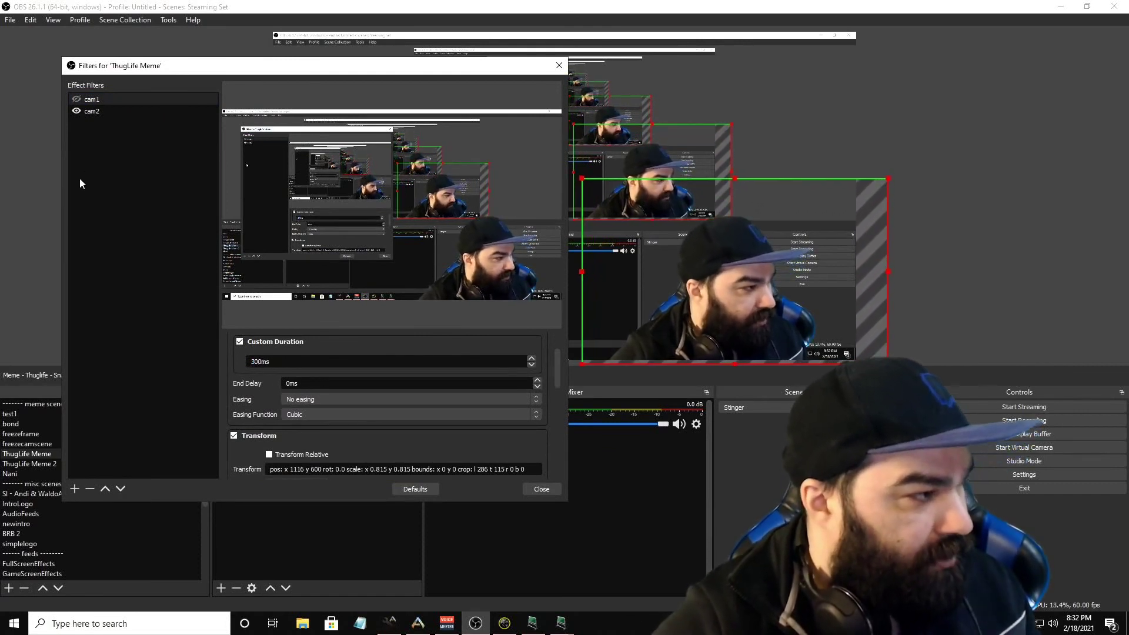
Step: Retest the camera moves with cam1 and cam2, and close the ThugLife Meme scene's filters
{"action": "left_click", "coordinate": [87, 110]}
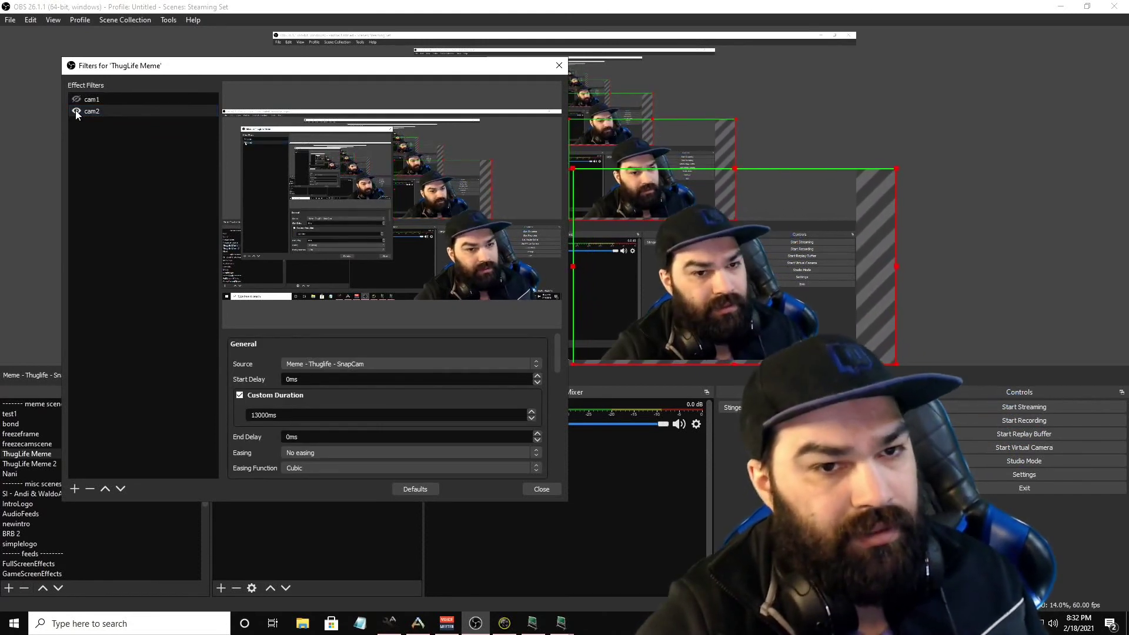
{"action": "left_click", "coordinate": [77, 101]}
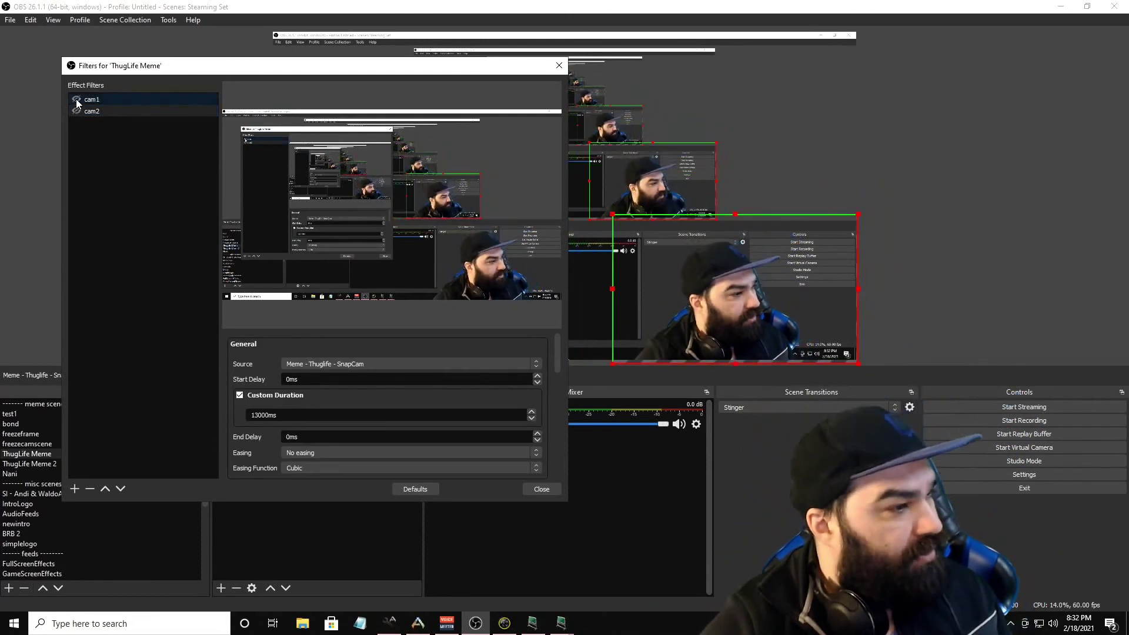
{"action": "left_click", "coordinate": [76, 99]}
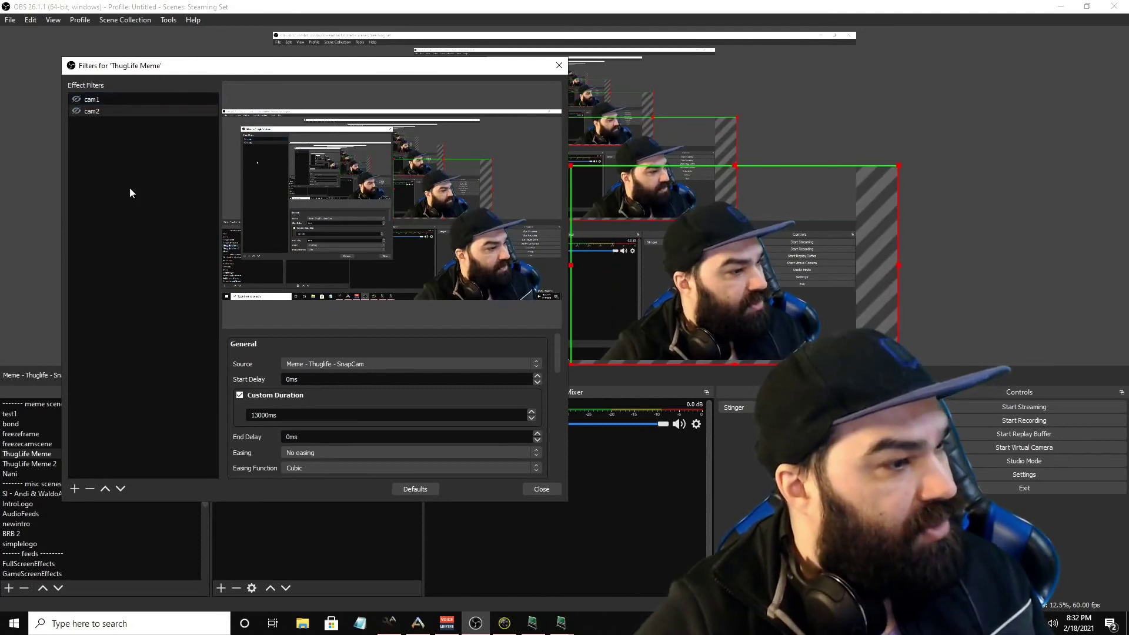
{"action": "left_click", "coordinate": [541, 490]}
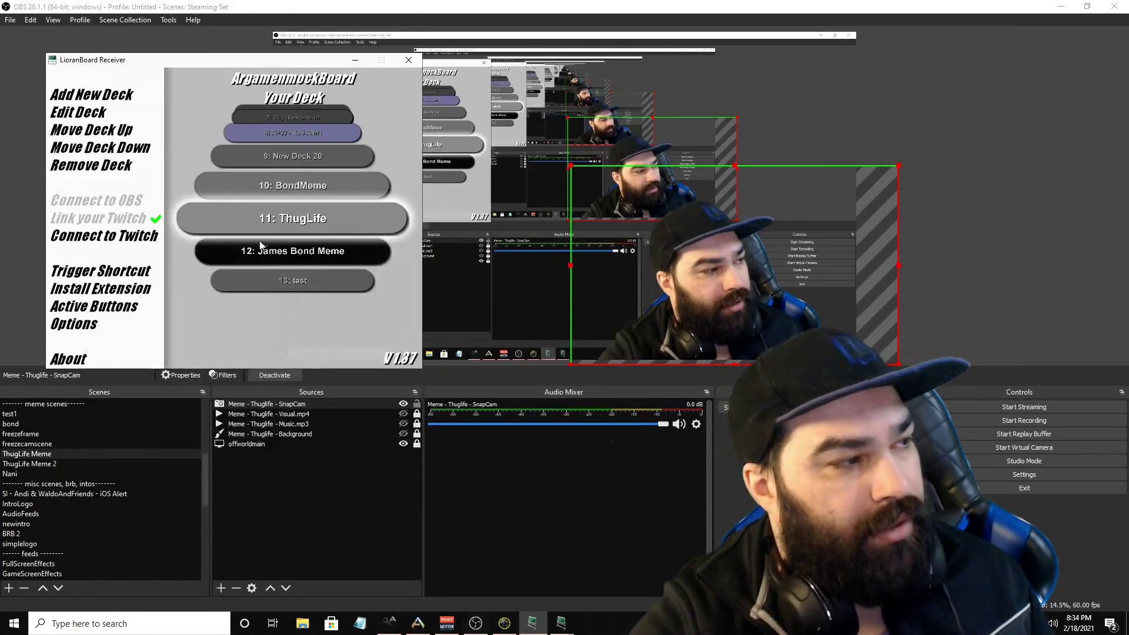
Step: Switch to LioranBoard Receiver and open the ThugLife deck for editing
{"action": "scroll", "coordinate": [288, 227], "scroll_direction": "down", "scroll_amount": 2}
{"action": "scroll", "coordinate": [294, 231], "scroll_direction": "up", "scroll_amount": 1}
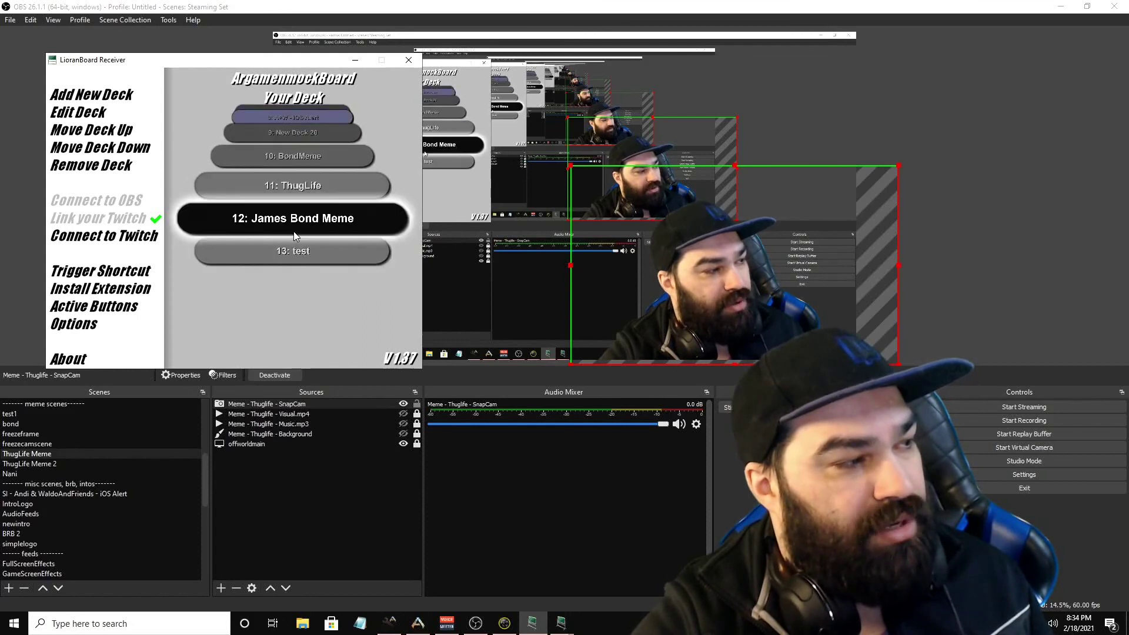
{"action": "scroll", "coordinate": [294, 231], "scroll_direction": "up", "scroll_amount": 1}
{"action": "left_click", "coordinate": [313, 224]}
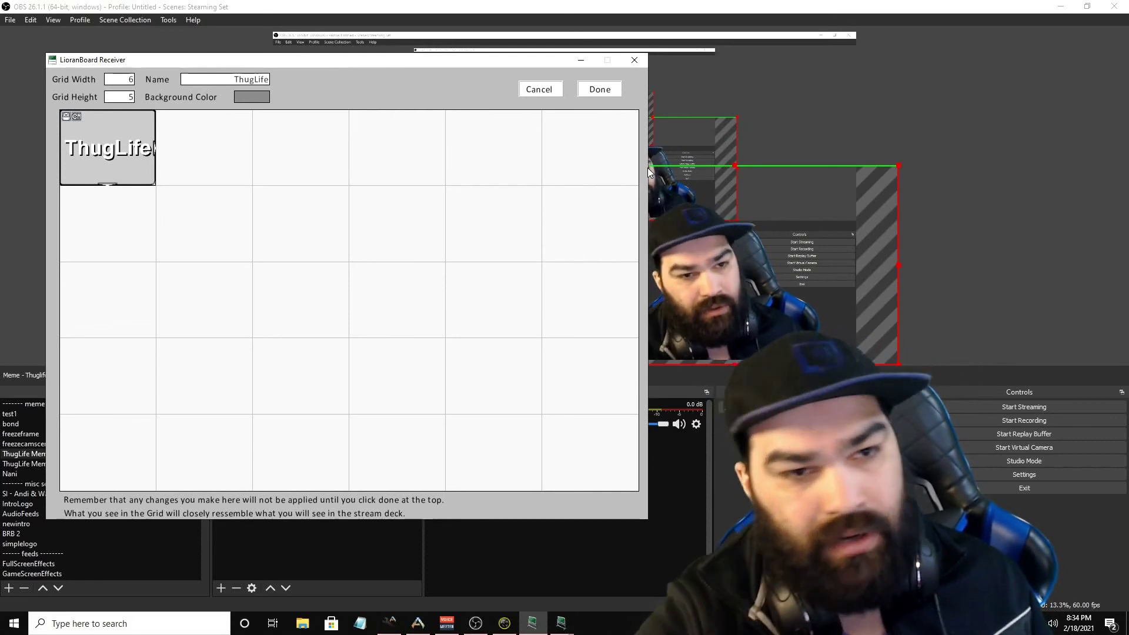
Step: Review the key presses, delays and durations in the ThugLife button's keyboard macro
{"action": "right_click", "coordinate": [125, 162]}
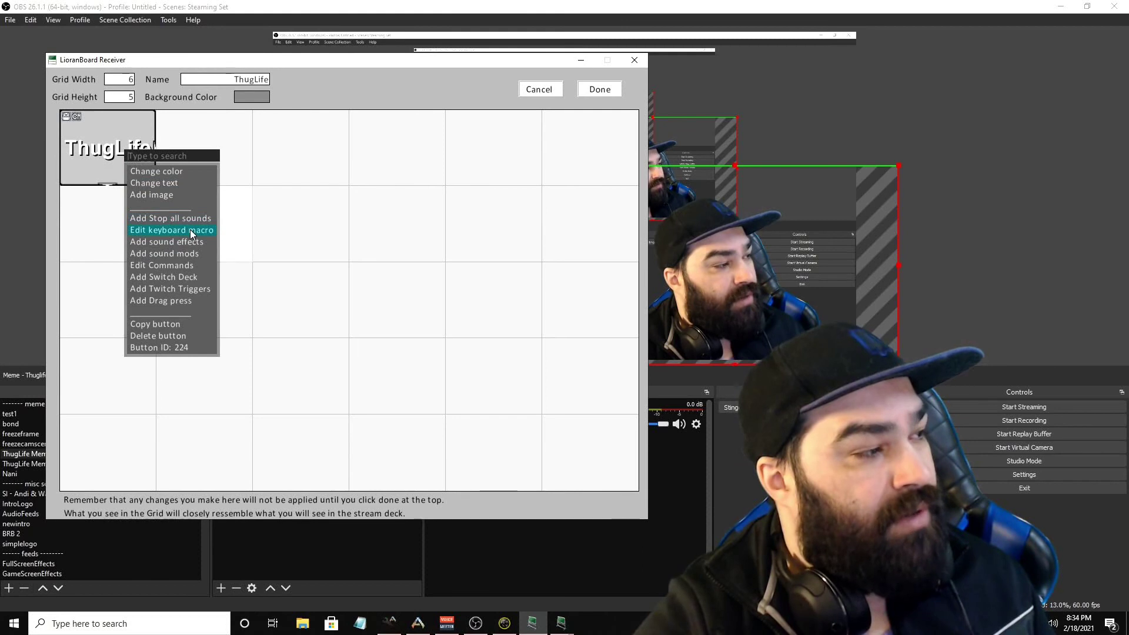
{"action": "left_click", "coordinate": [211, 230]}
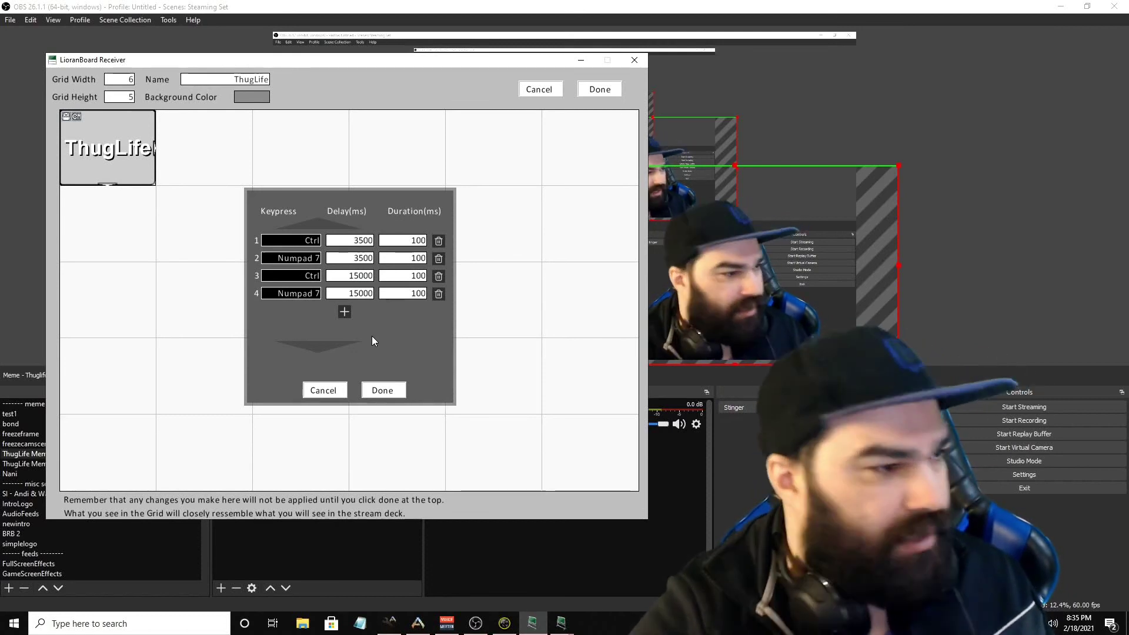
{"action": "left_click", "coordinate": [384, 390]}
Step: Review the ThugLife button's commands, from activating the assets through the reset actions, with their filters, visibility states and delays
{"action": "right_click", "coordinate": [130, 155]}
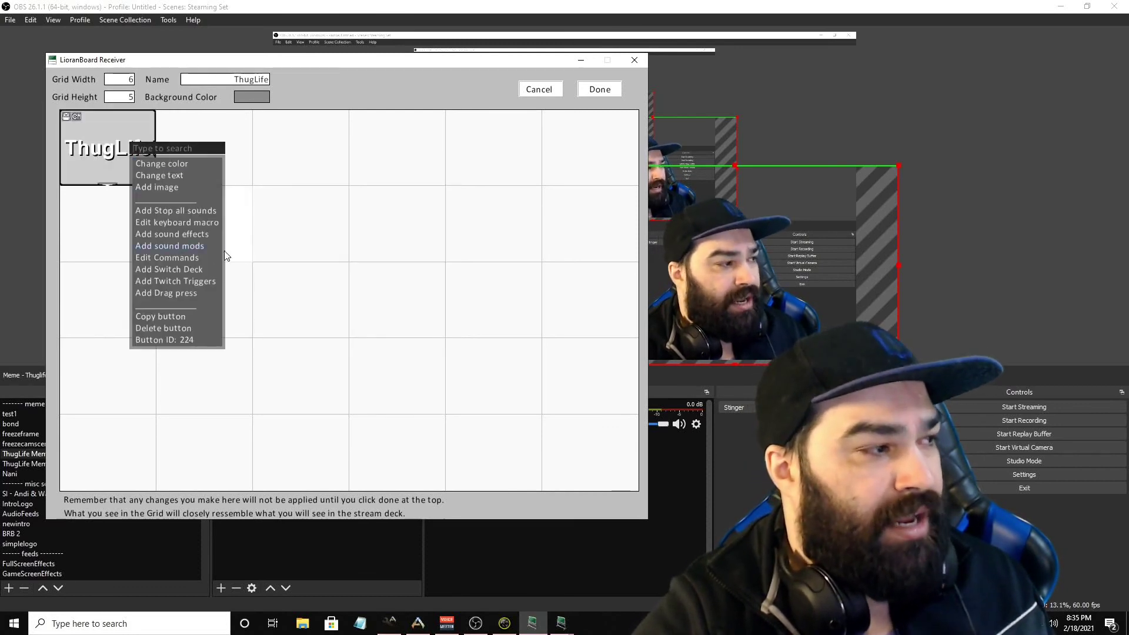
{"action": "left_click", "coordinate": [201, 259]}
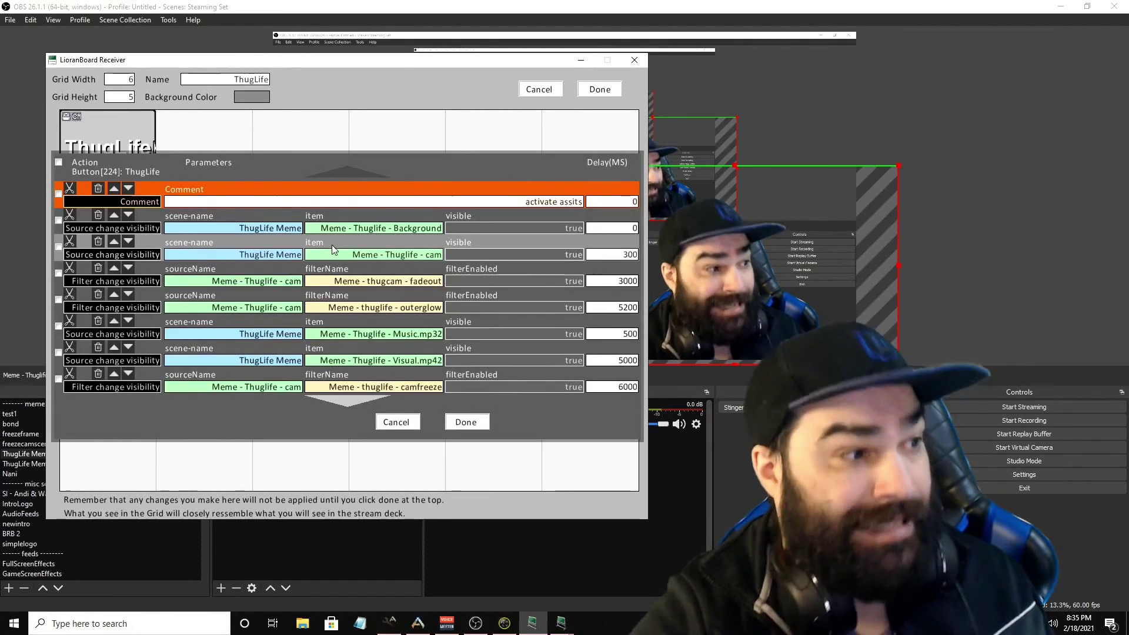
{"action": "left_click_drag", "start_coordinate": [411, 57], "coordinate": [382, 39]}
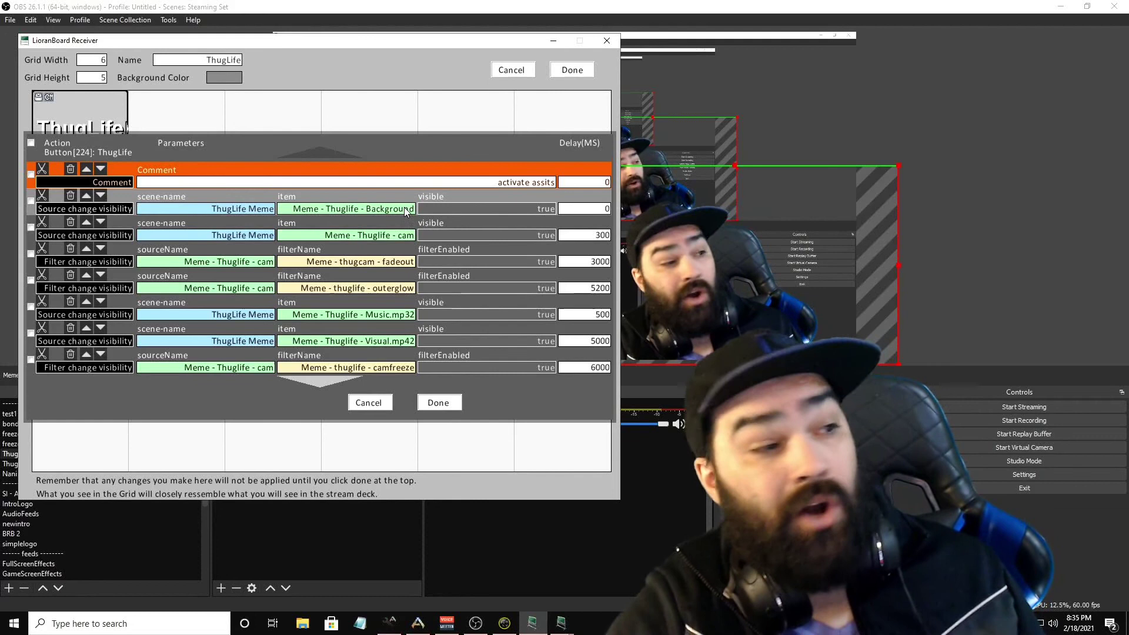
{"action": "scroll", "coordinate": [409, 302], "scroll_direction": "down", "scroll_amount": 1}
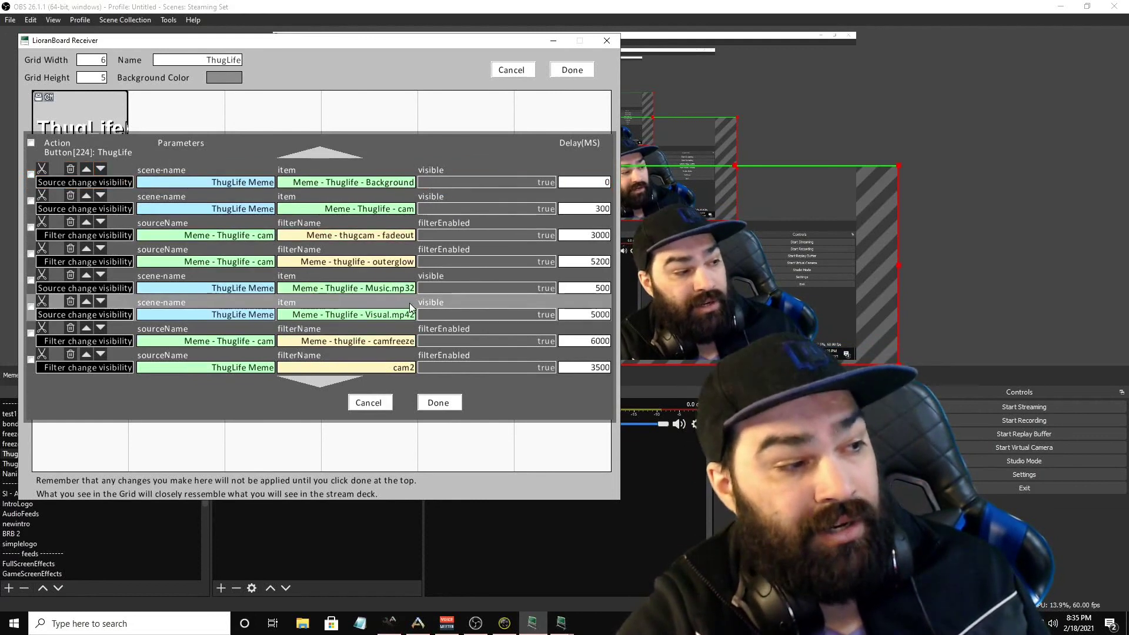
{"action": "scroll", "coordinate": [372, 291], "scroll_direction": "down", "scroll_amount": 1}
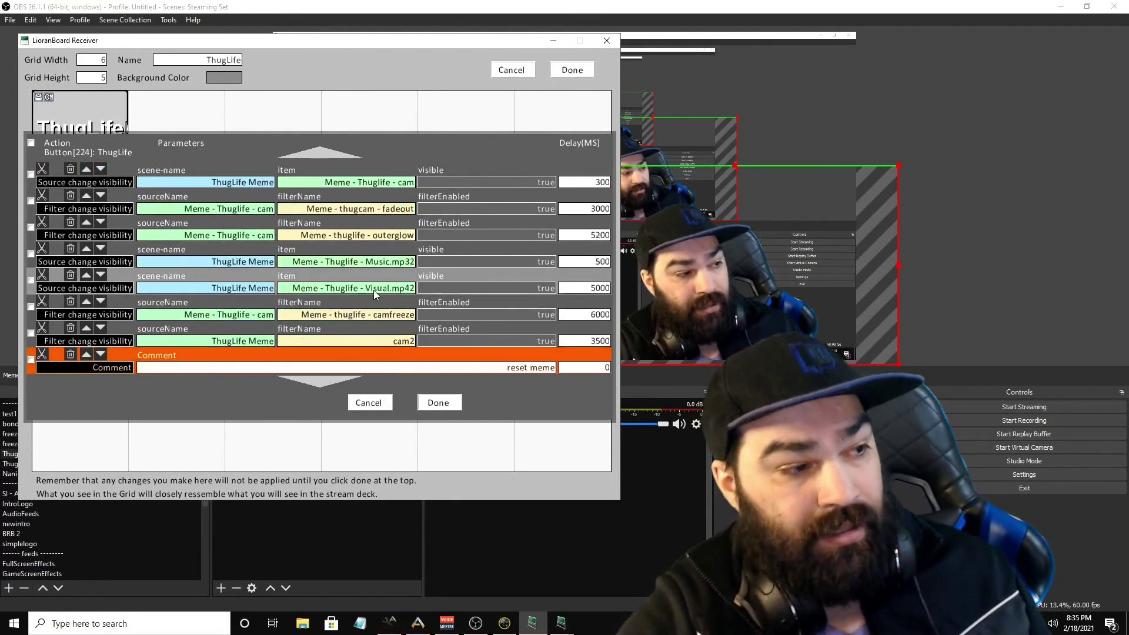
{"action": "scroll", "coordinate": [372, 291], "scroll_direction": "down", "scroll_amount": 8}
{"action": "scroll", "coordinate": [383, 239], "scroll_direction": "up", "scroll_amount": 5}
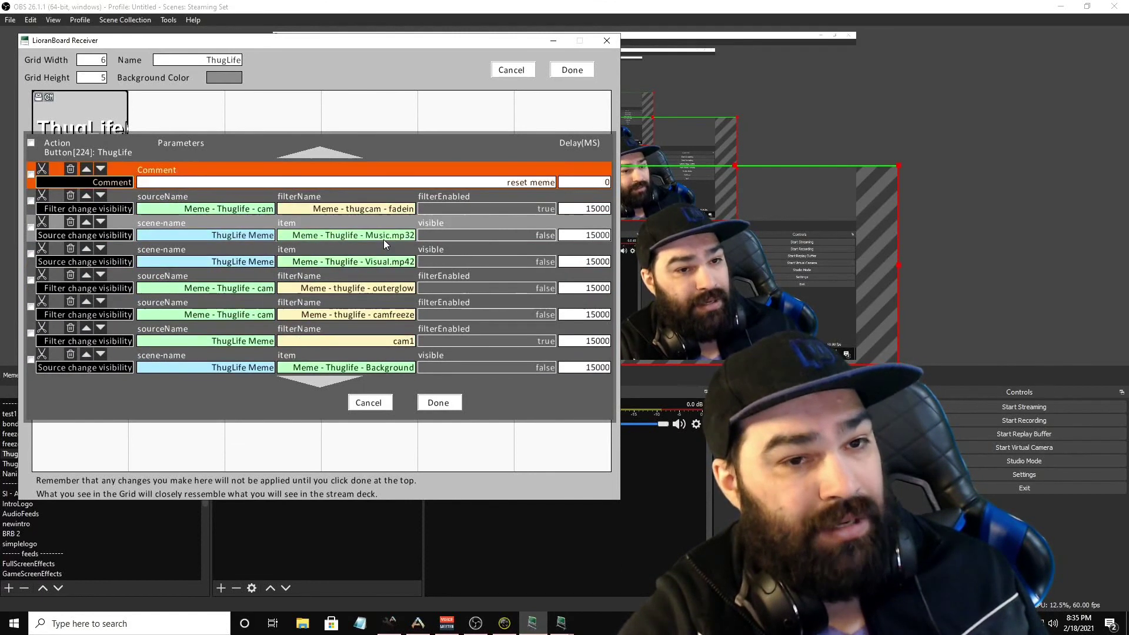
{"action": "scroll", "coordinate": [383, 239], "scroll_direction": "up", "scroll_amount": 9}
{"action": "left_click", "coordinate": [439, 403]}
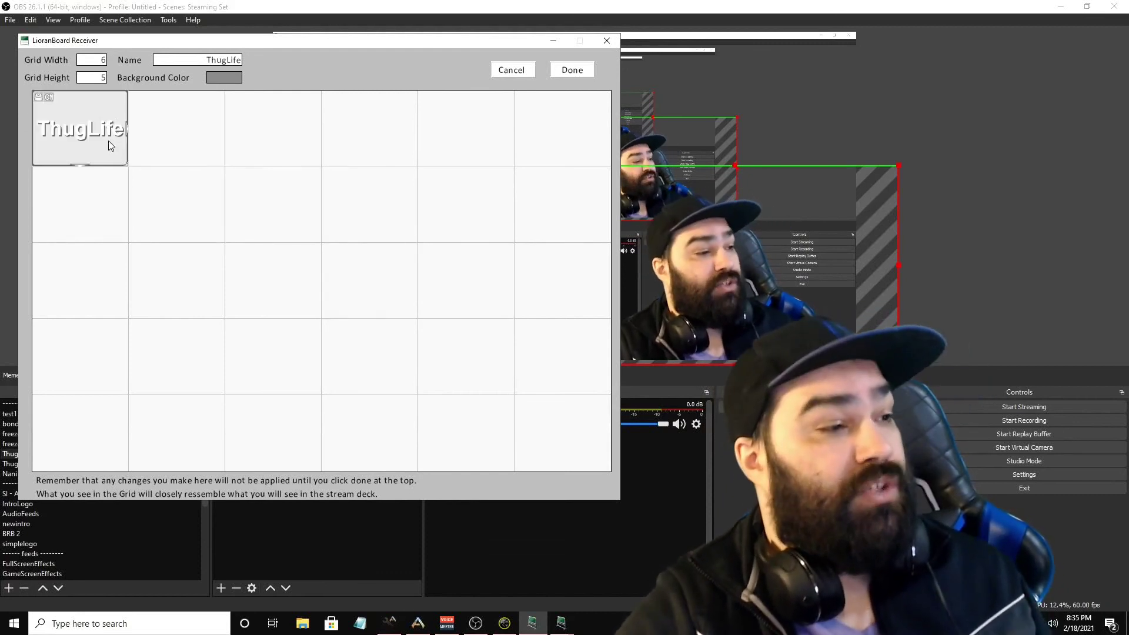
Step: Open the ThugLife button's Twitch triggers and look through the available trigger types without adding one
{"action": "right_click", "coordinate": [108, 138]}
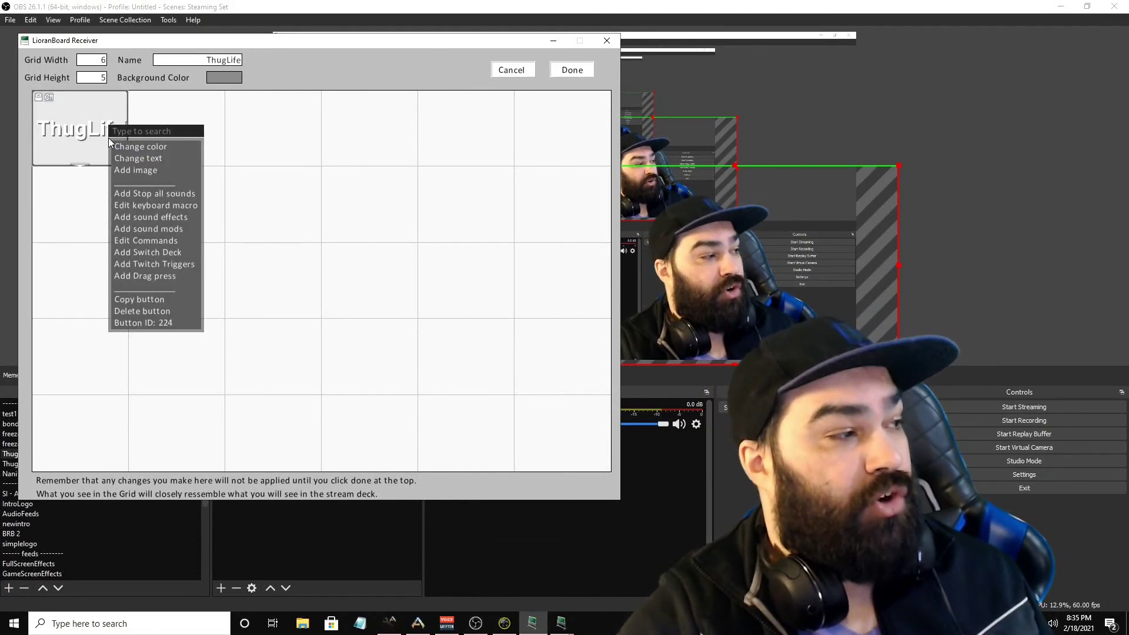
{"action": "left_click", "coordinate": [185, 266]}
{"action": "left_click", "coordinate": [327, 230]}
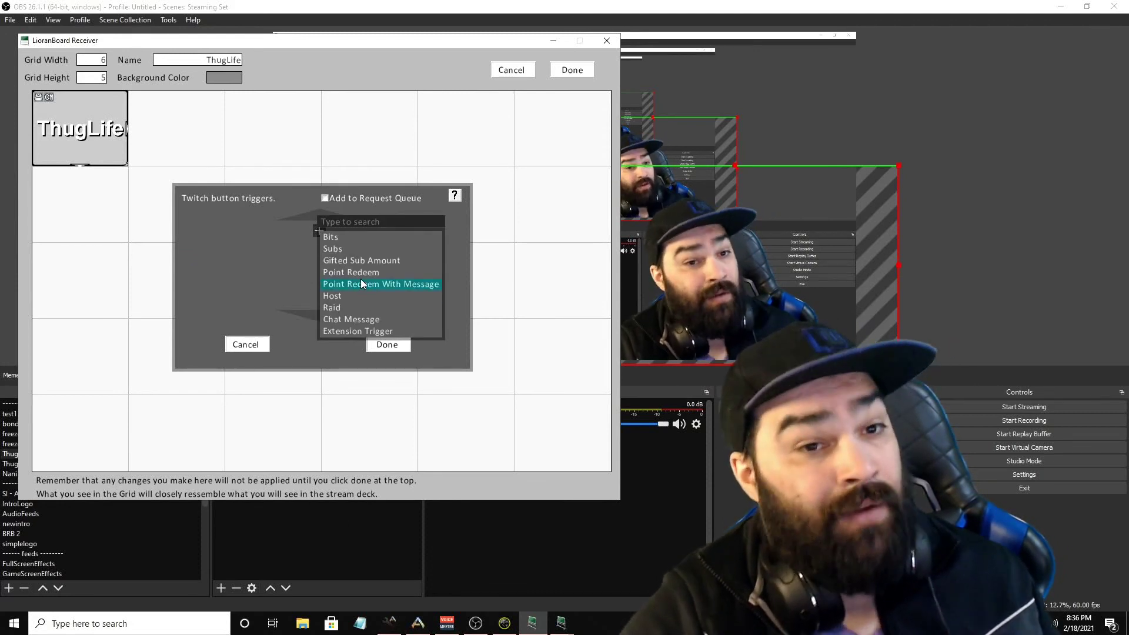
{"action": "left_click", "coordinate": [403, 348]}
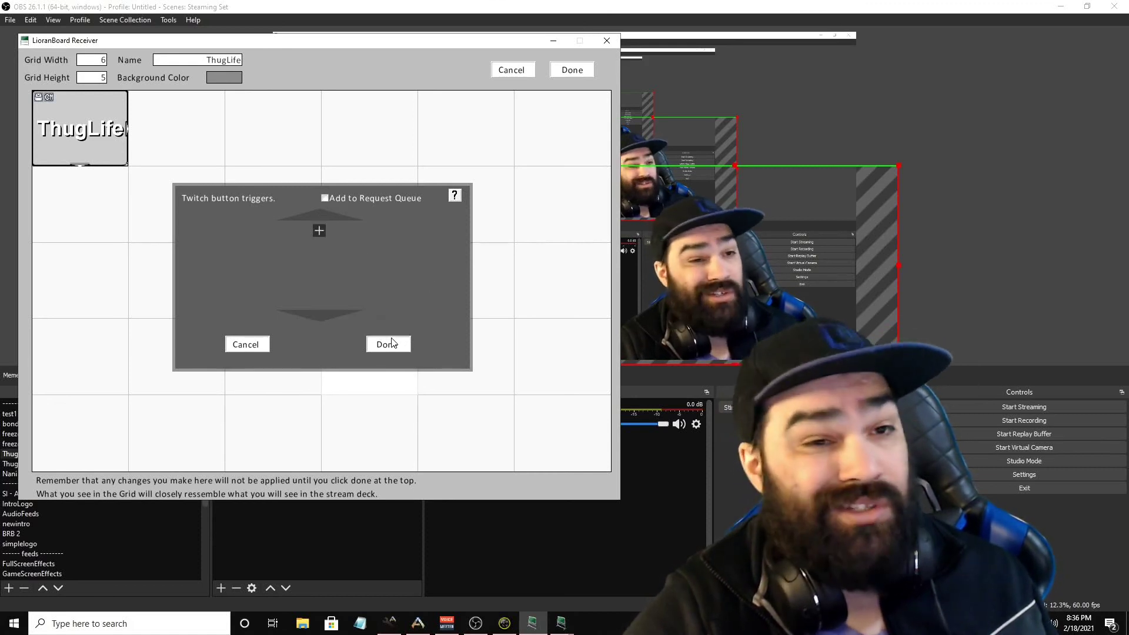